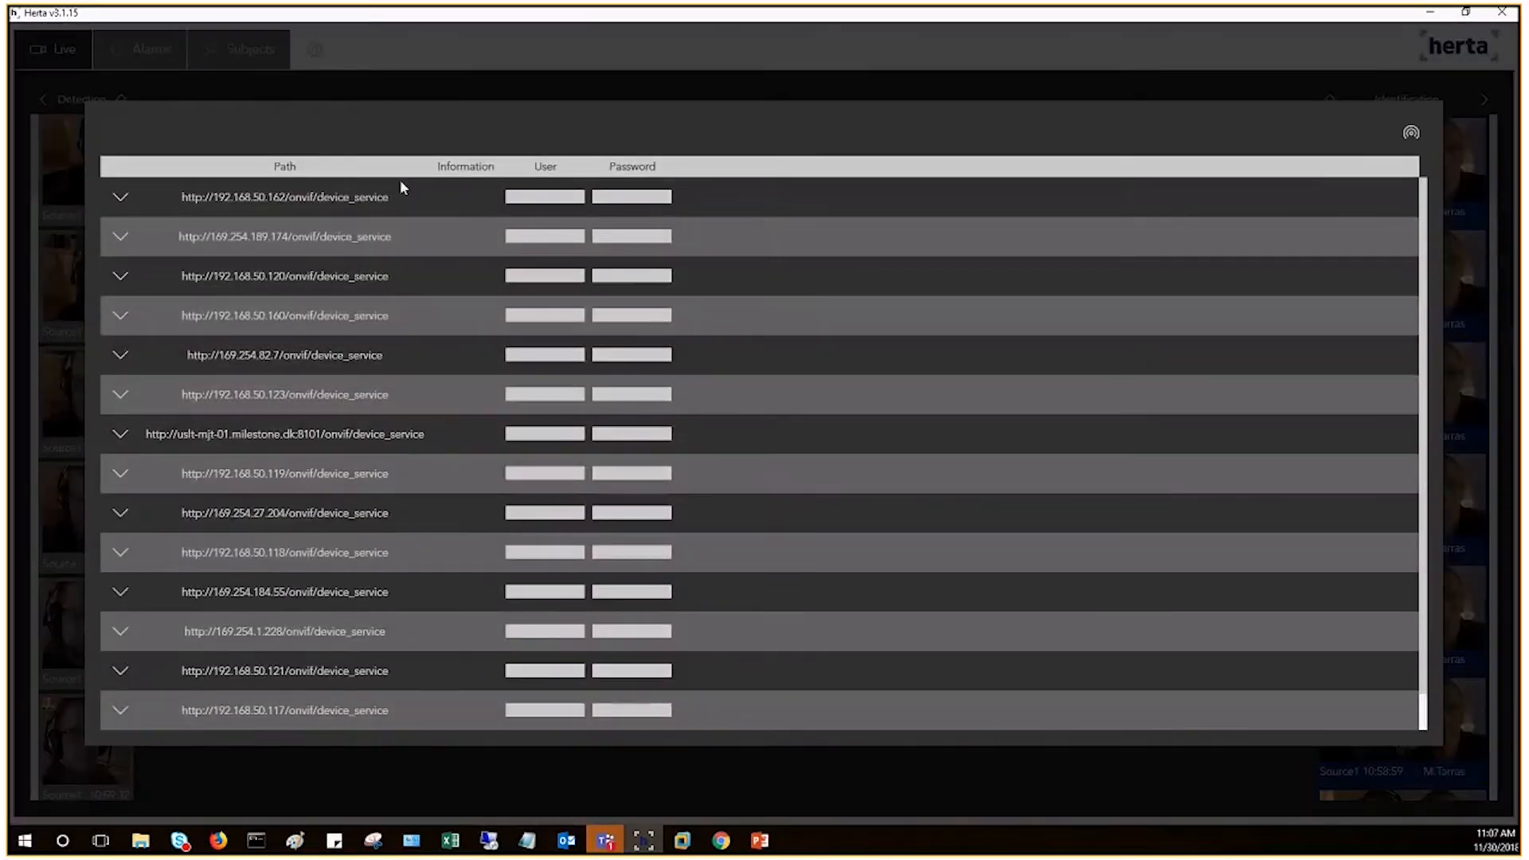
Step: Close the discovered camera list and open the live view of Source1
scroll(358, 500, "down", 1)
scroll(359, 500, "up", 1)
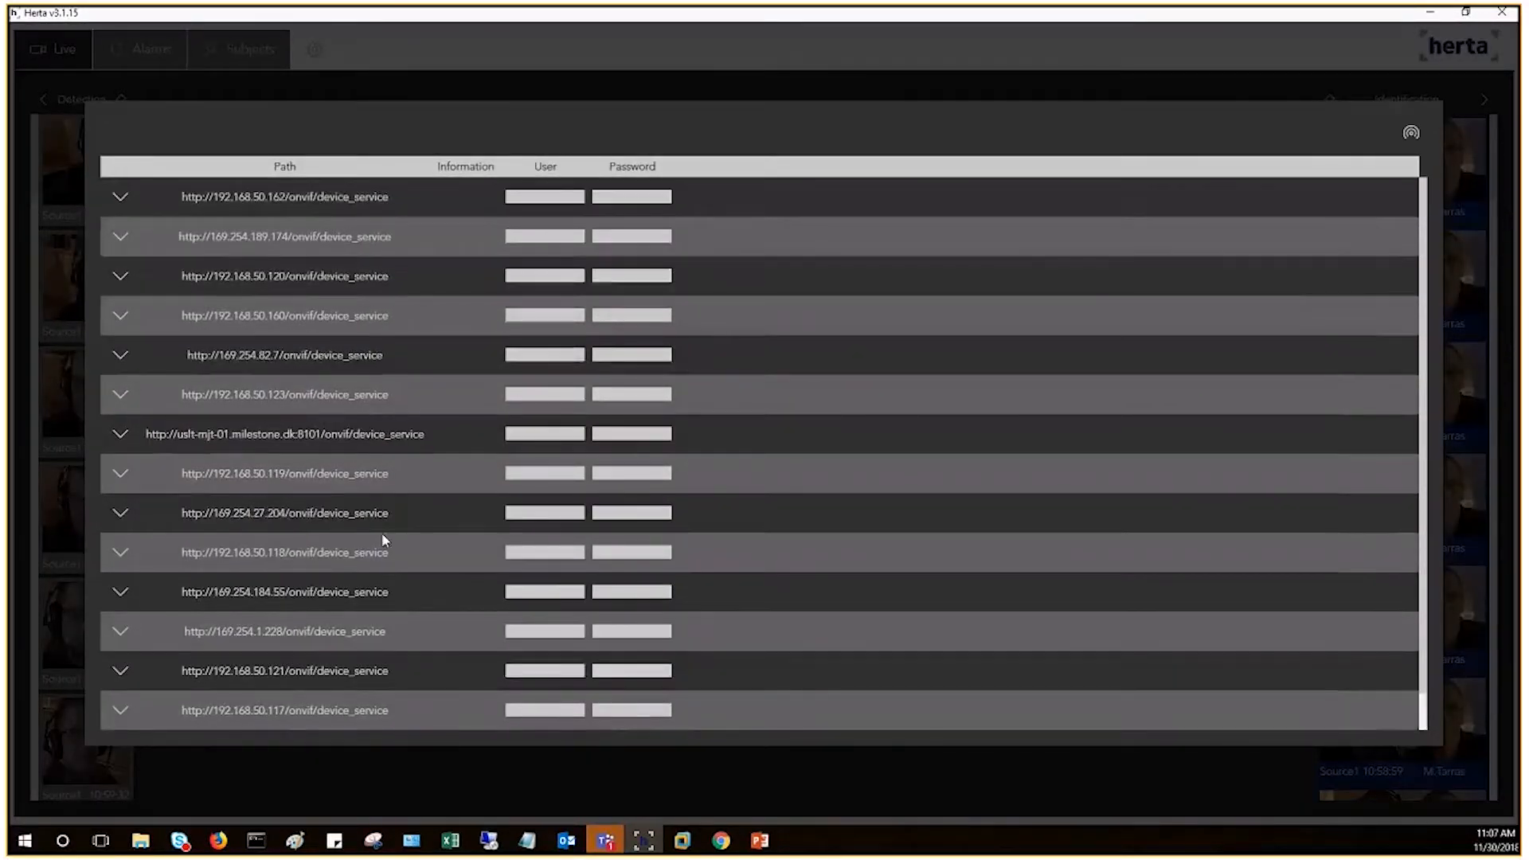
scroll(510, 382, "down", 1)
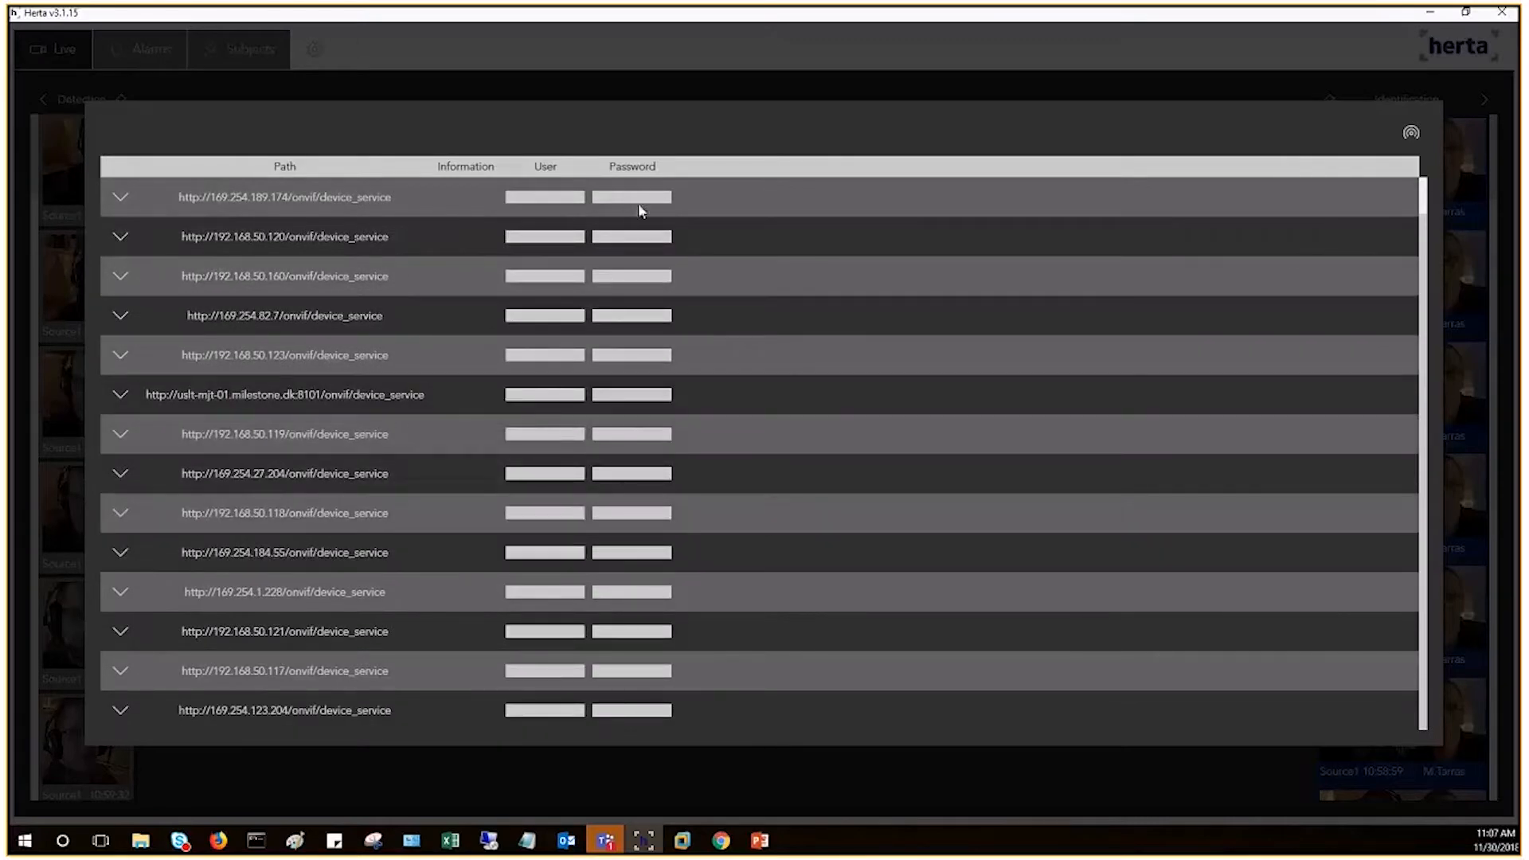
left_click(1225, 82)
left_click(505, 212)
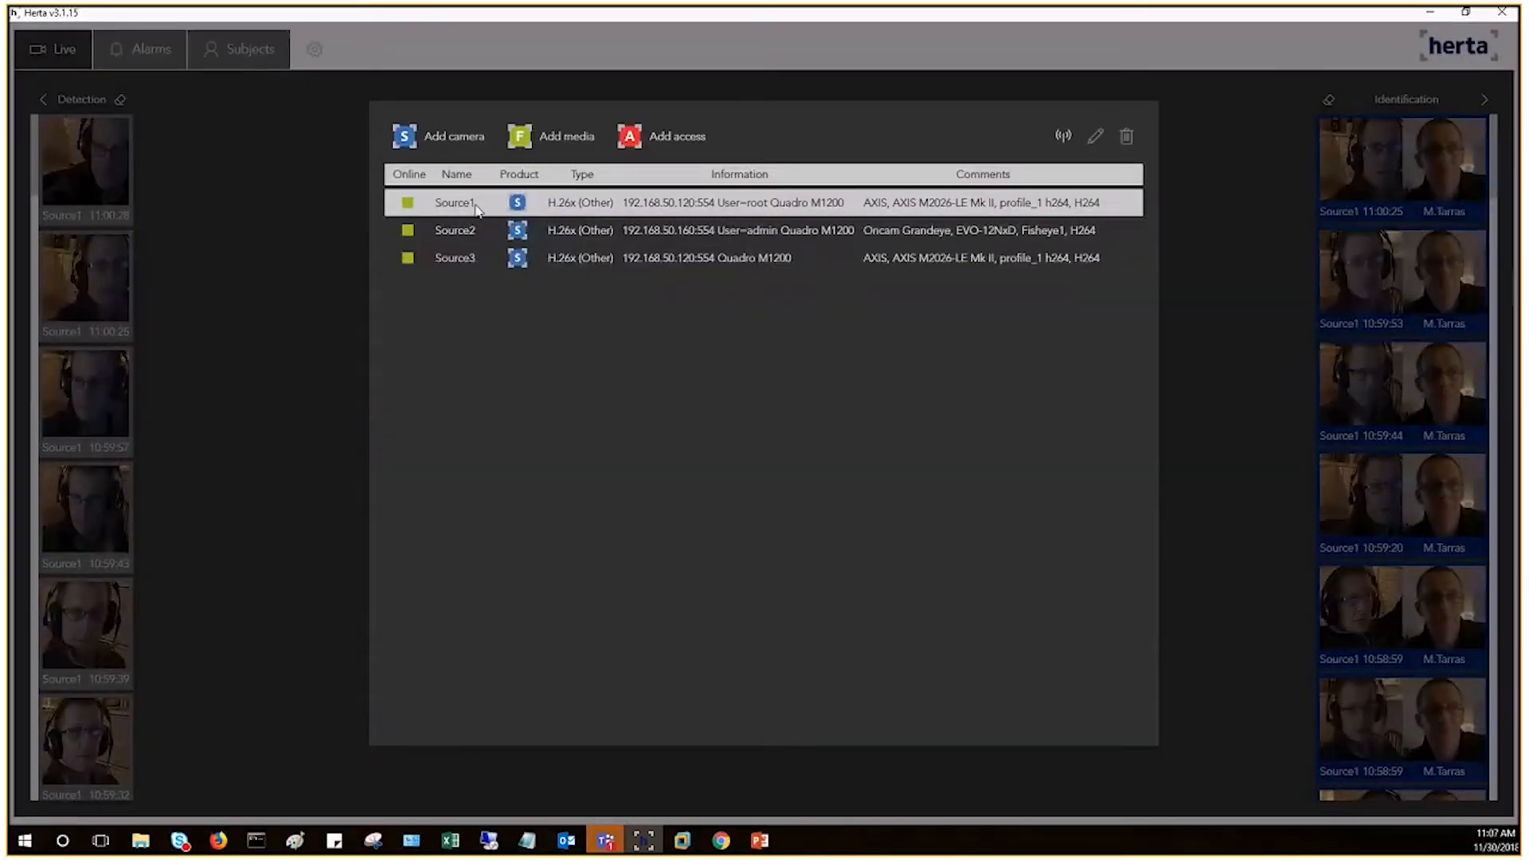
left_click(470, 204)
double_click(835, 210)
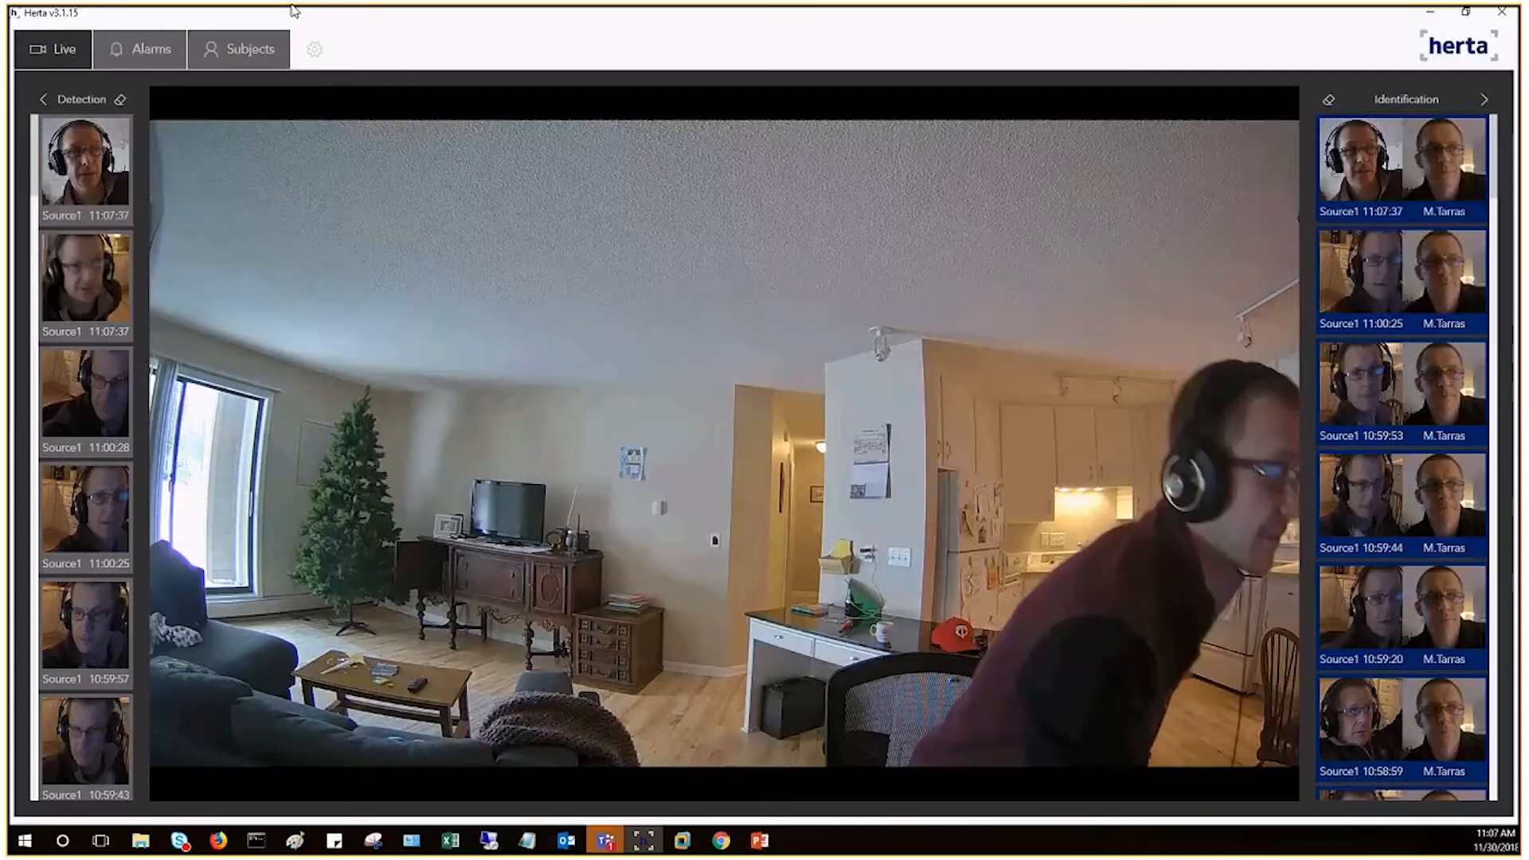
Step: Examine the match scores of the identification results beside the live view
mouse_move(1389, 159)
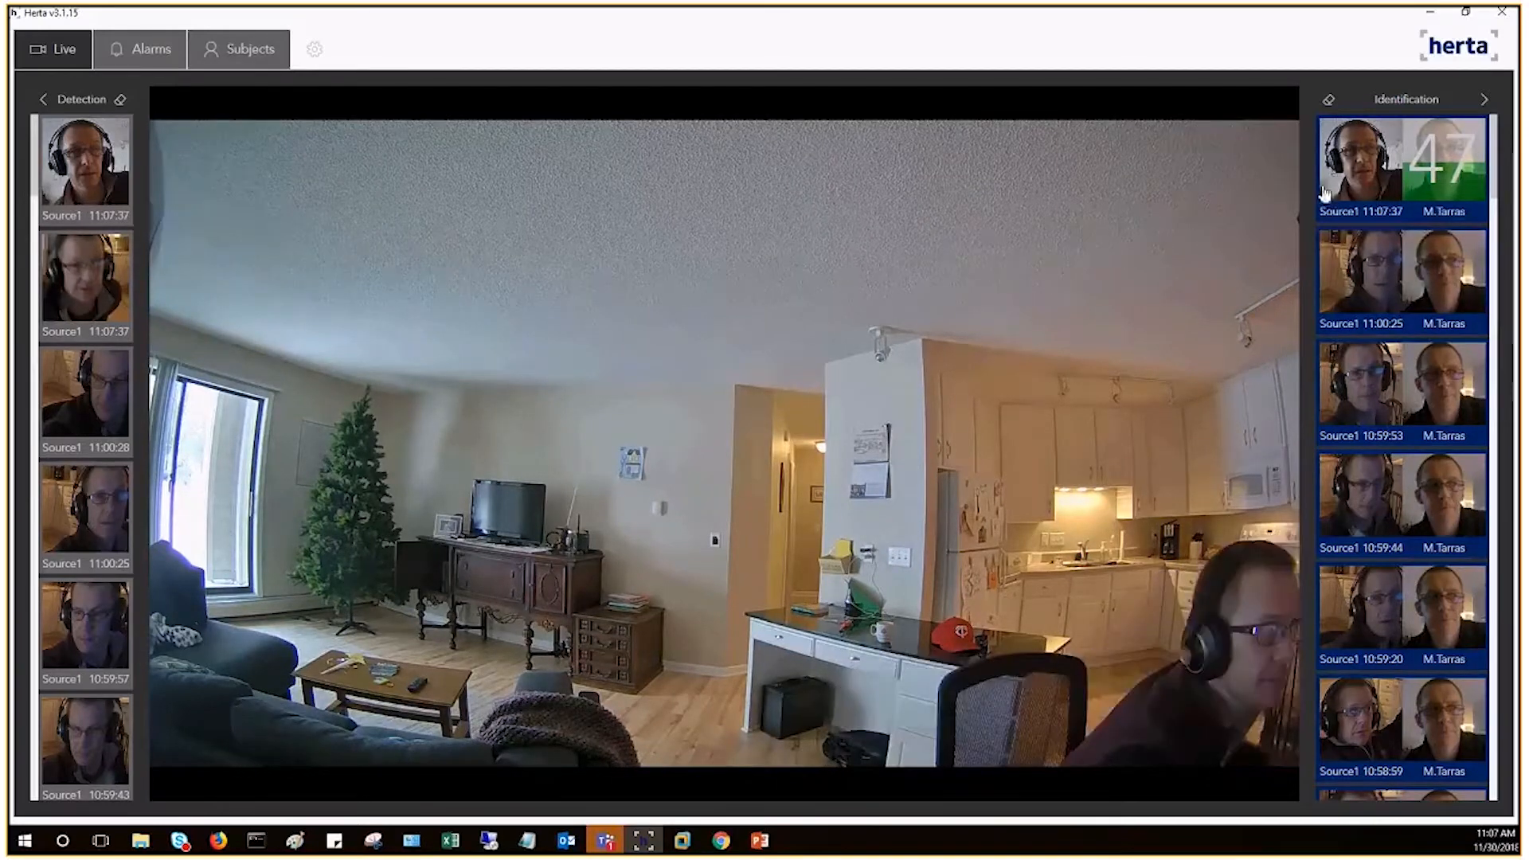
mouse_move(1239, 170)
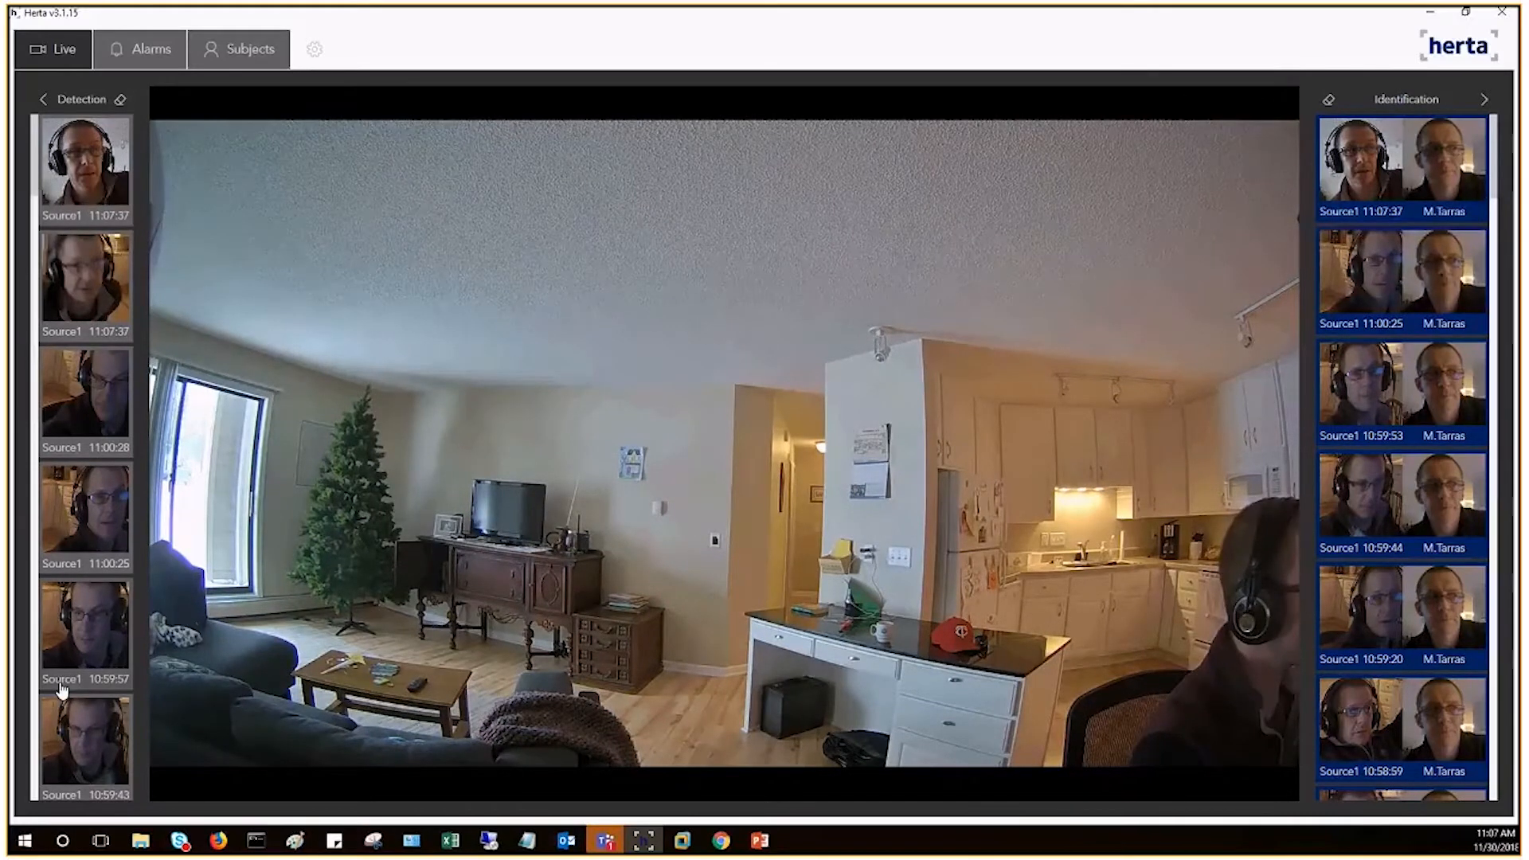
mouse_move(1420, 481)
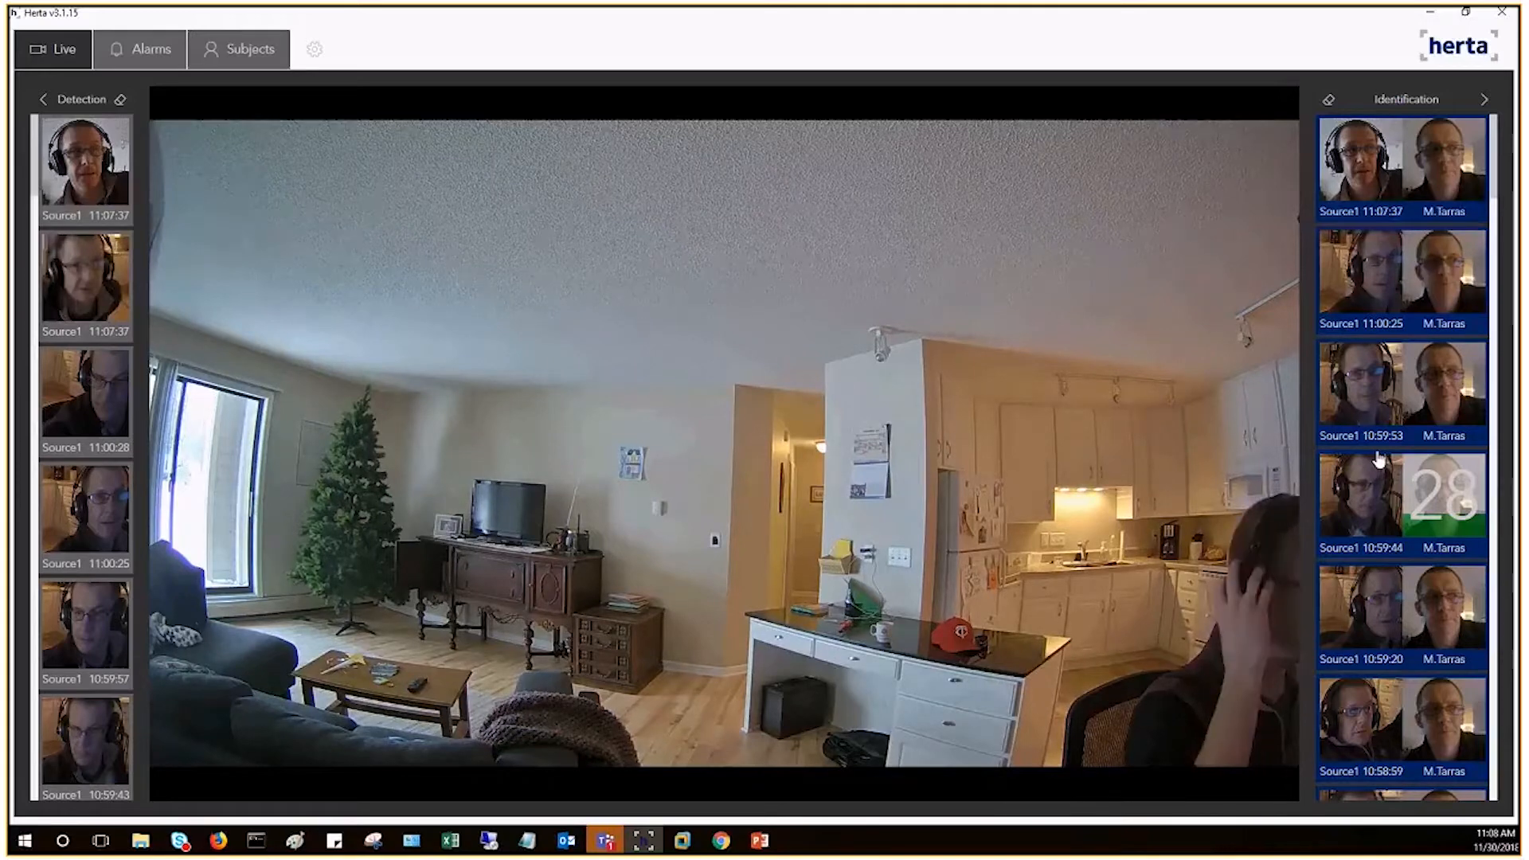
Step: Search all of today's alarms and scroll through the results
left_click(144, 51)
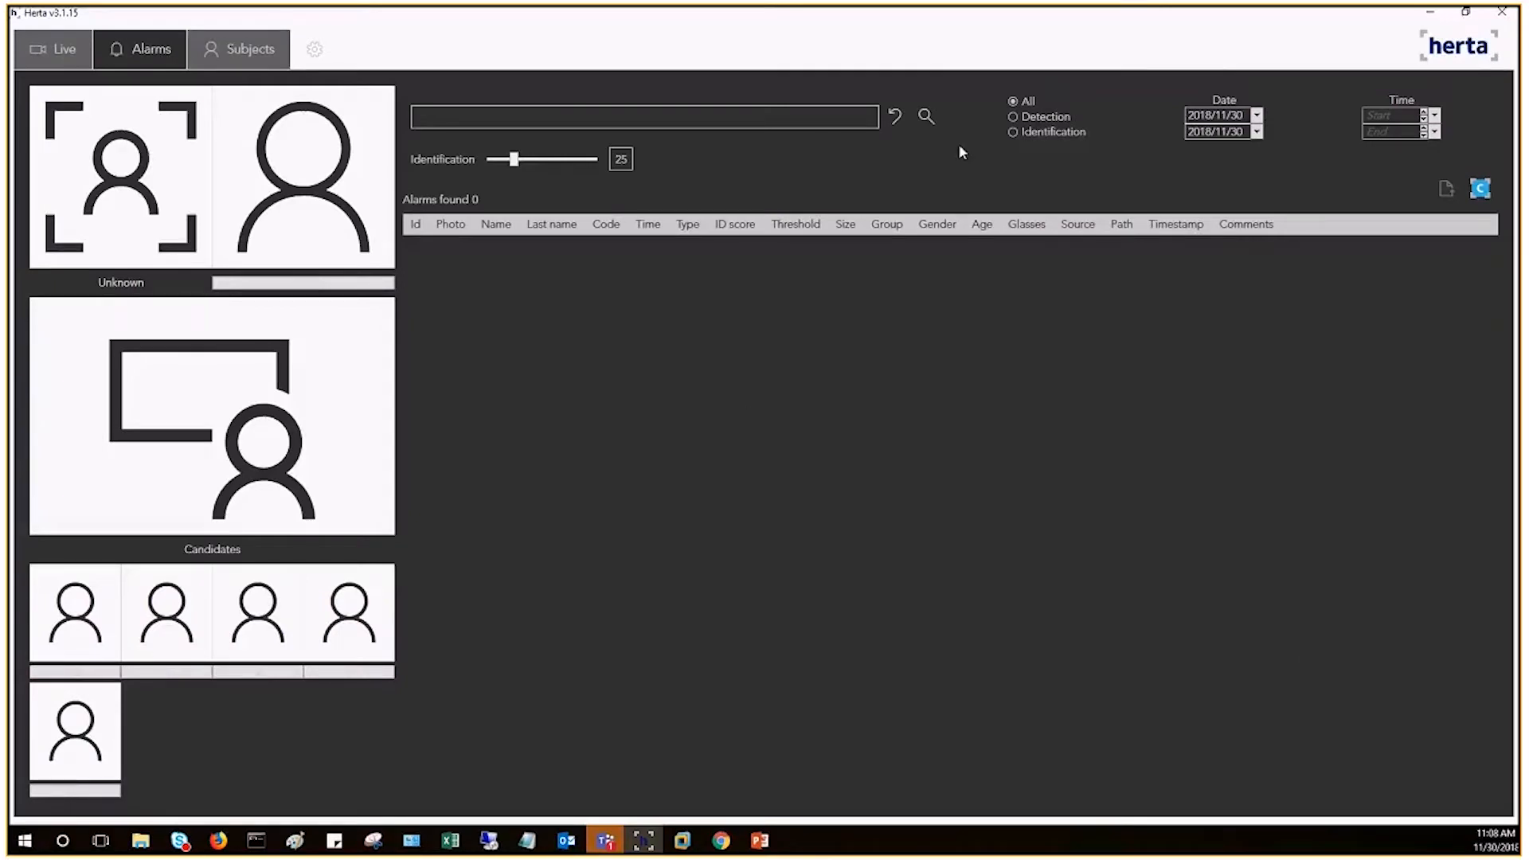
left_click(924, 117)
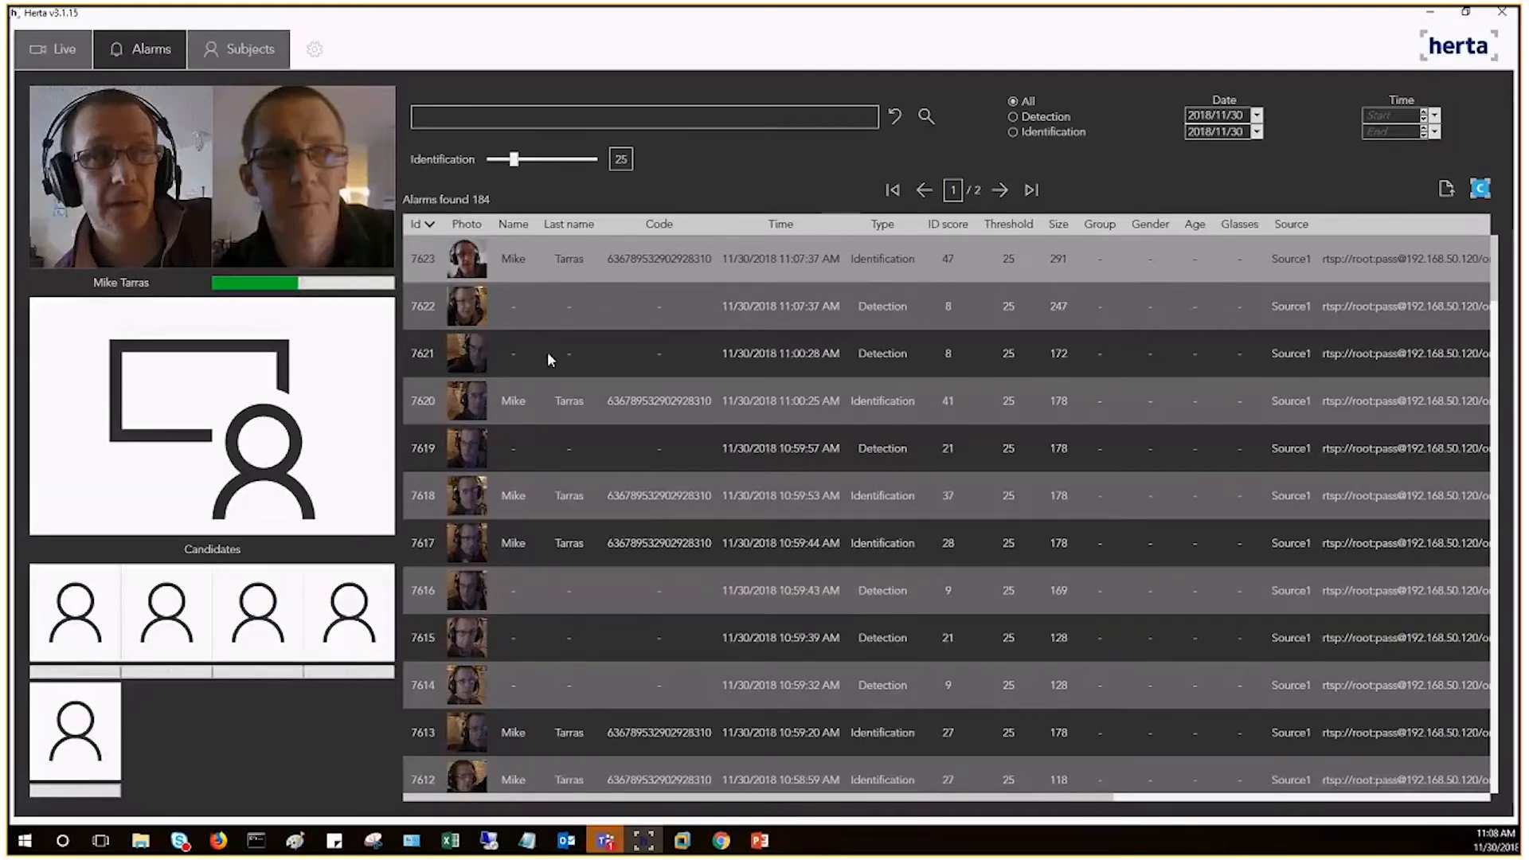
scroll(602, 437, "down", 5)
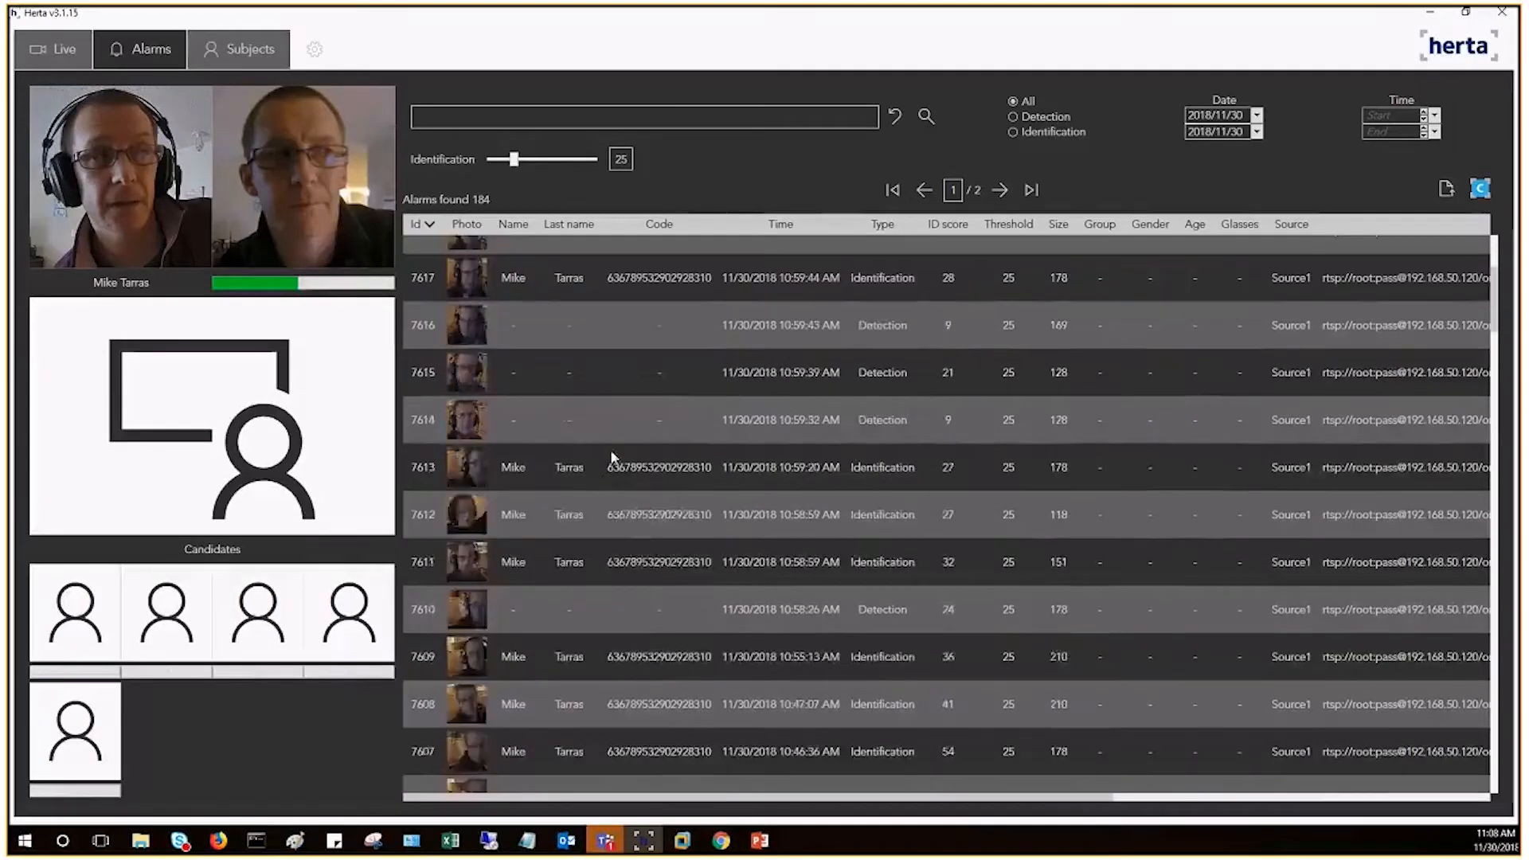
scroll(623, 470, "down", 6)
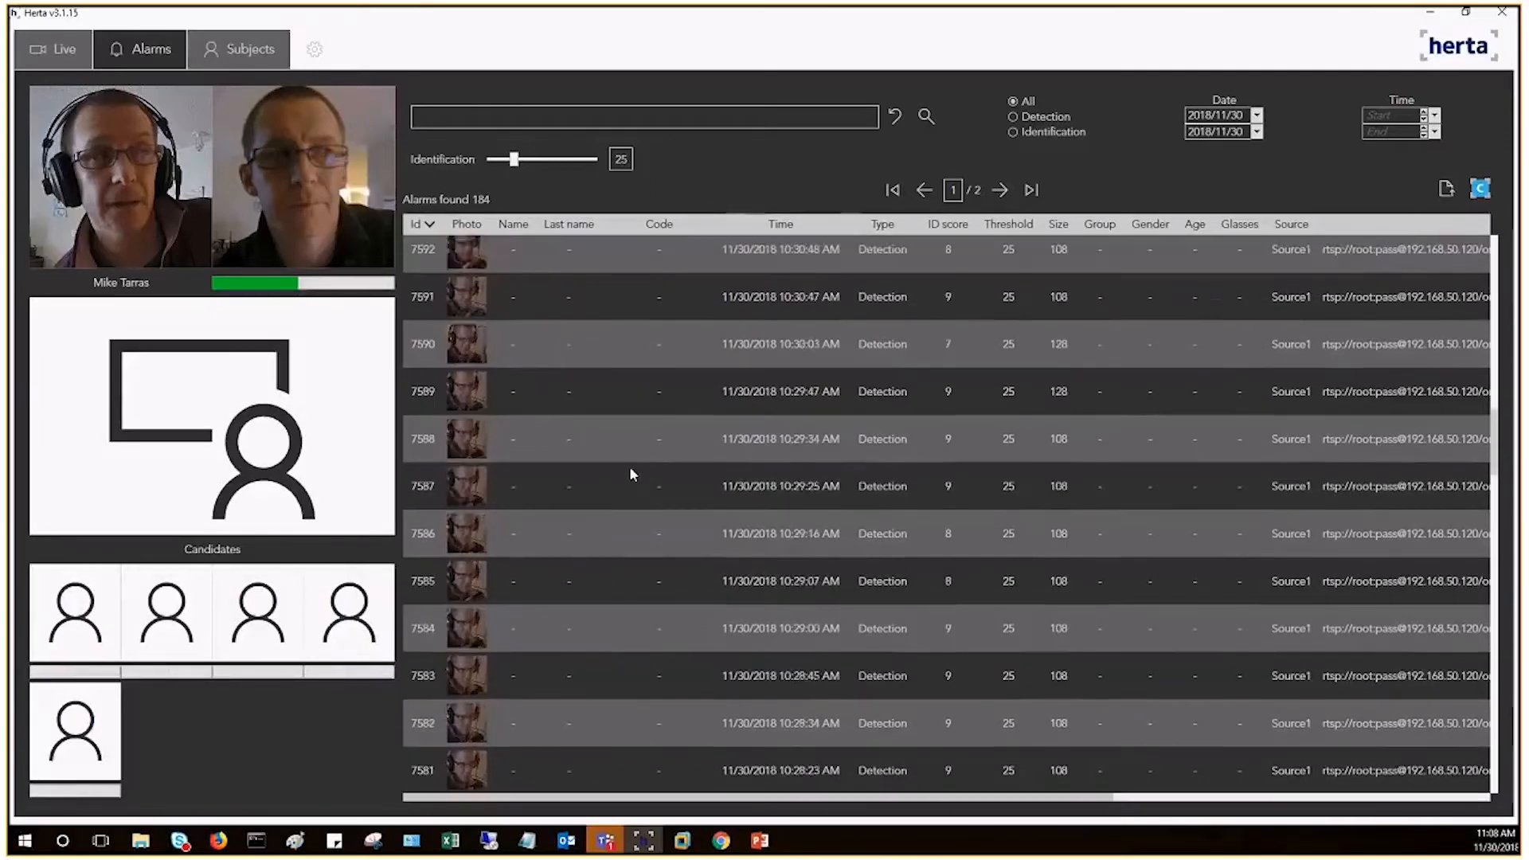
scroll(631, 474, "down", 6)
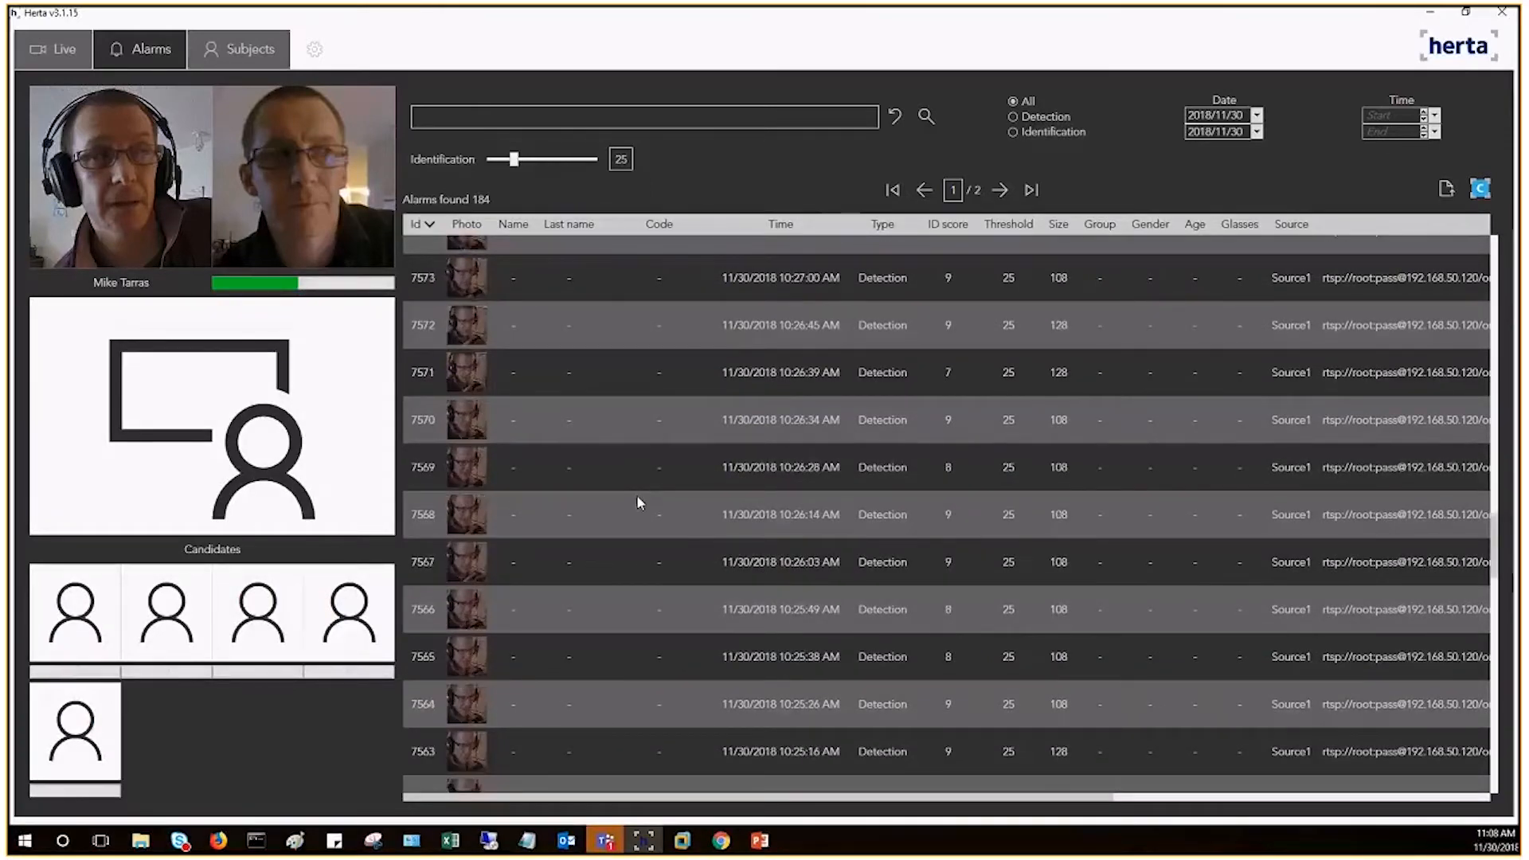
scroll(637, 502, "down", 8)
scroll(637, 518, "down", 3)
scroll(609, 530, "down", 2)
scroll(612, 525, "up", 7)
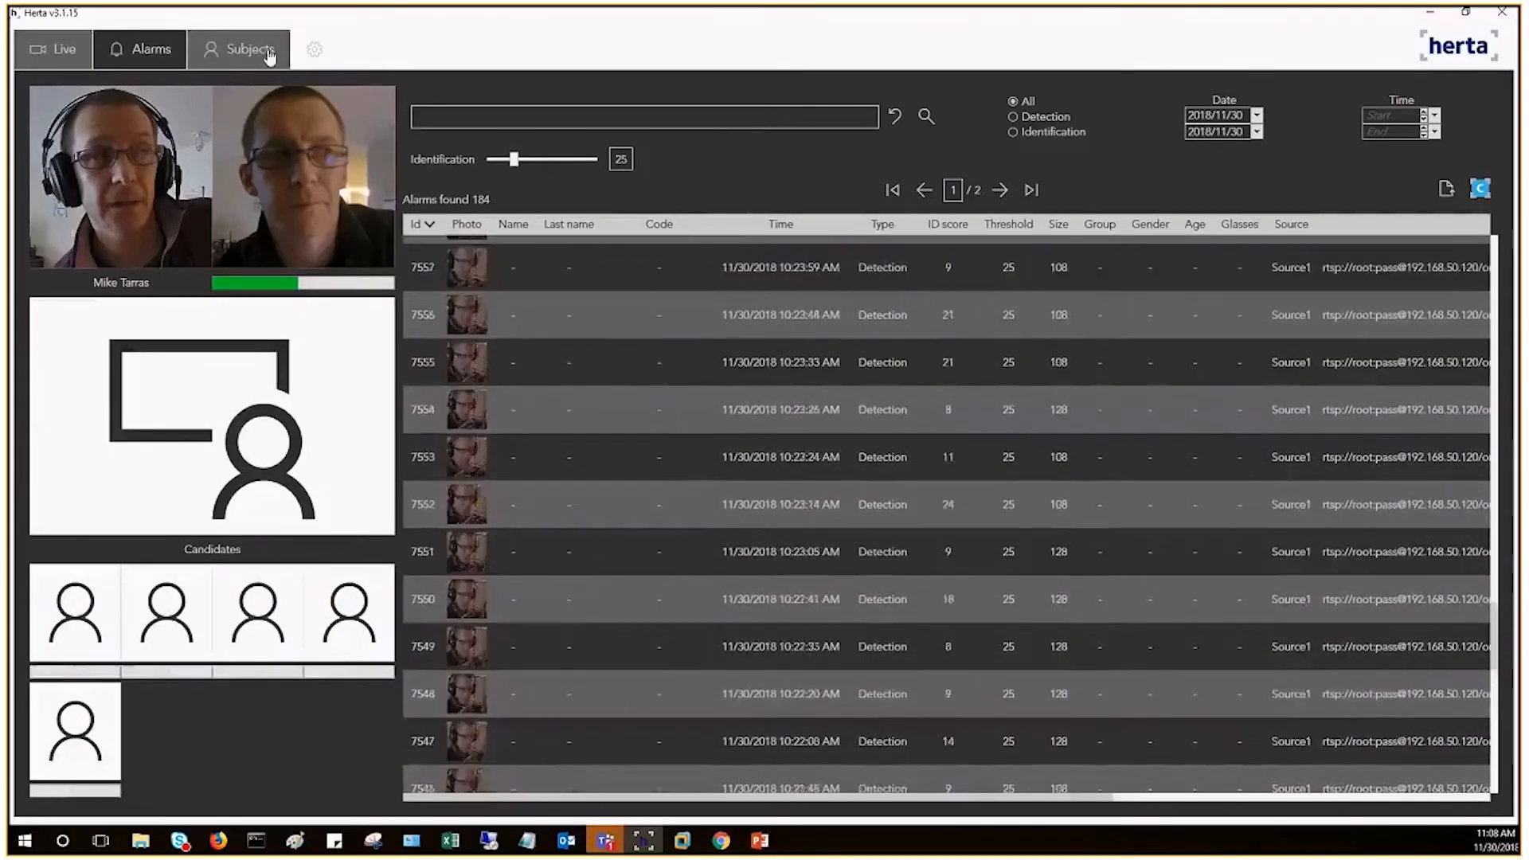
Step: List all subjects and start a new subject with first name test and last name name
left_click(270, 55)
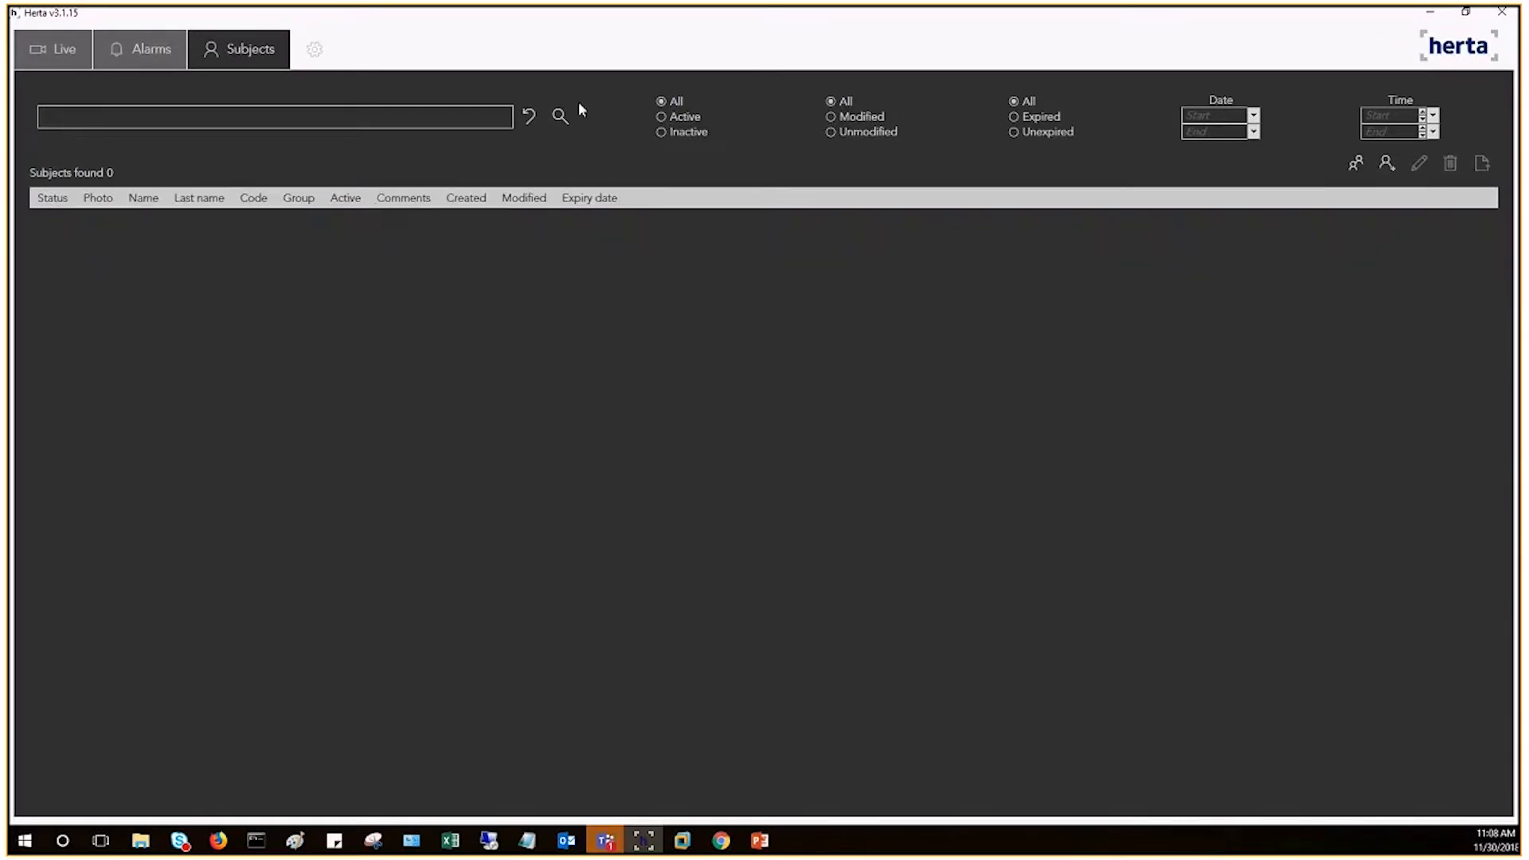
left_click(564, 116)
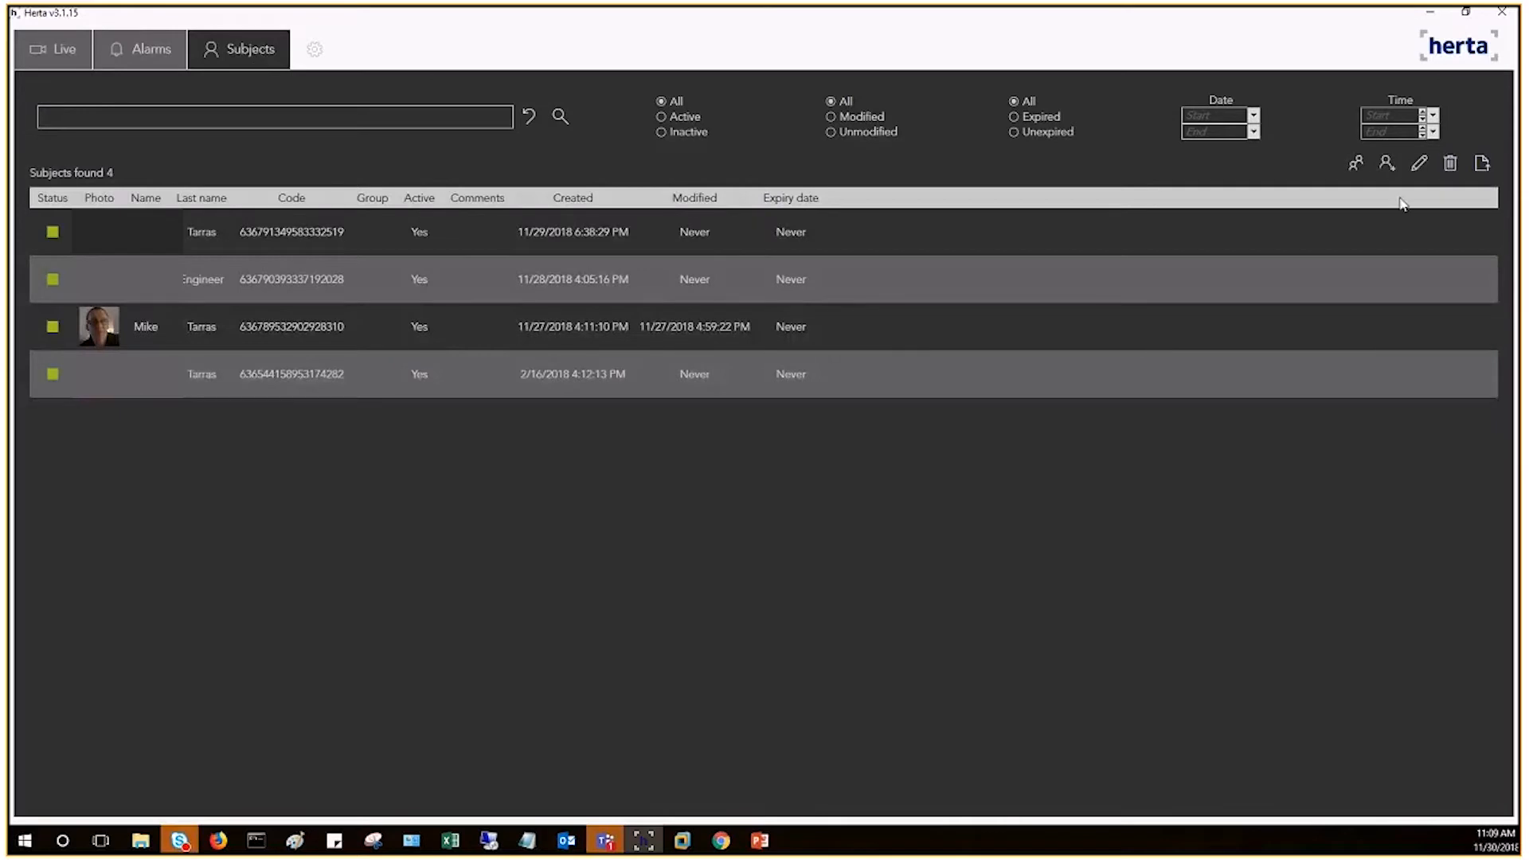
left_click(1386, 164)
left_click(172, 447)
type("test")
key("Tab")
type("name")
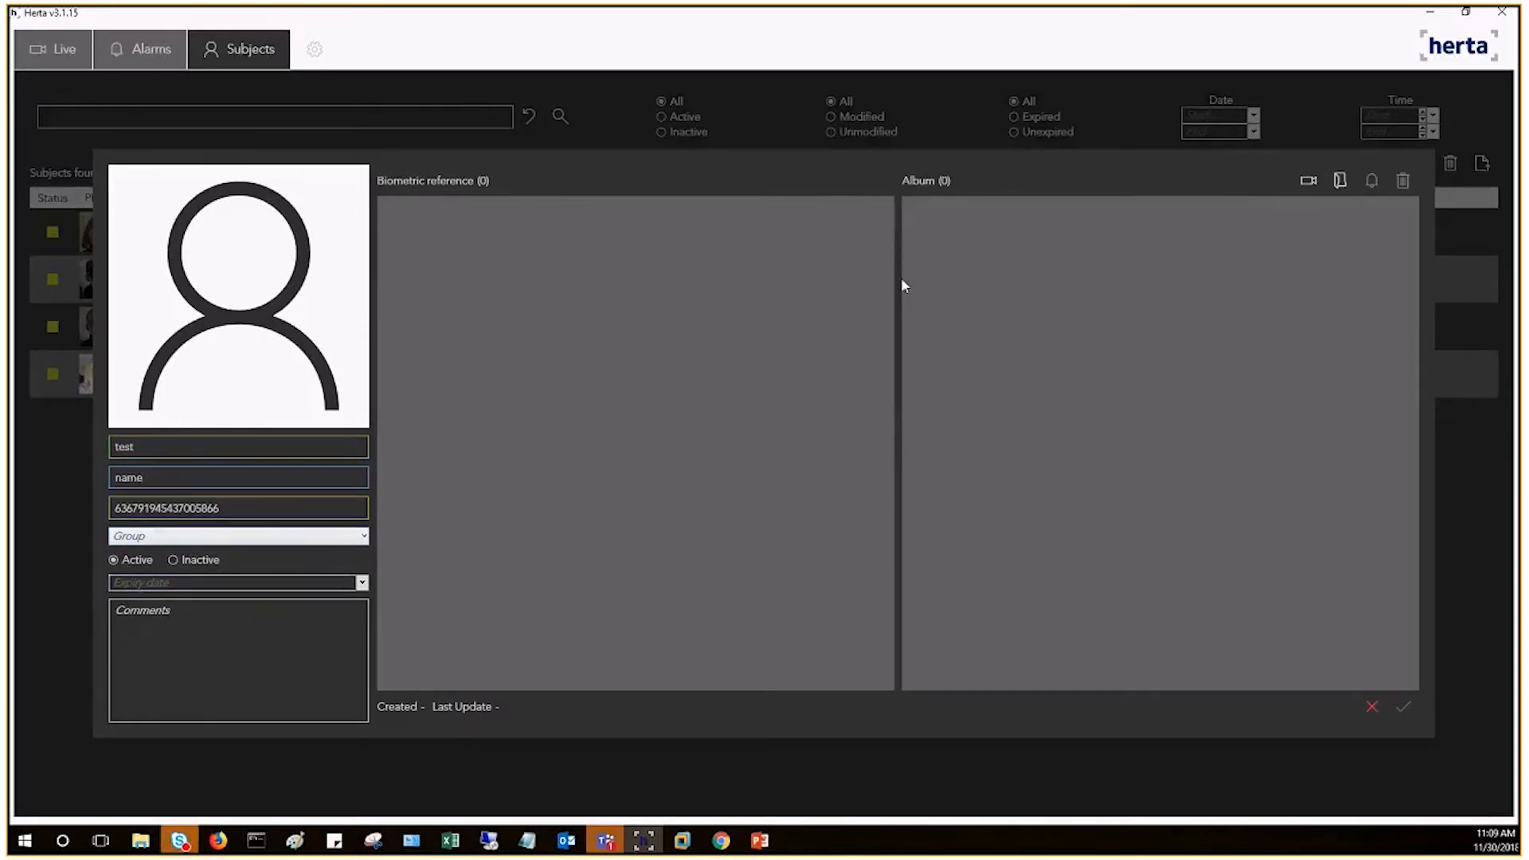
Step: Enroll the new subject's faces by capturing from the Source3 camera feed
left_click(1308, 180)
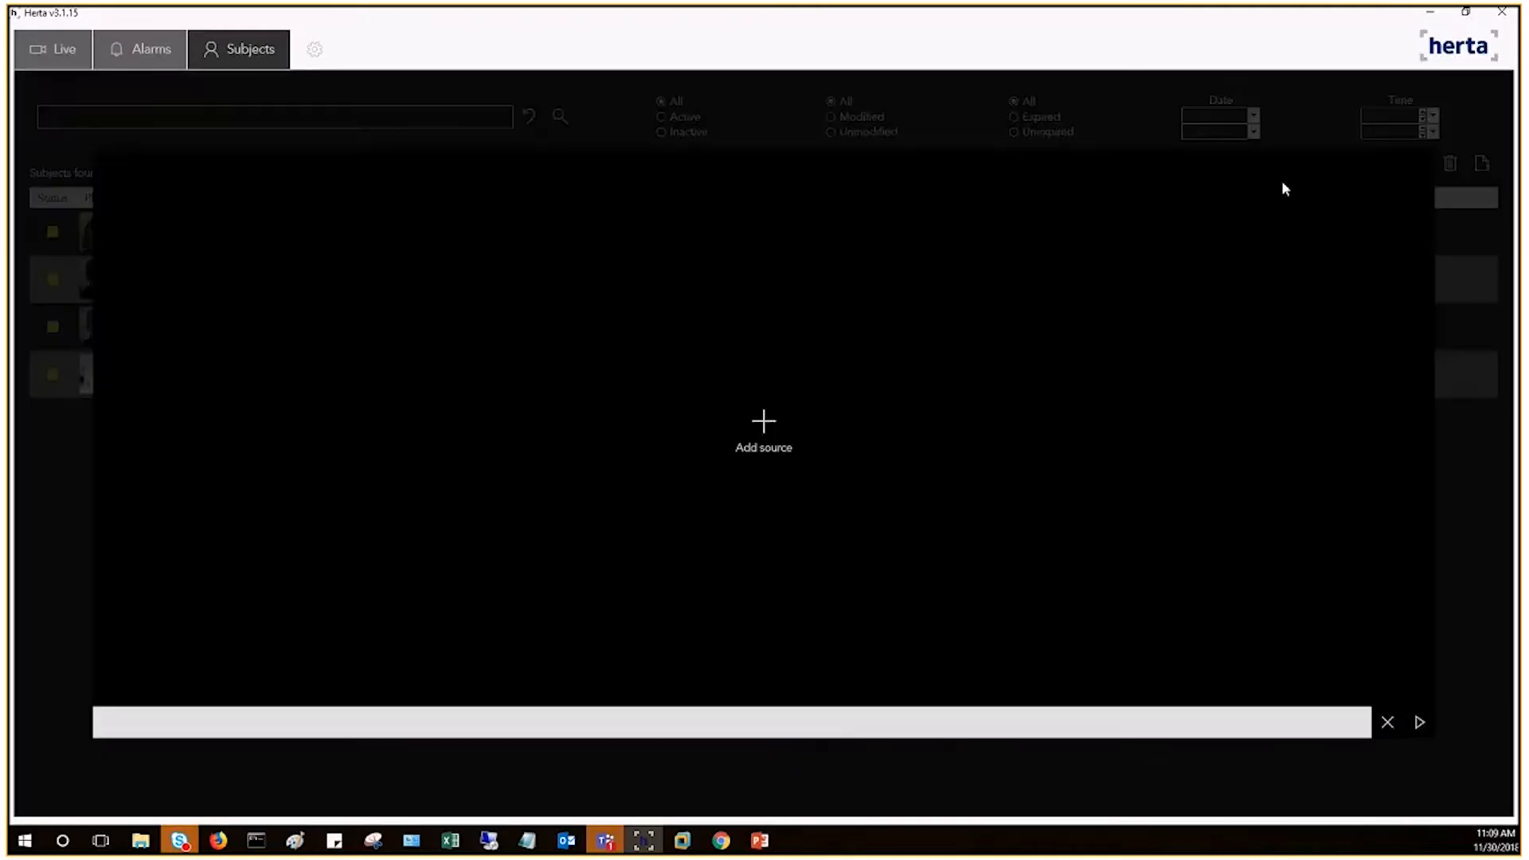
left_click(767, 424)
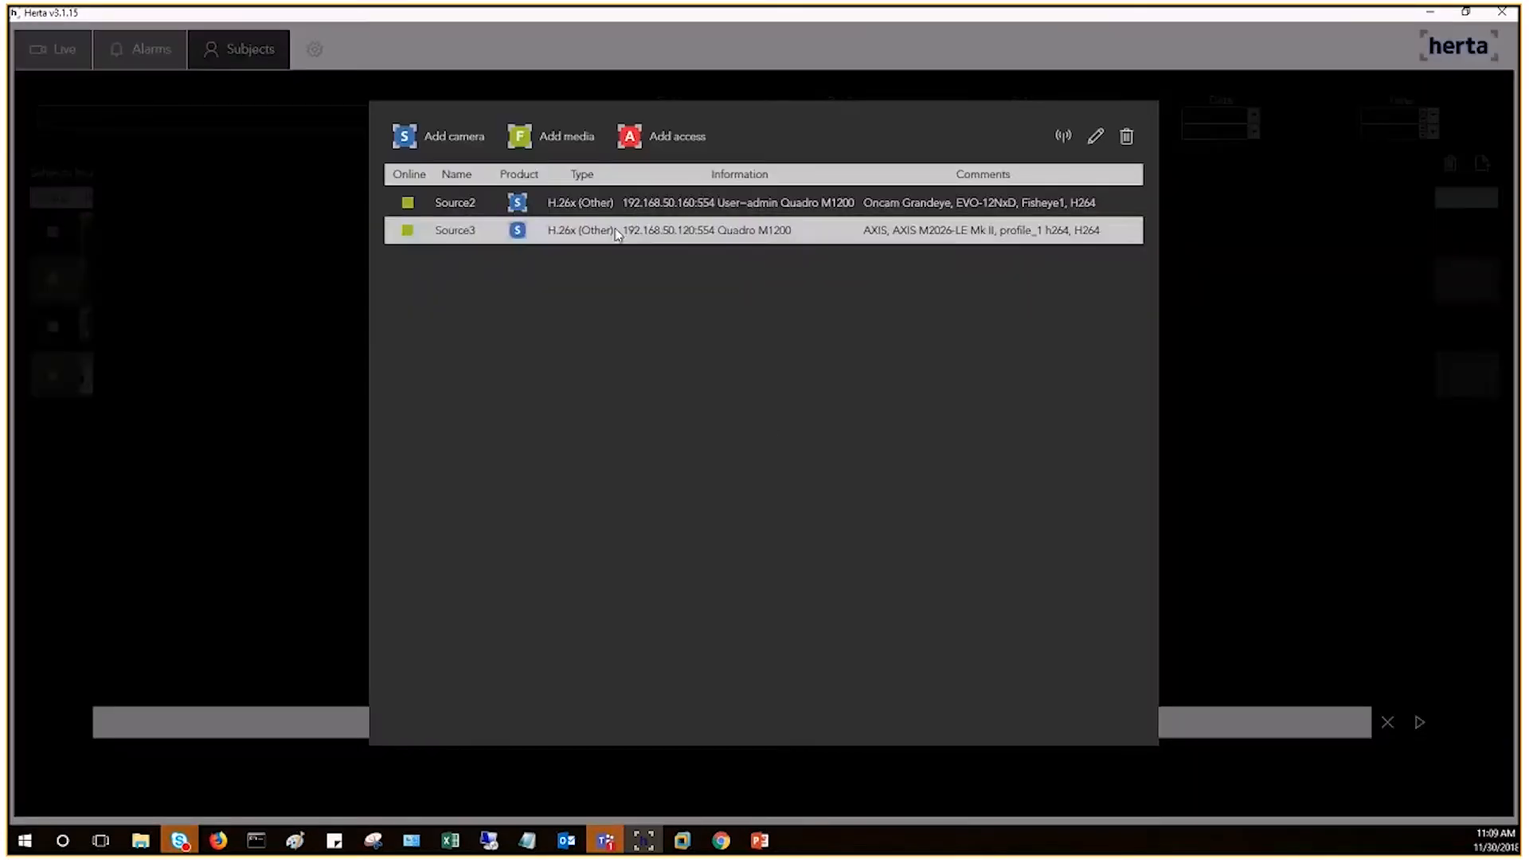
double_click(905, 233)
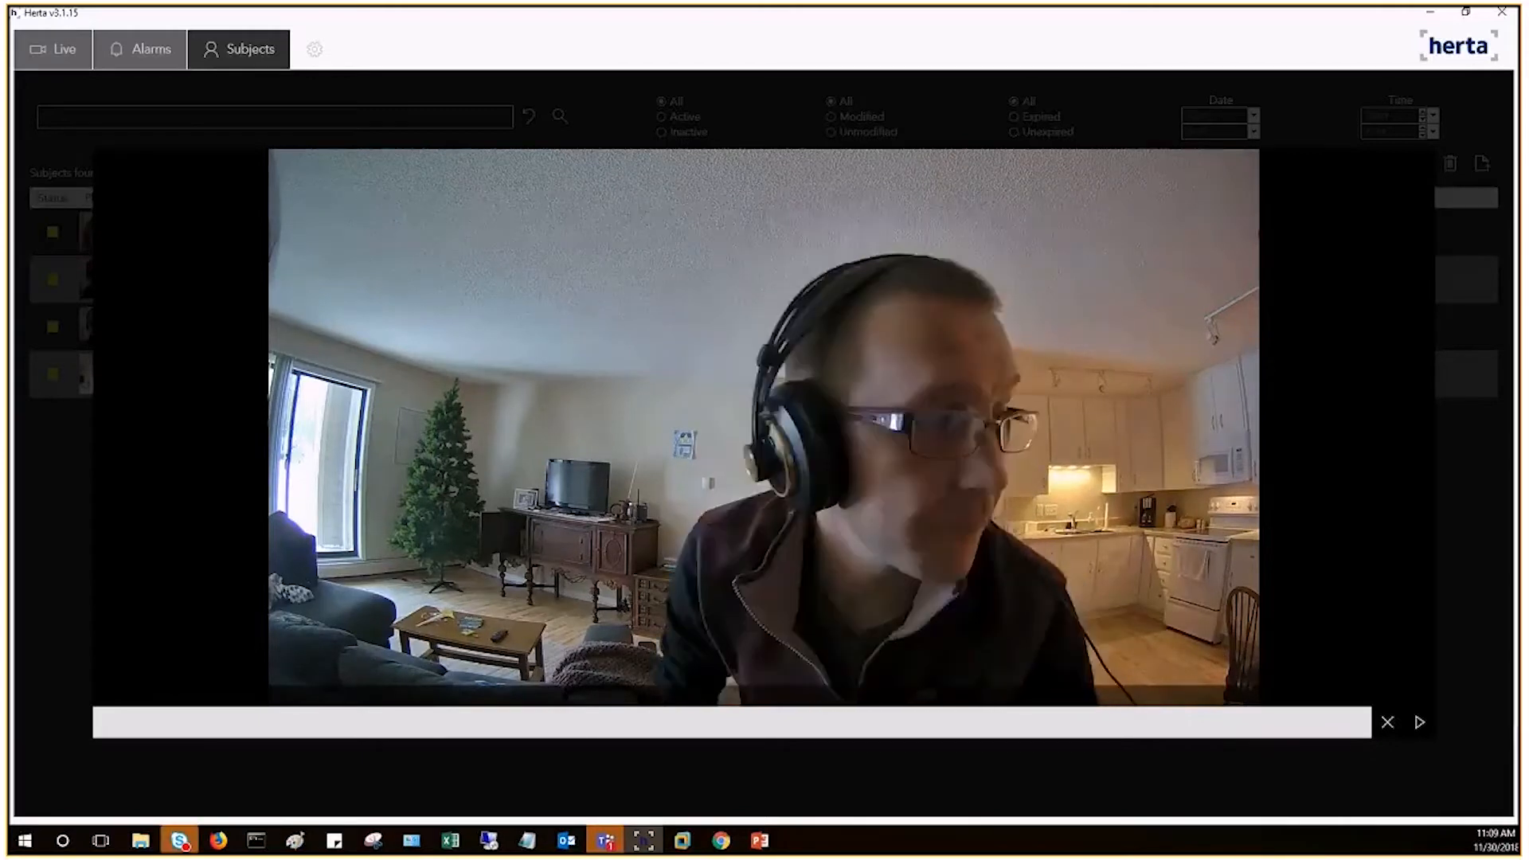
left_click(1422, 728)
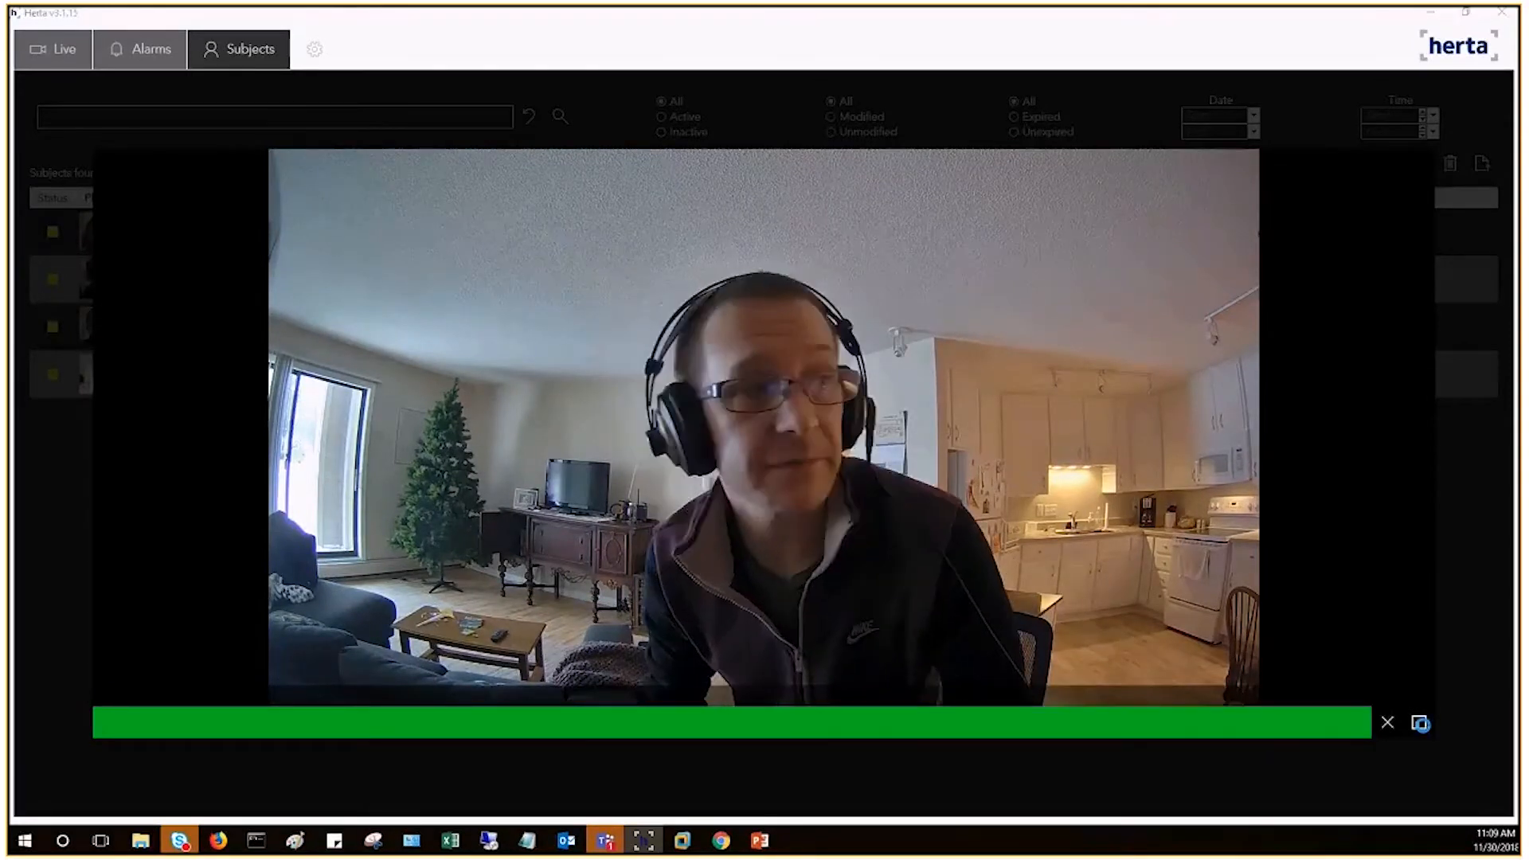
left_click(1422, 724)
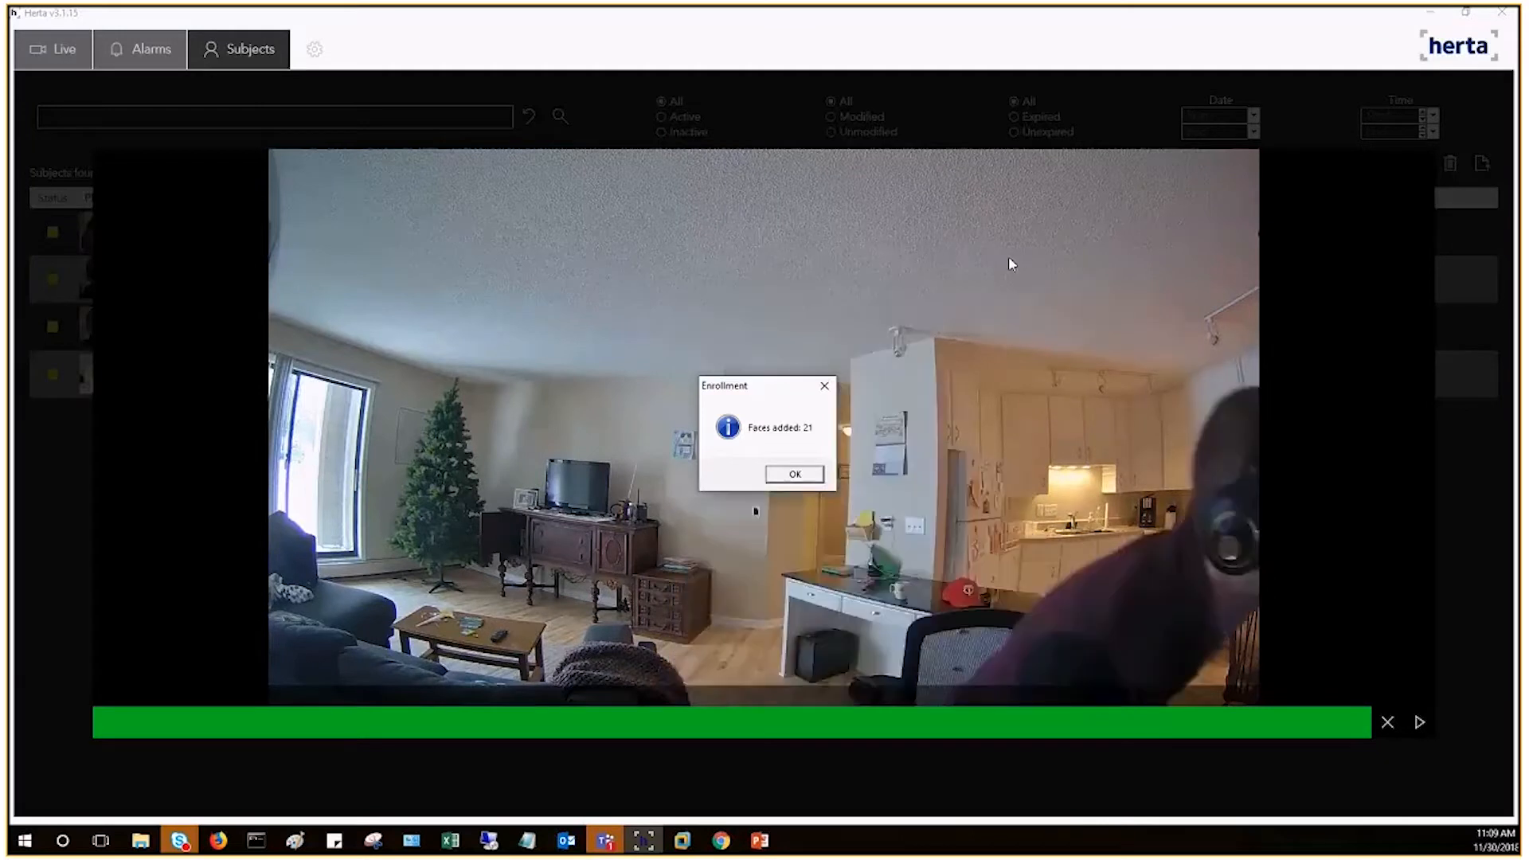
left_click(797, 474)
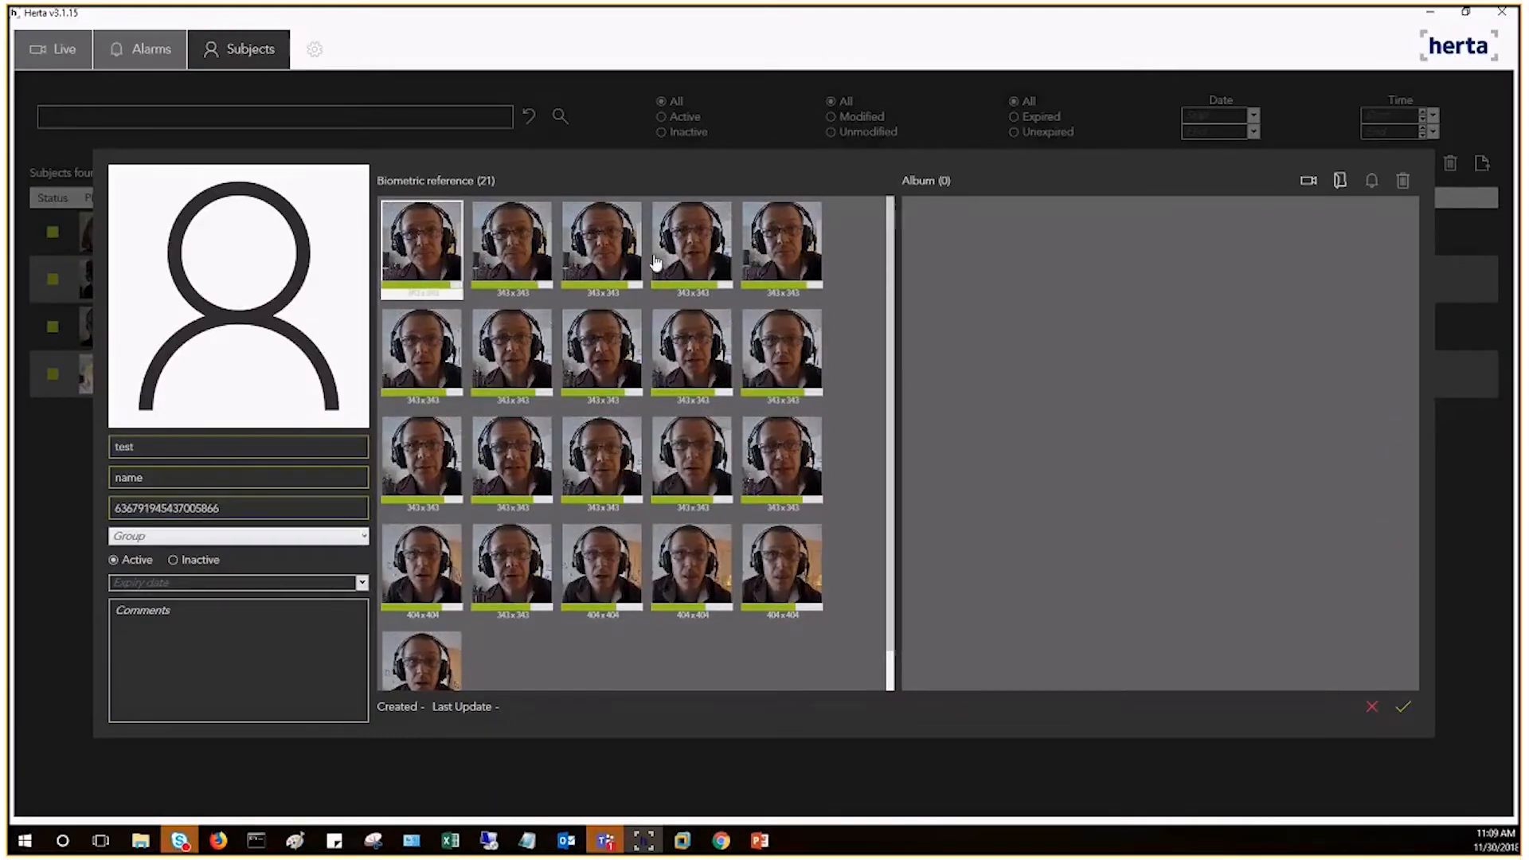
Step: Pick enrolled face images as the subject's photo, then discard the new subject
left_click(527, 466)
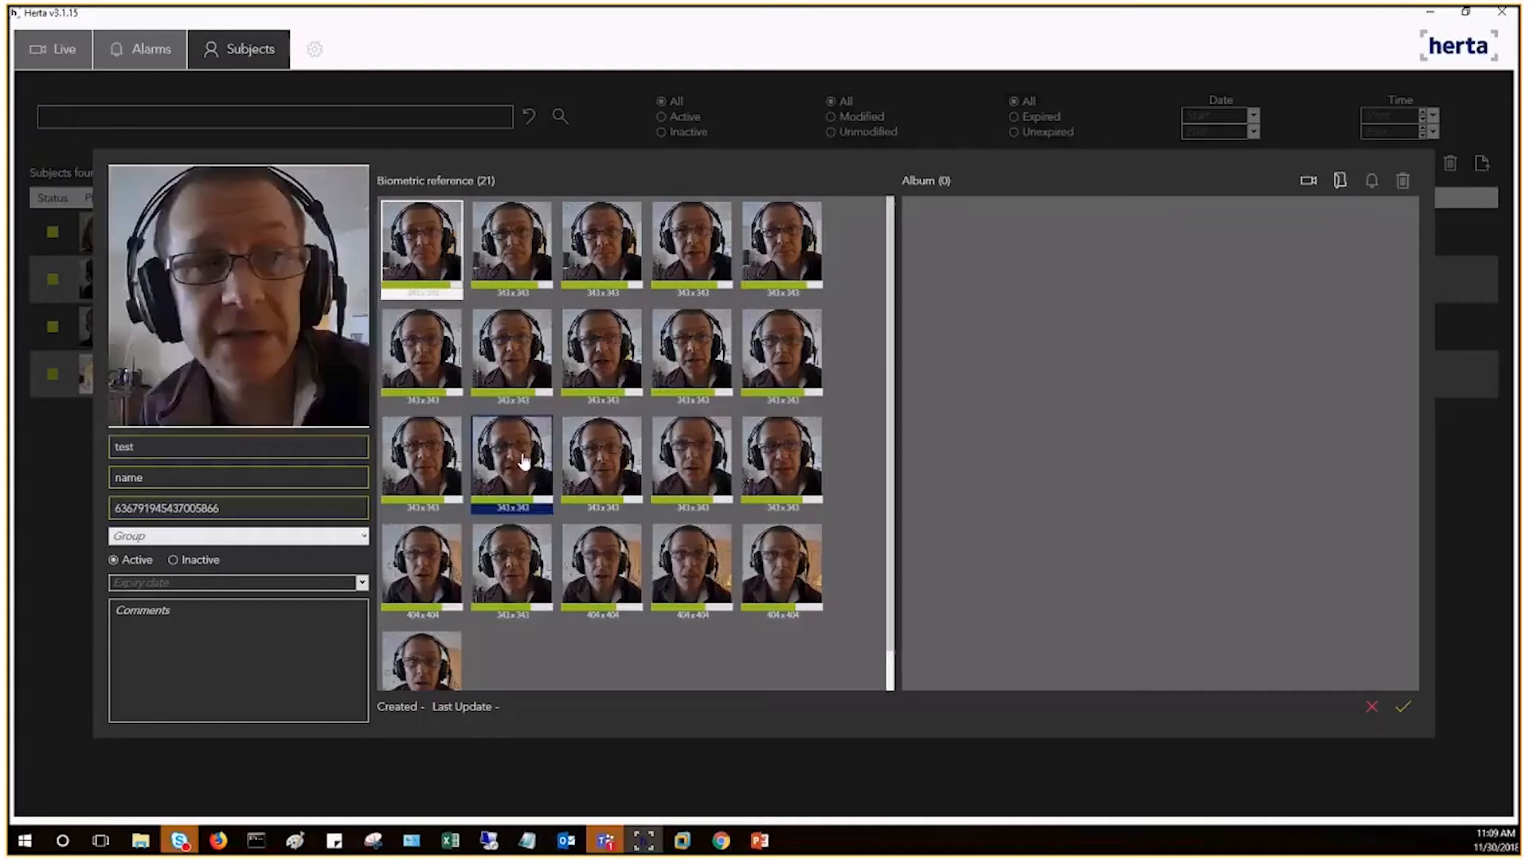
left_click(615, 560)
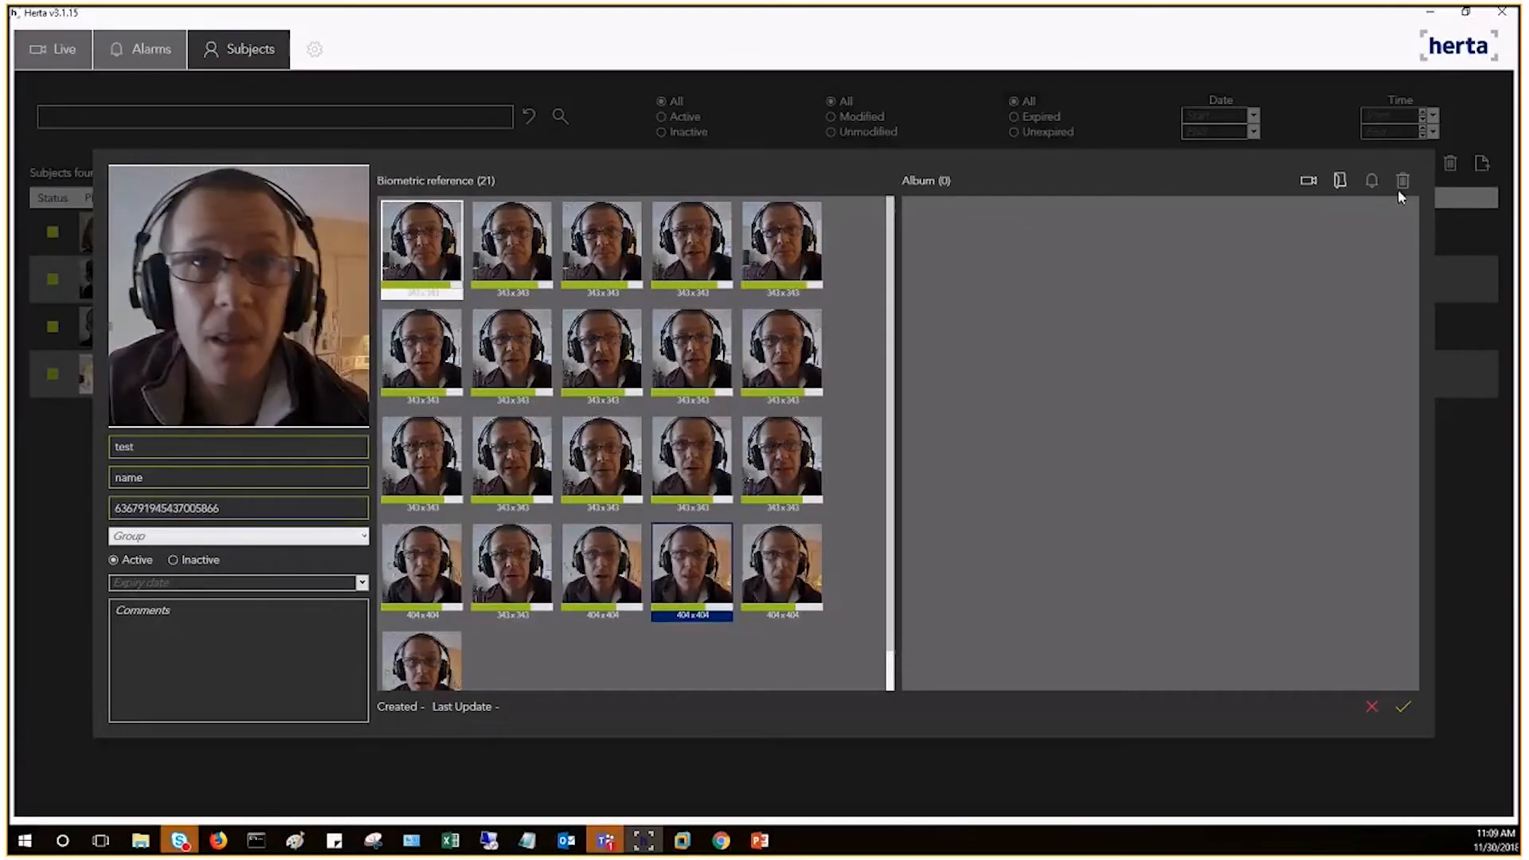
left_click(1369, 706)
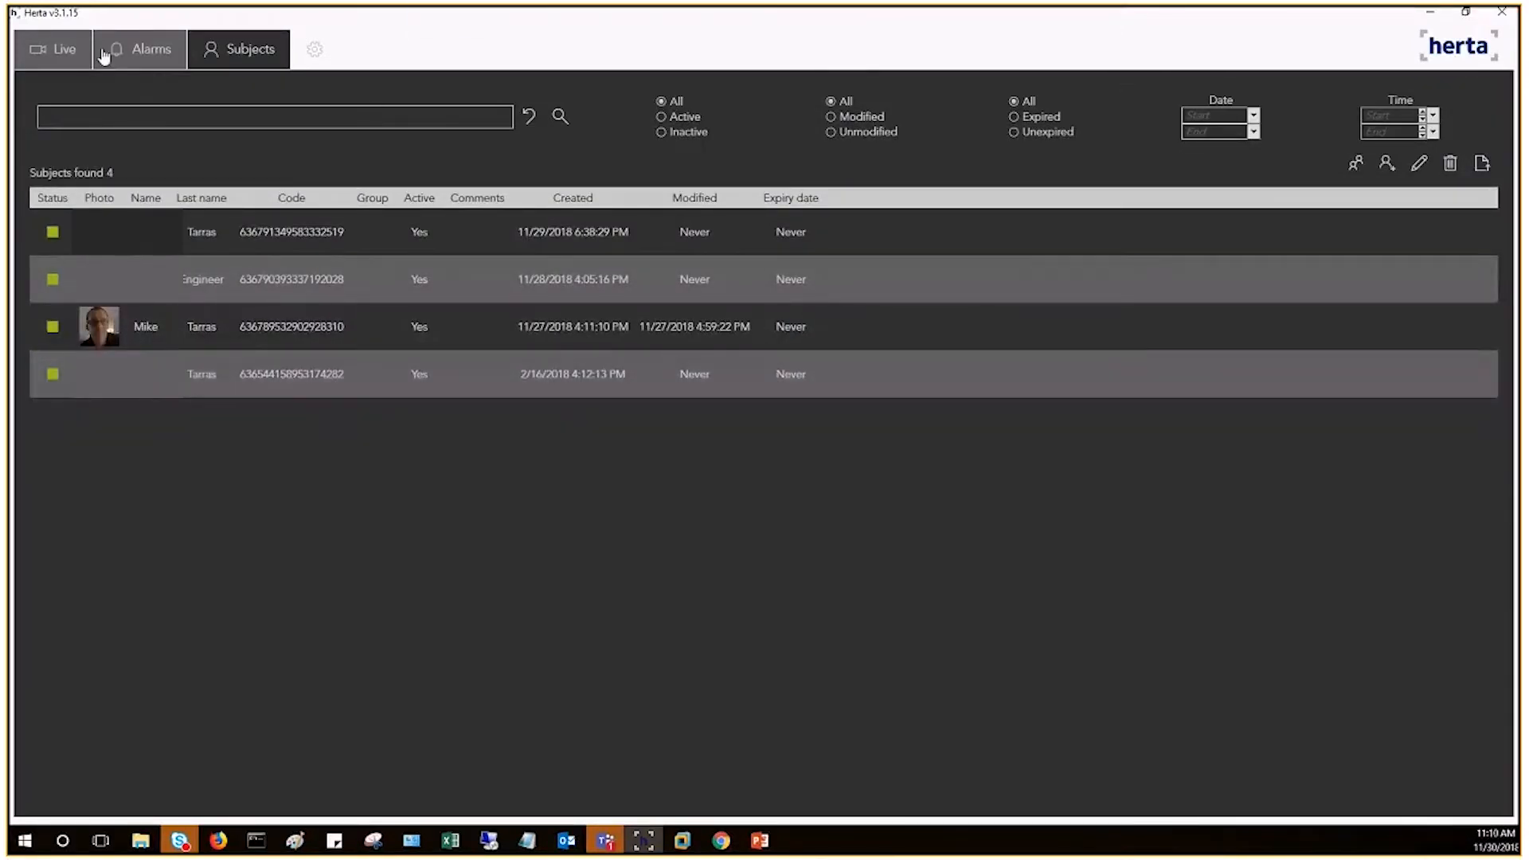
Step: Open the settings and review the General and Enrollment options before moving to Identification
left_click(316, 47)
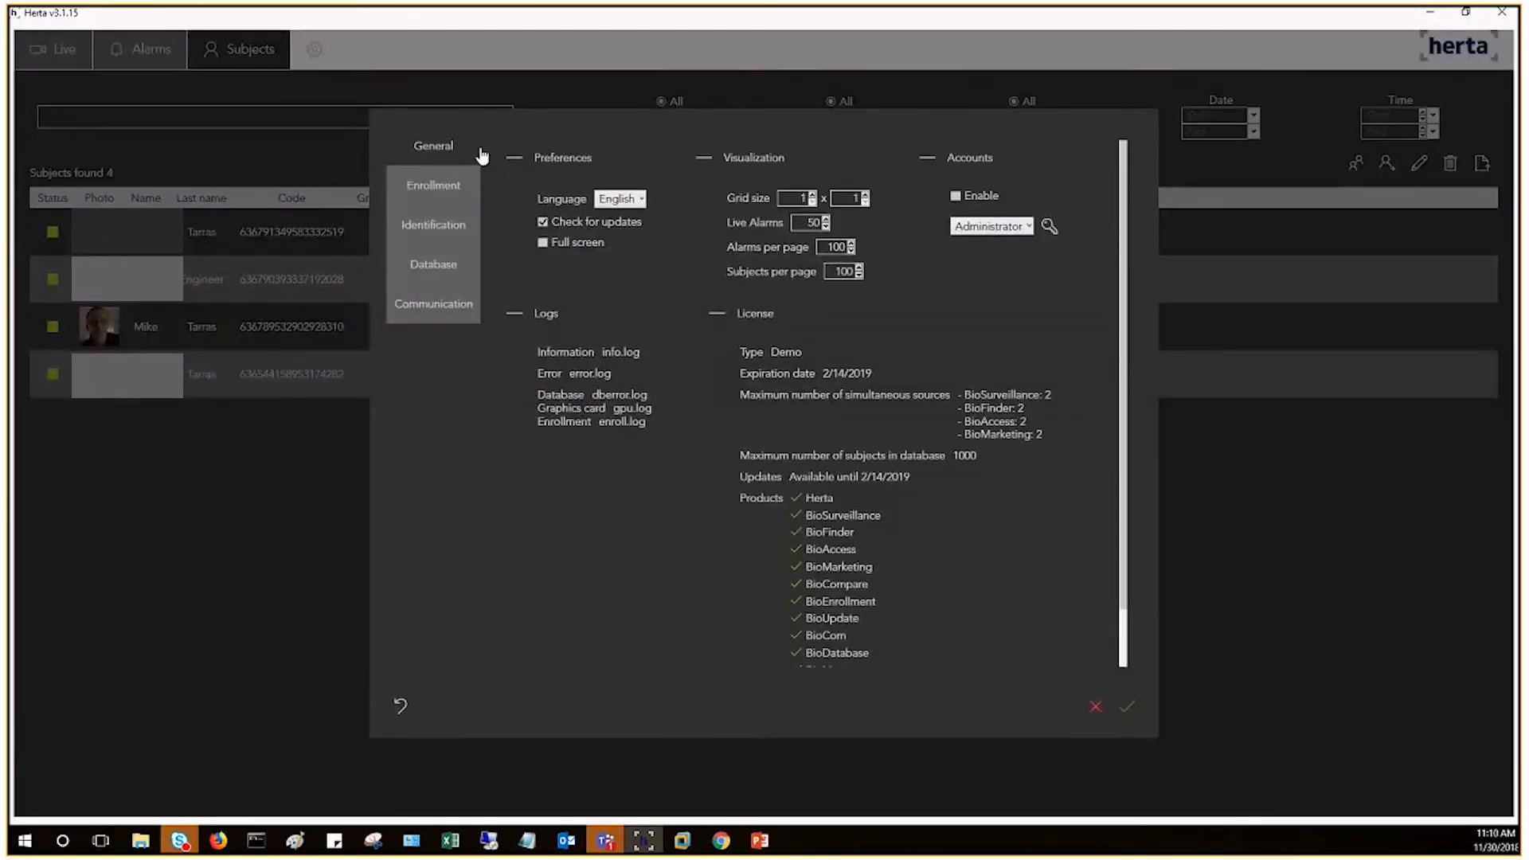
scroll(877, 571, "down", 1)
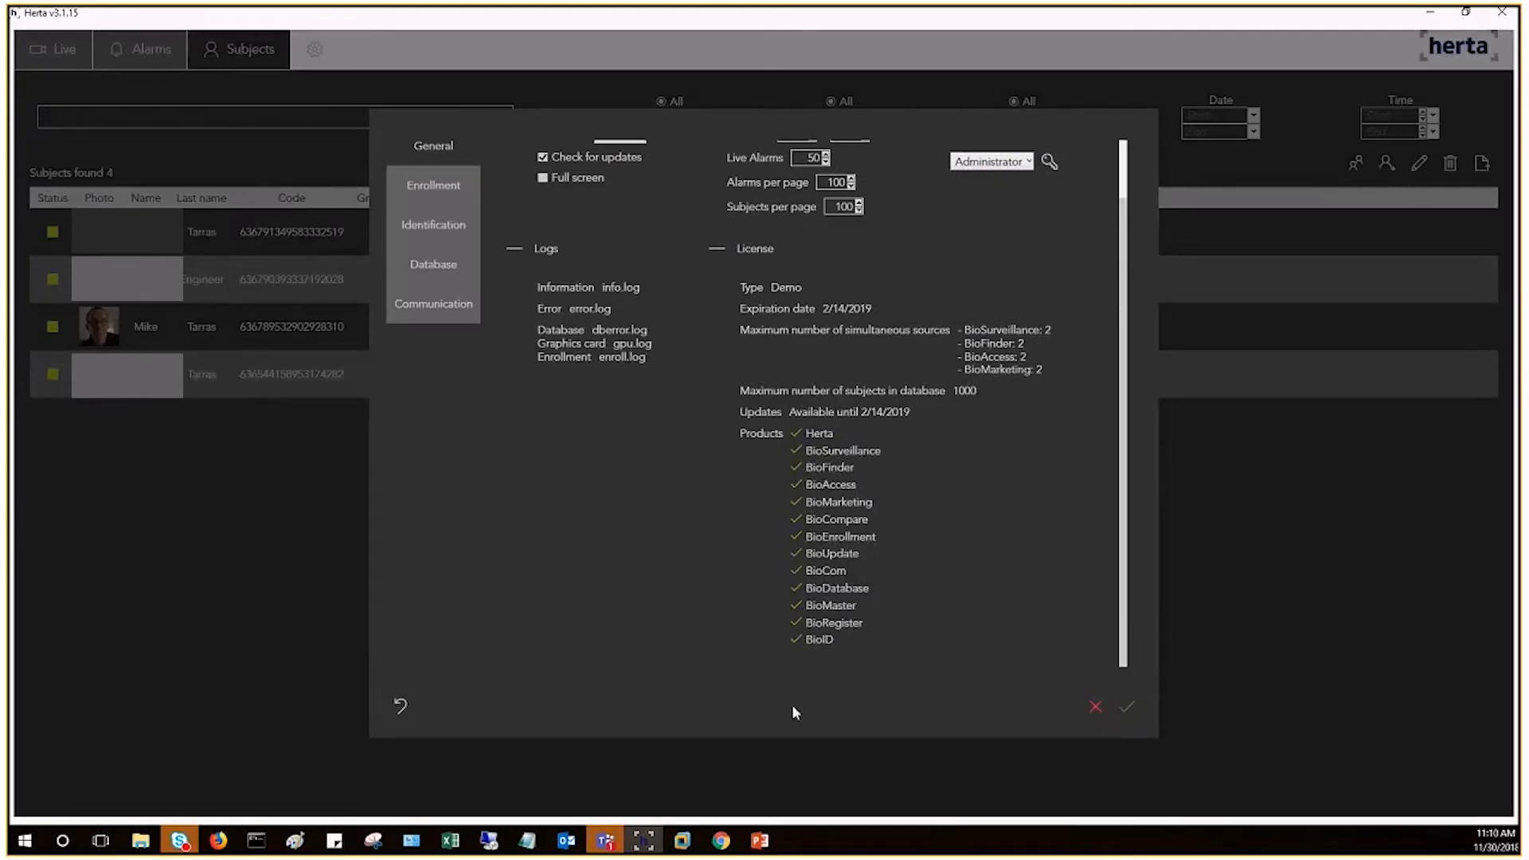
scroll(794, 456, "up", 1)
left_click(435, 186)
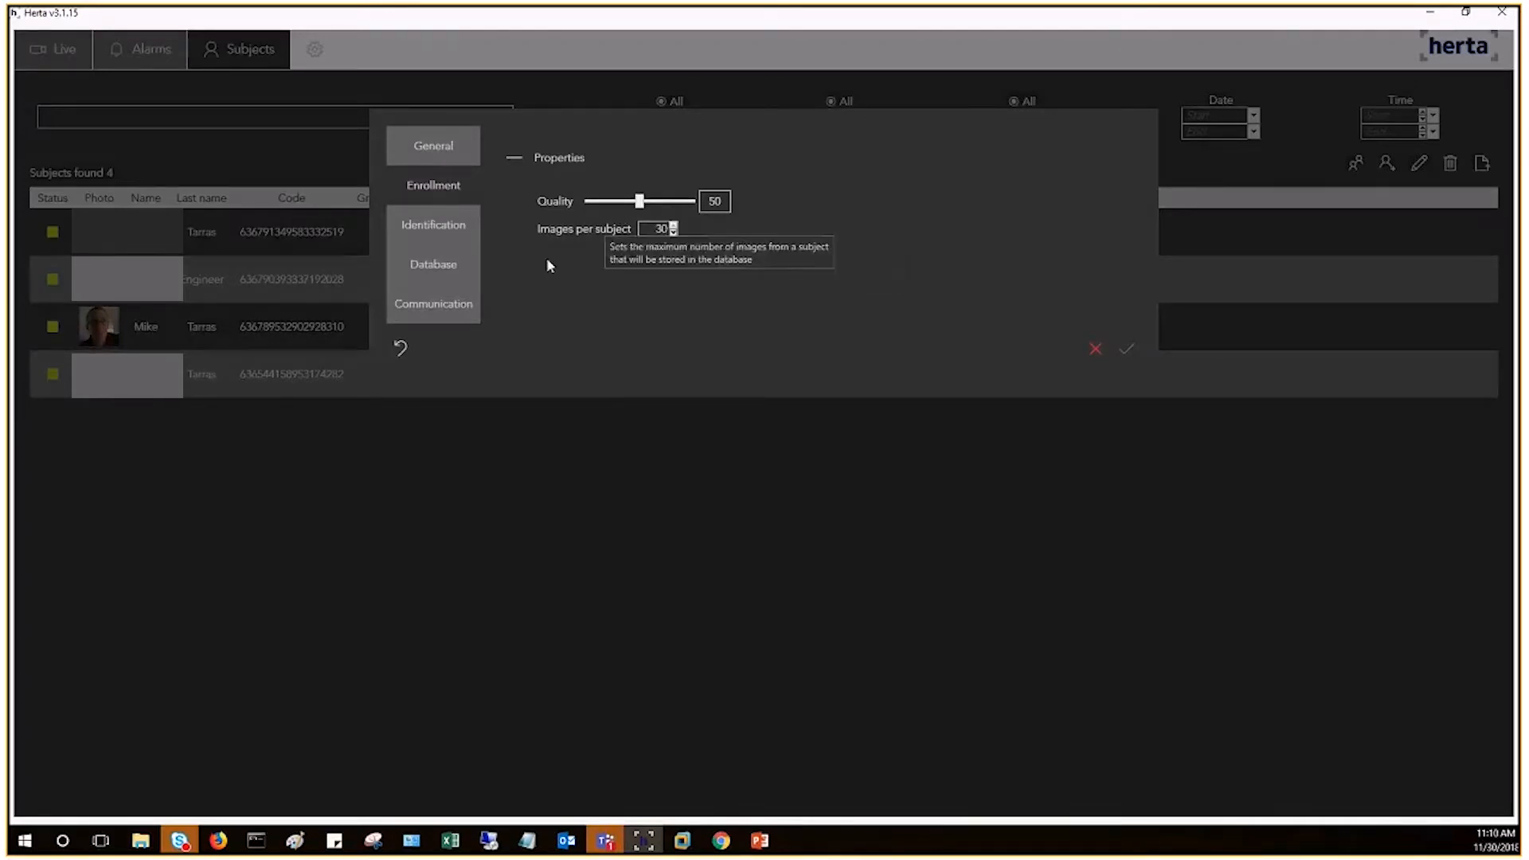
mouse_move(584, 240)
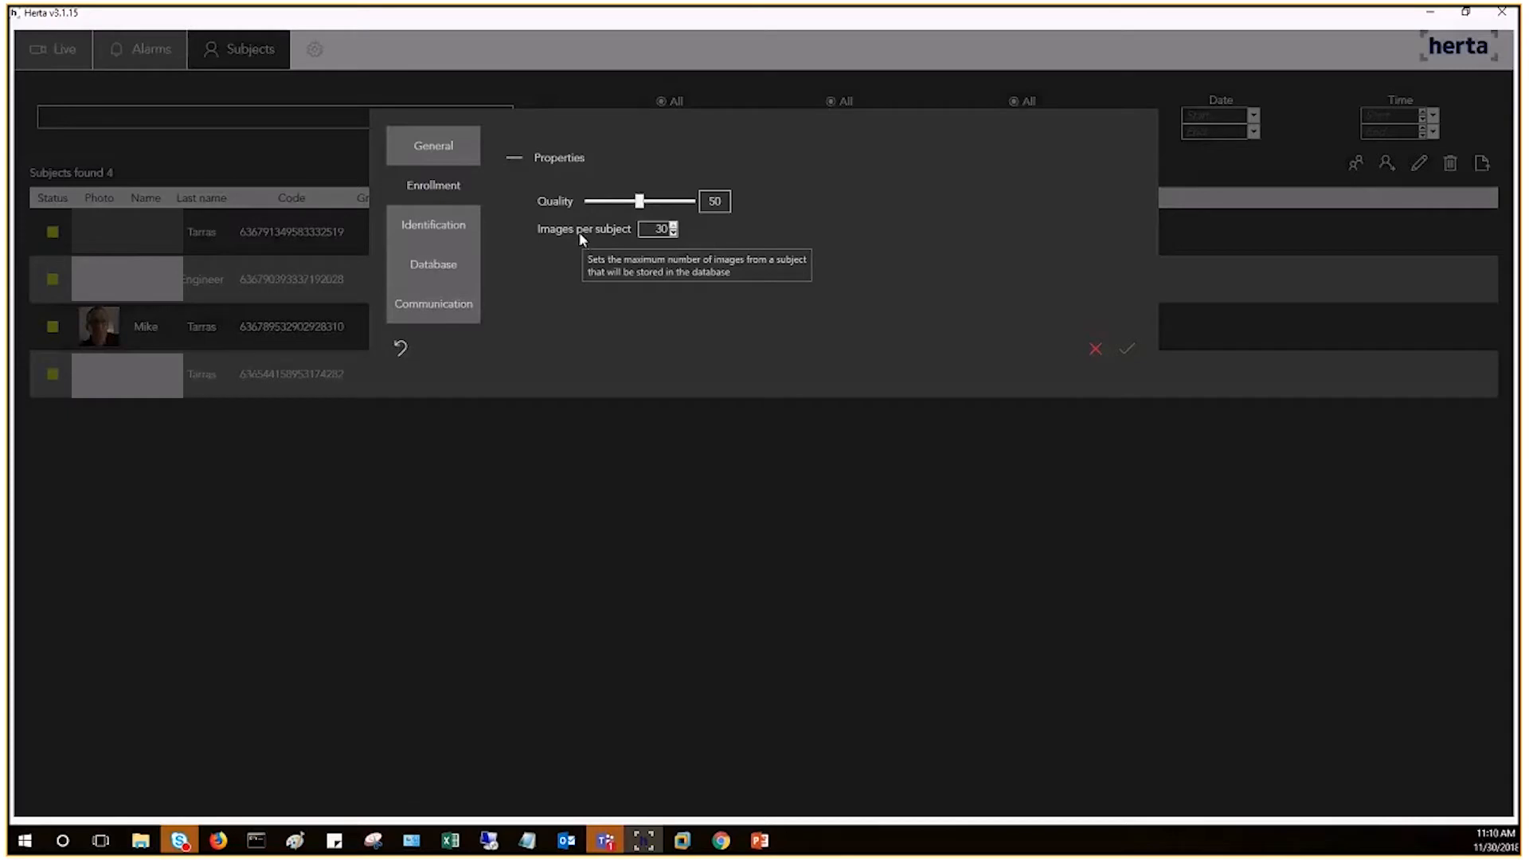
left_click(420, 227)
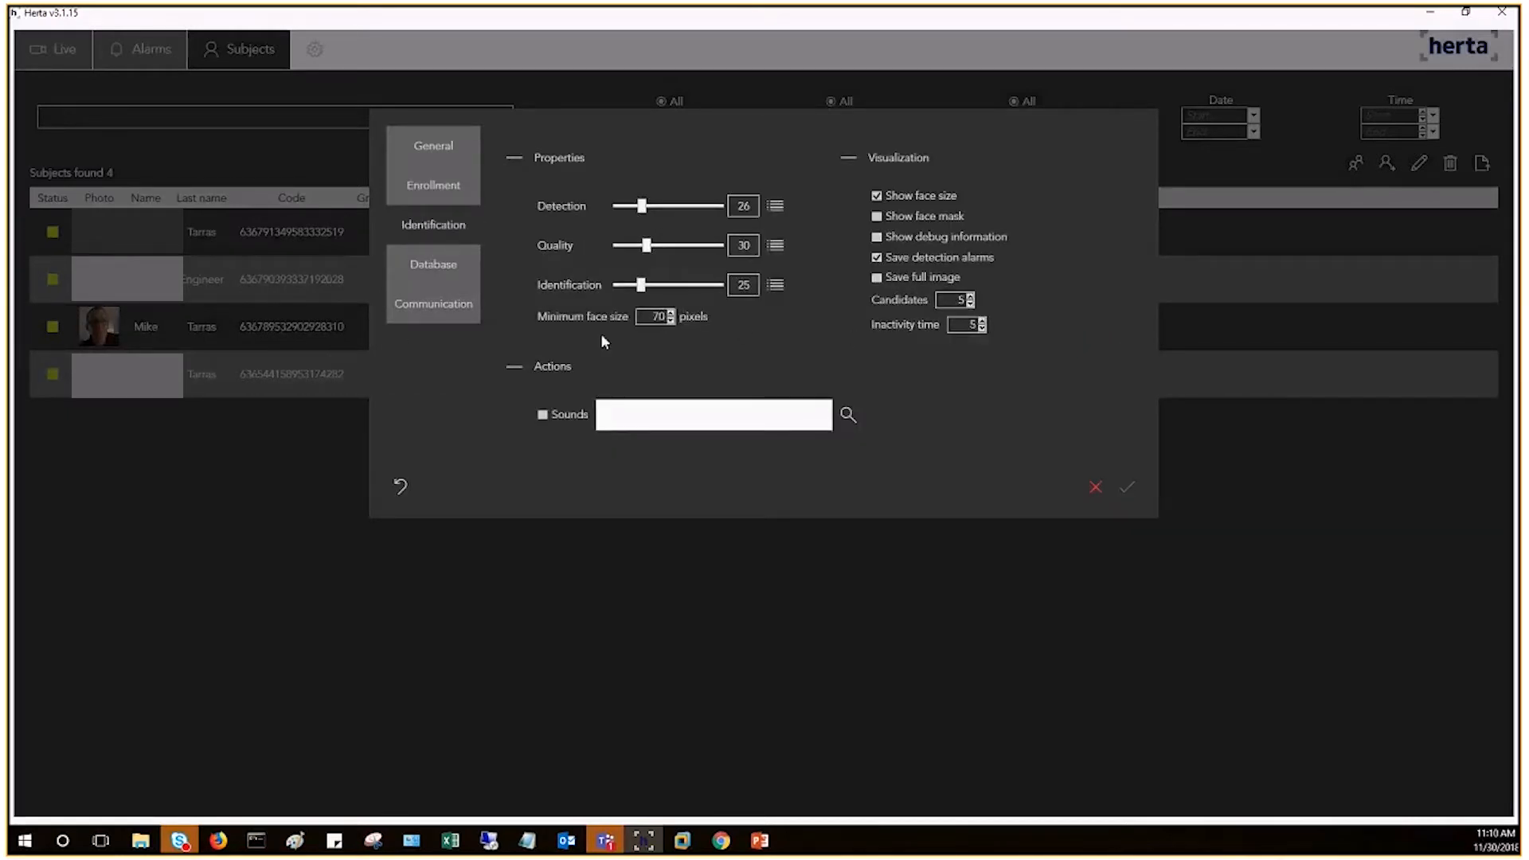
Step: Raise the identification threshold slider to 44
mouse_move(641, 207)
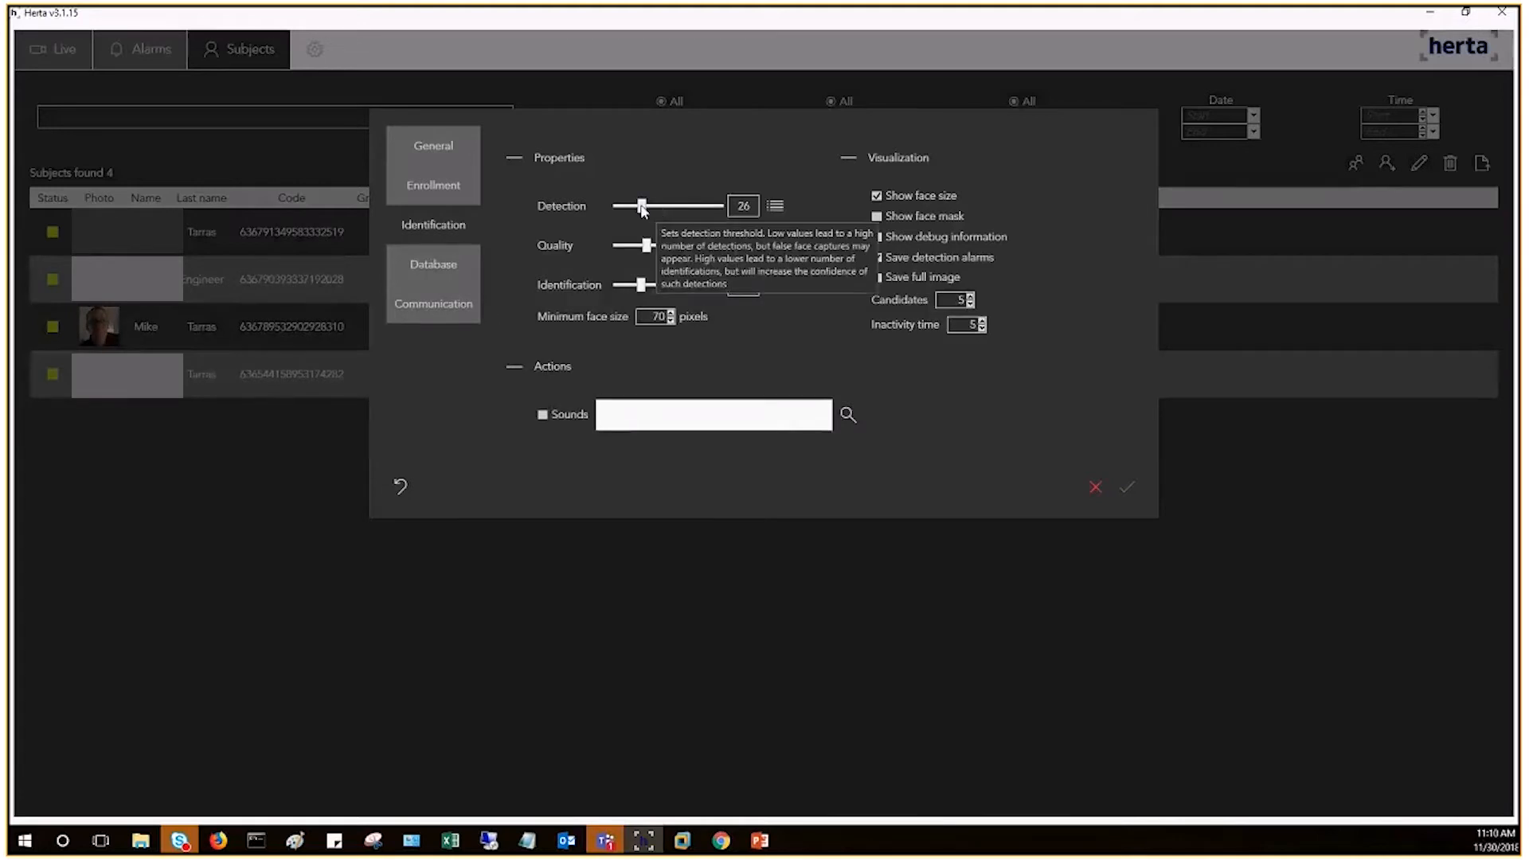
mouse_move(642, 287)
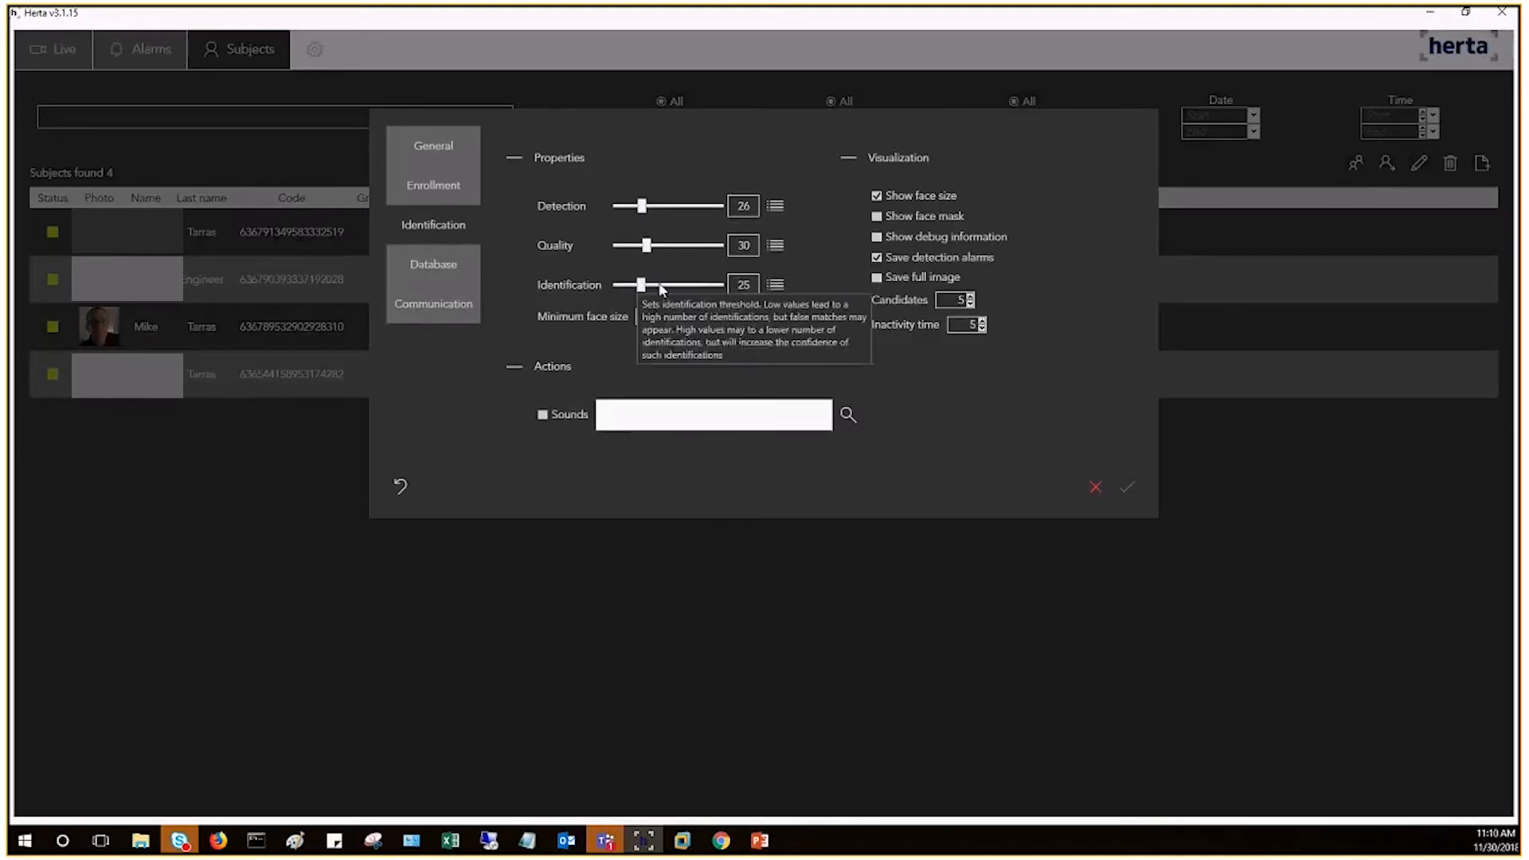
mouse_move(647, 290)
left_mouse_down()
mouse_move(665, 293)
mouse_move(647, 292)
left_mouse_up()
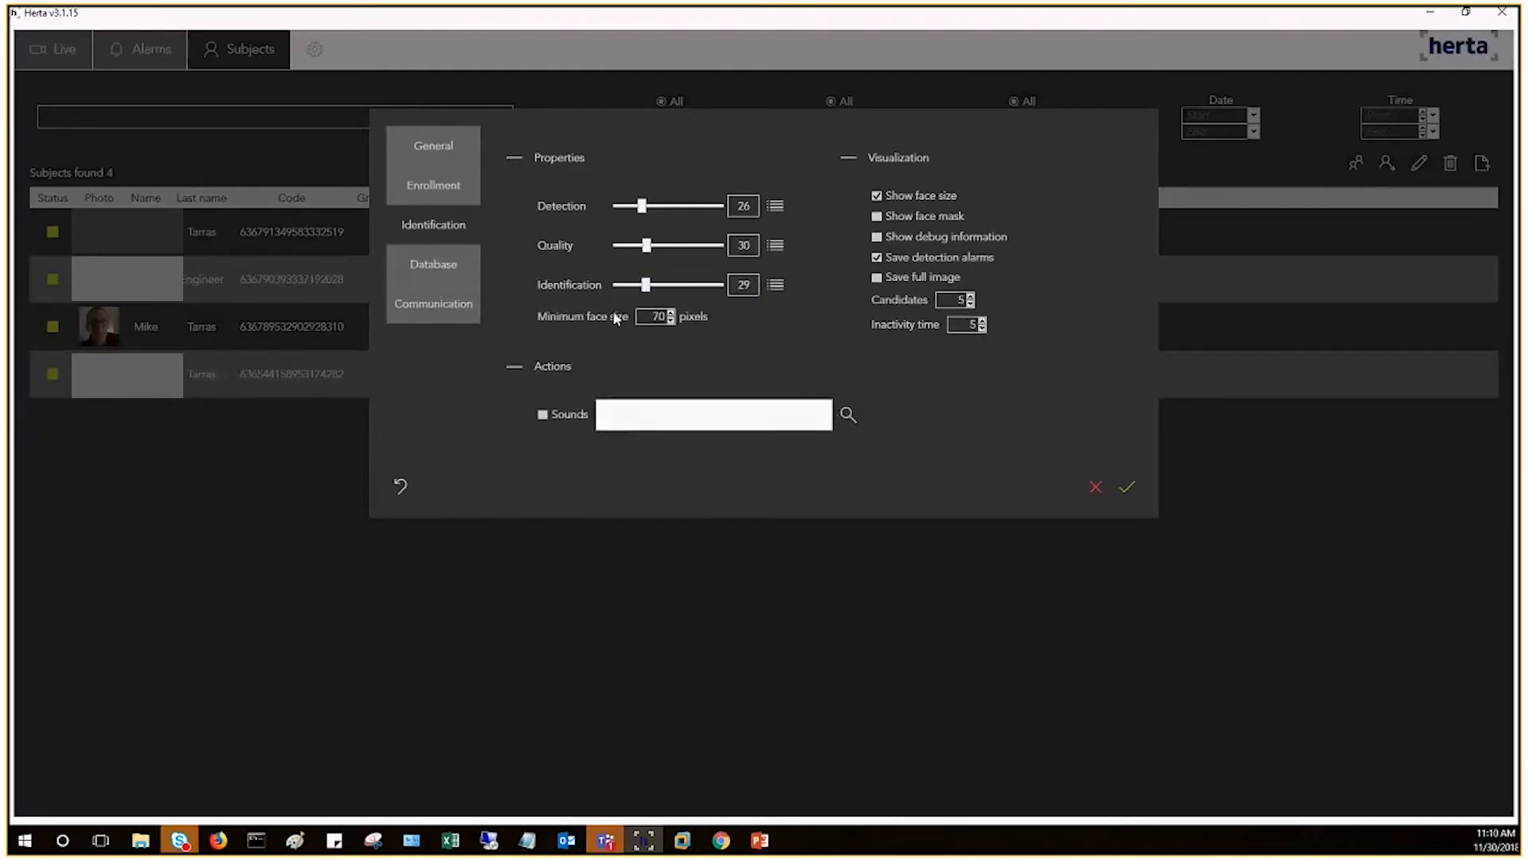
mouse_move(659, 289)
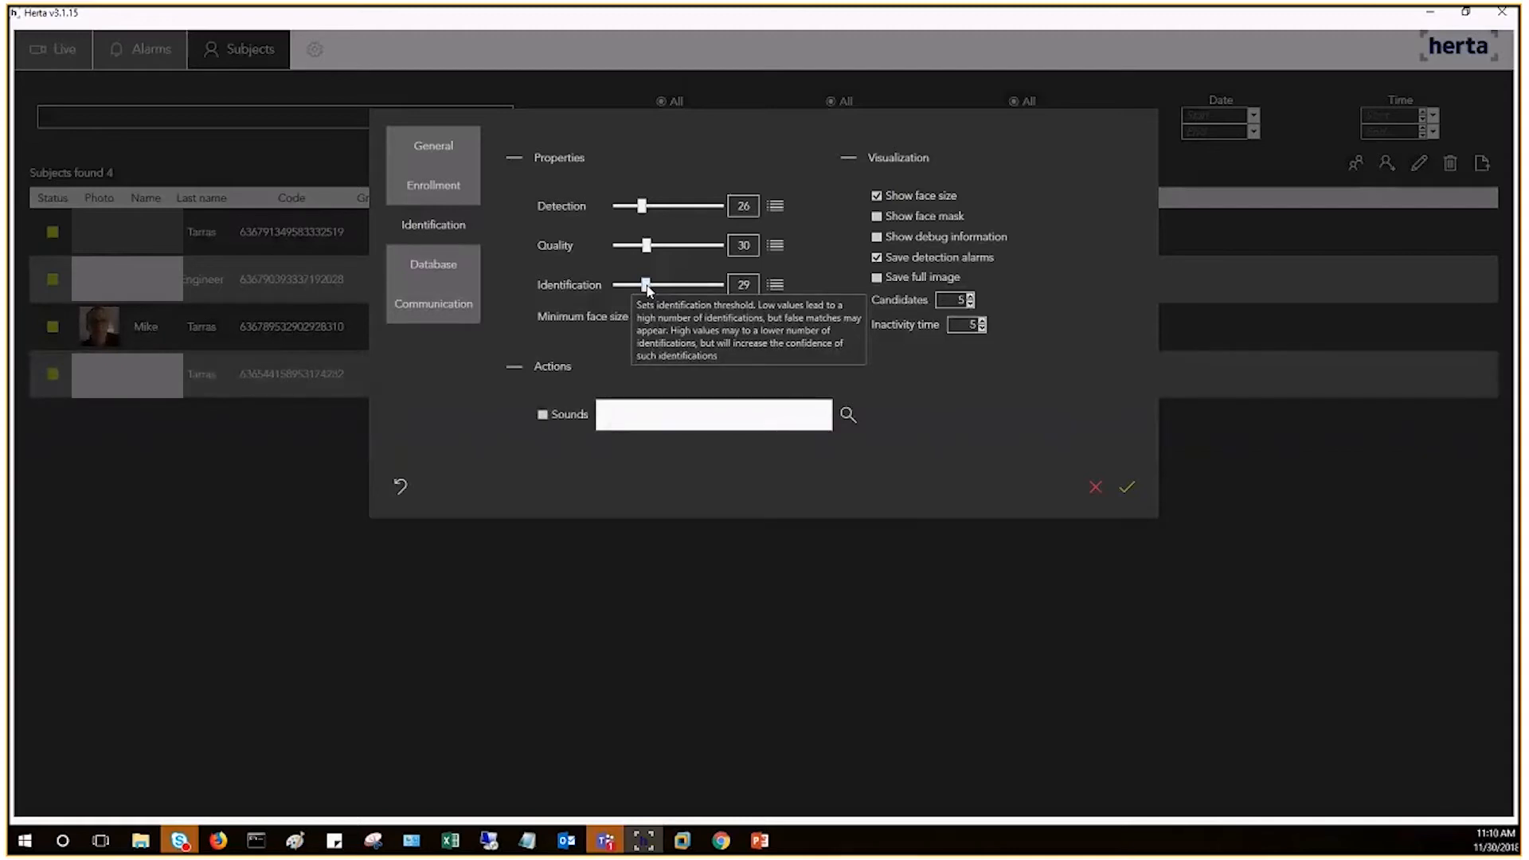
left_click_drag(646, 285, 661, 285)
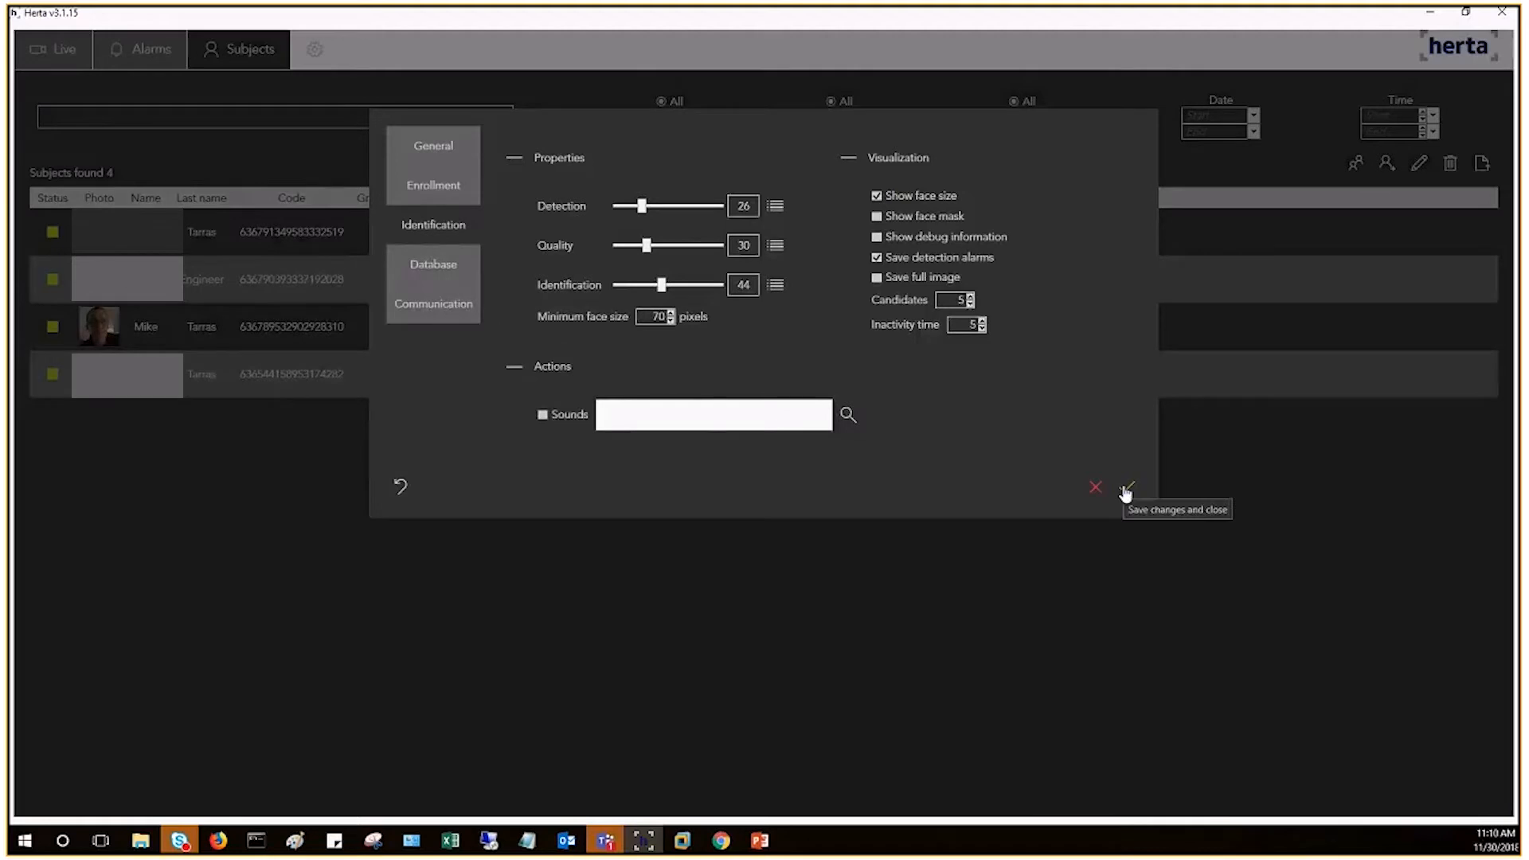
Step: Review the Database and Communication settings, then close the settings dialog without saving
left_click(422, 267)
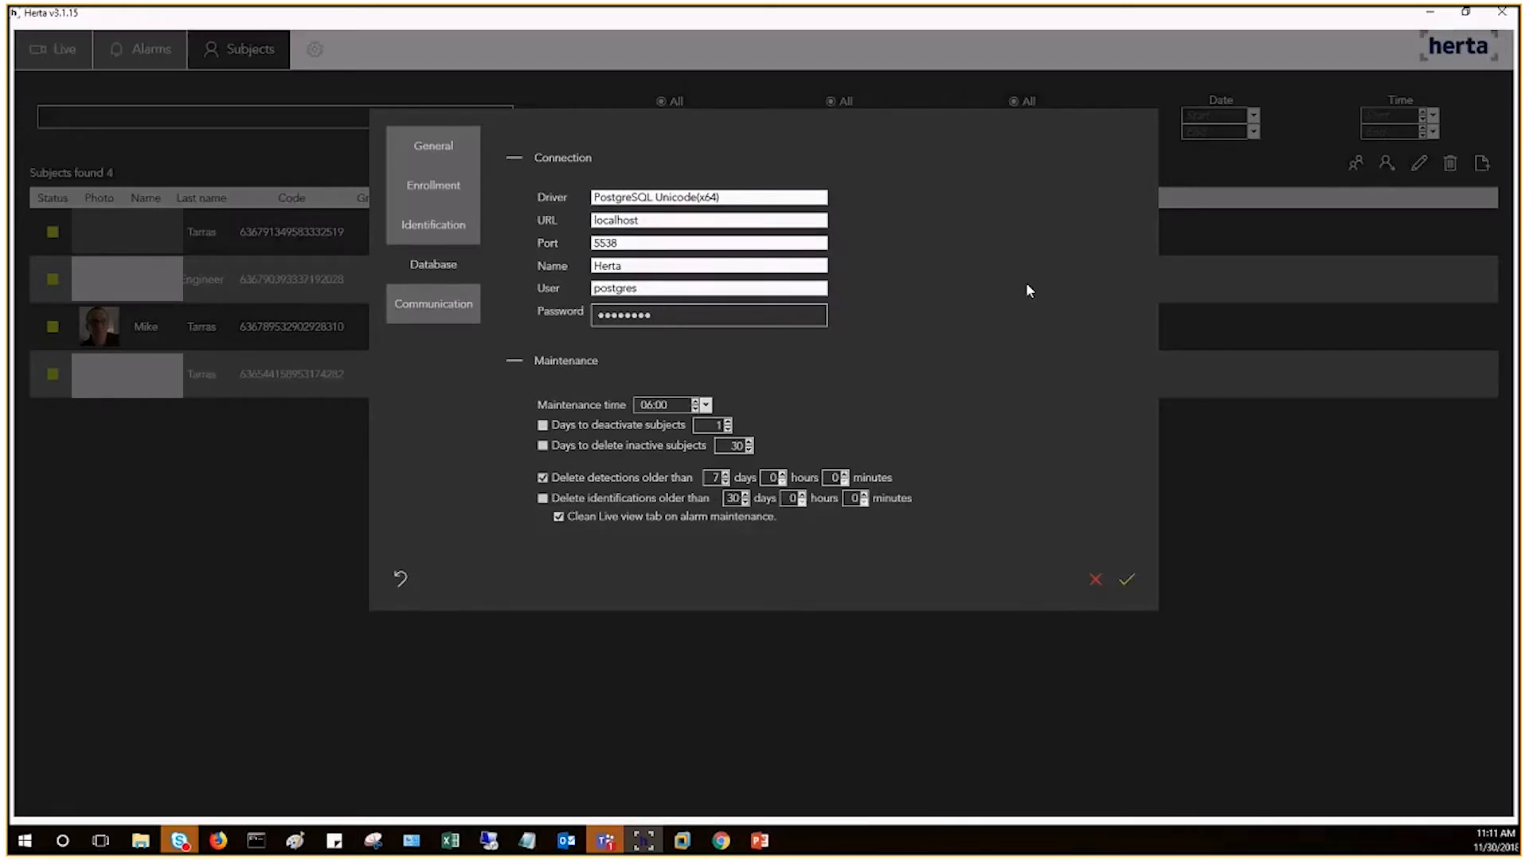
left_click(439, 314)
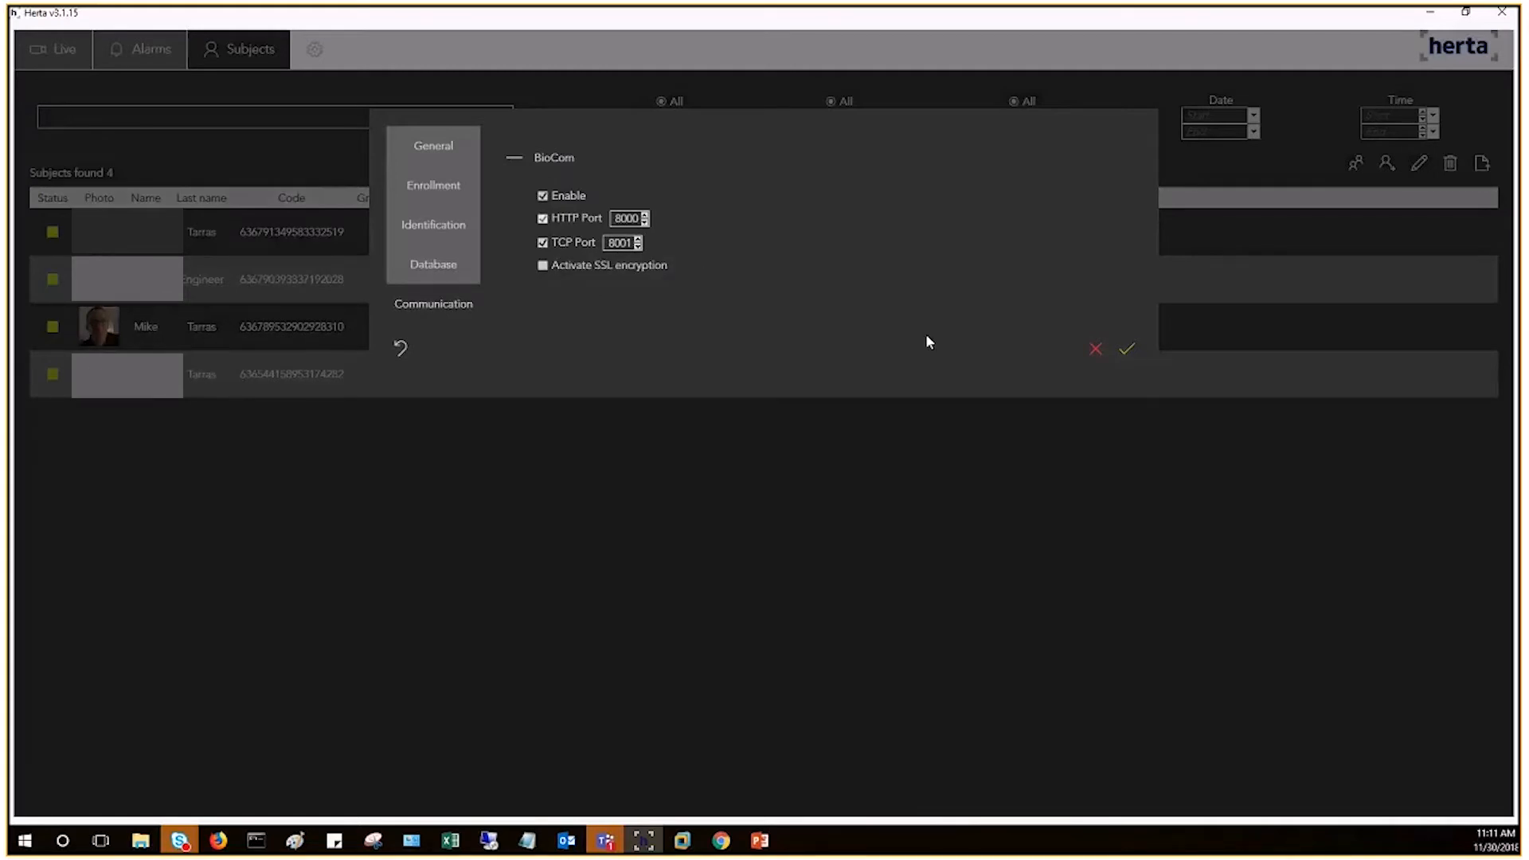
left_click(1096, 349)
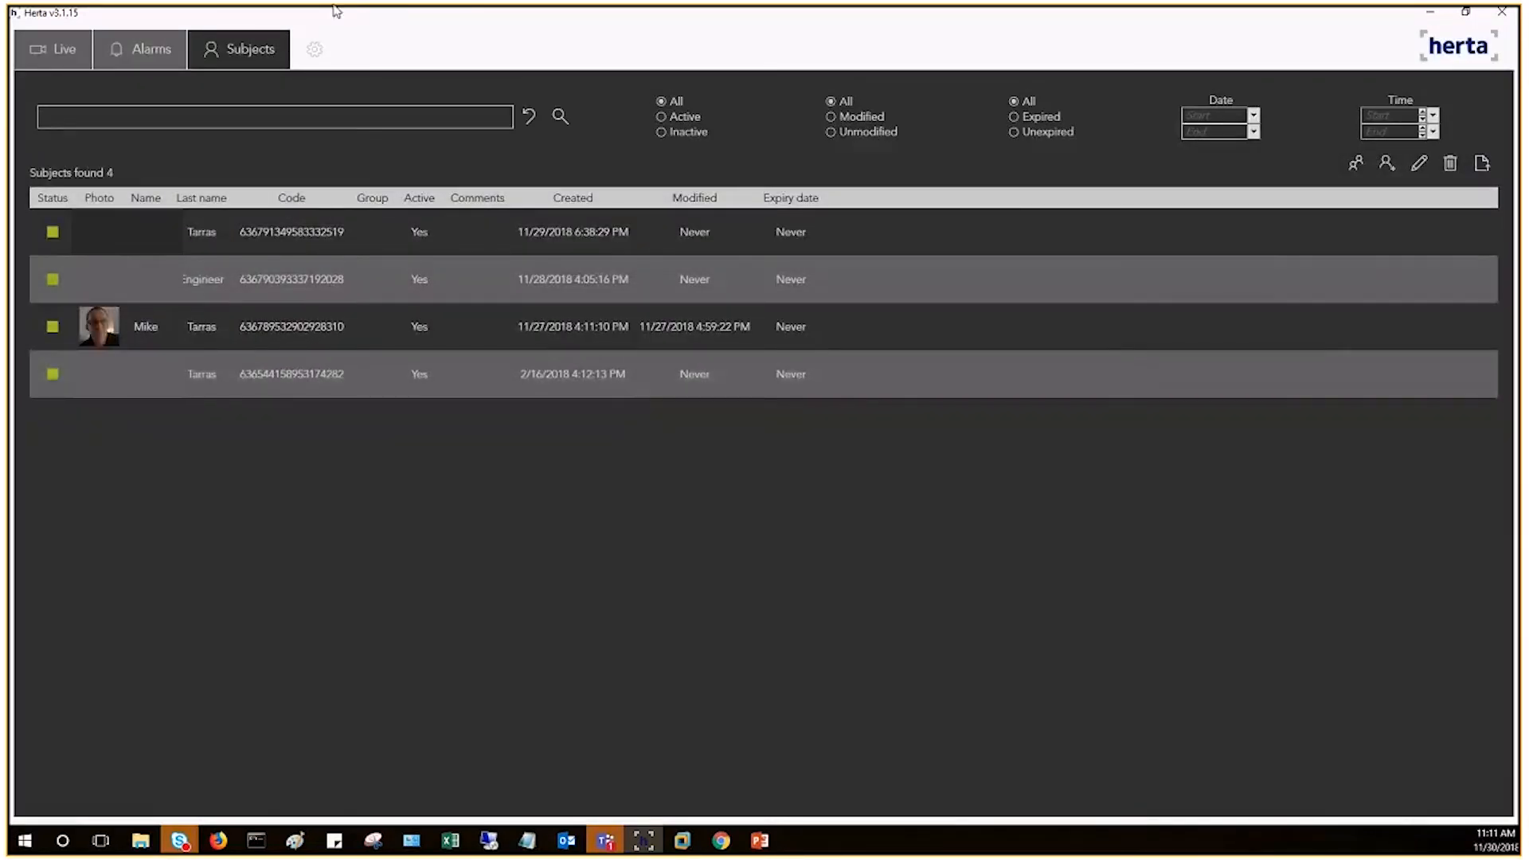
Step: Minimize Herta and save the Milestone Integration display fields Name, Last Name, Score and Quality
left_click(63, 50)
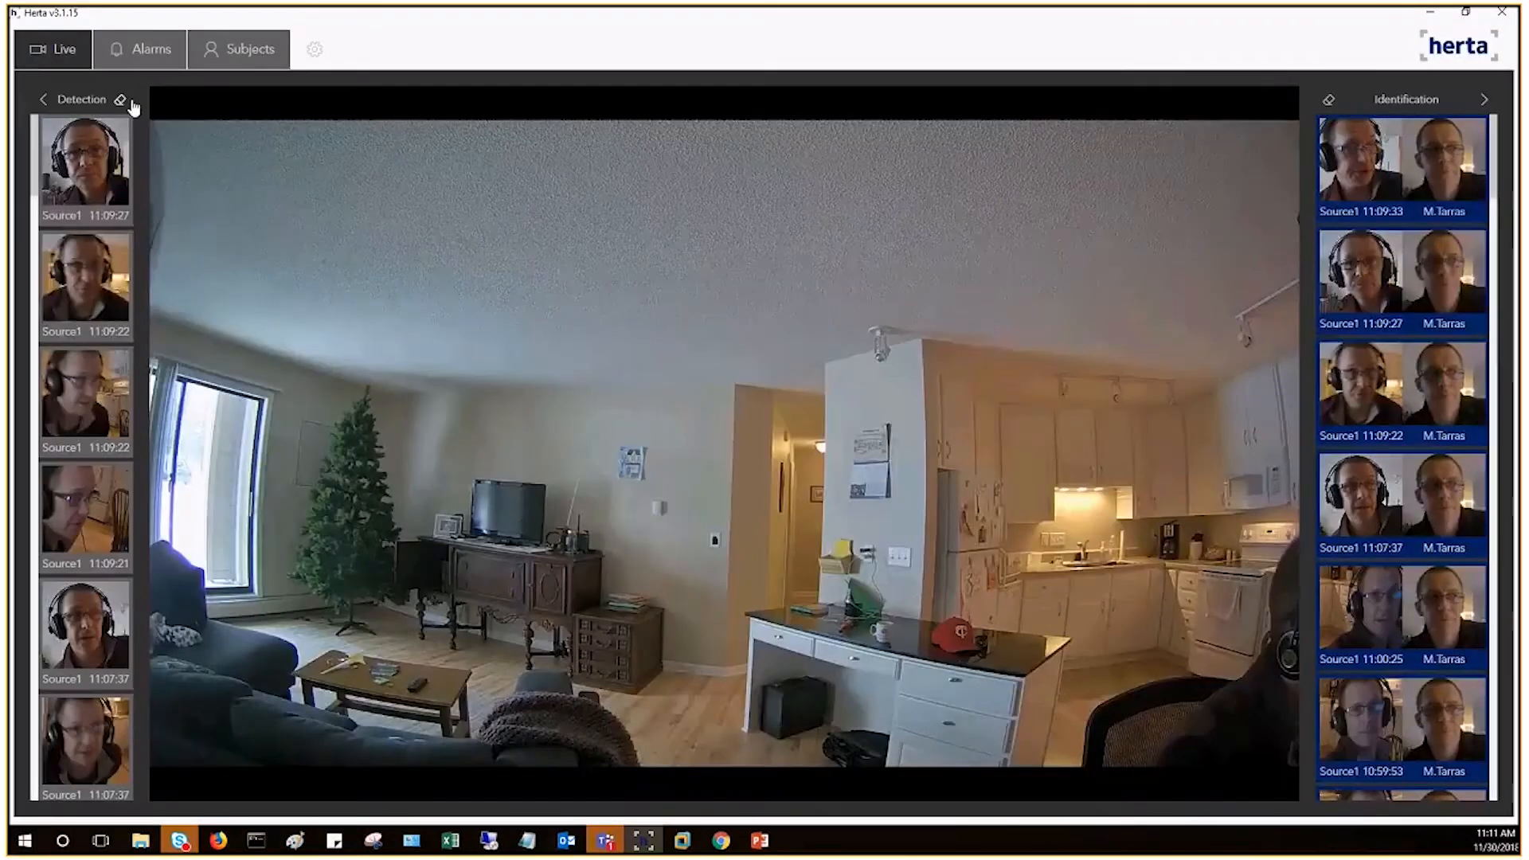
left_click(1431, 14)
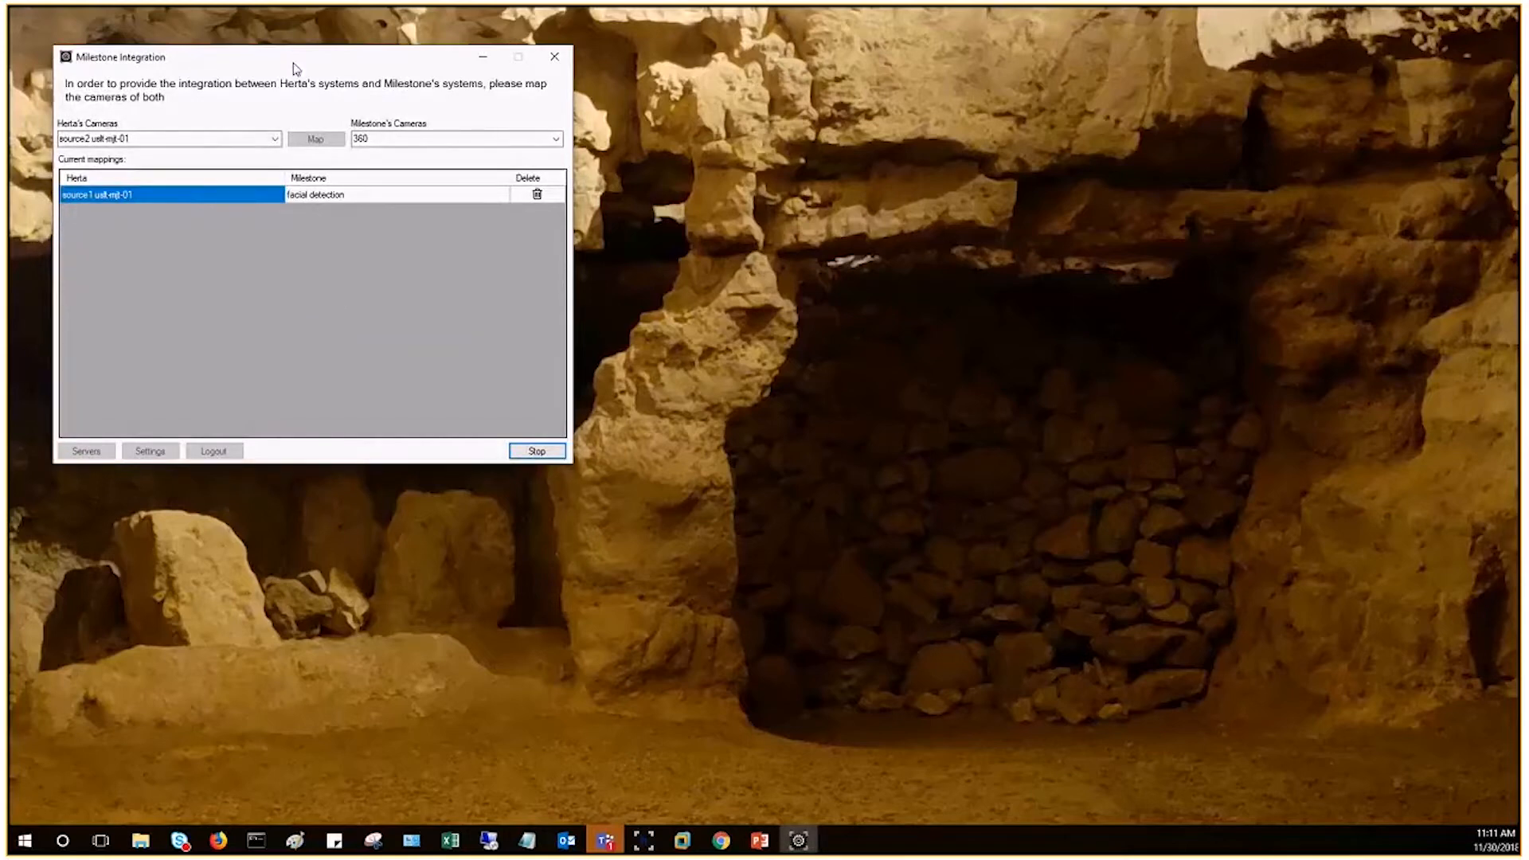
left_click_drag(294, 67, 649, 96)
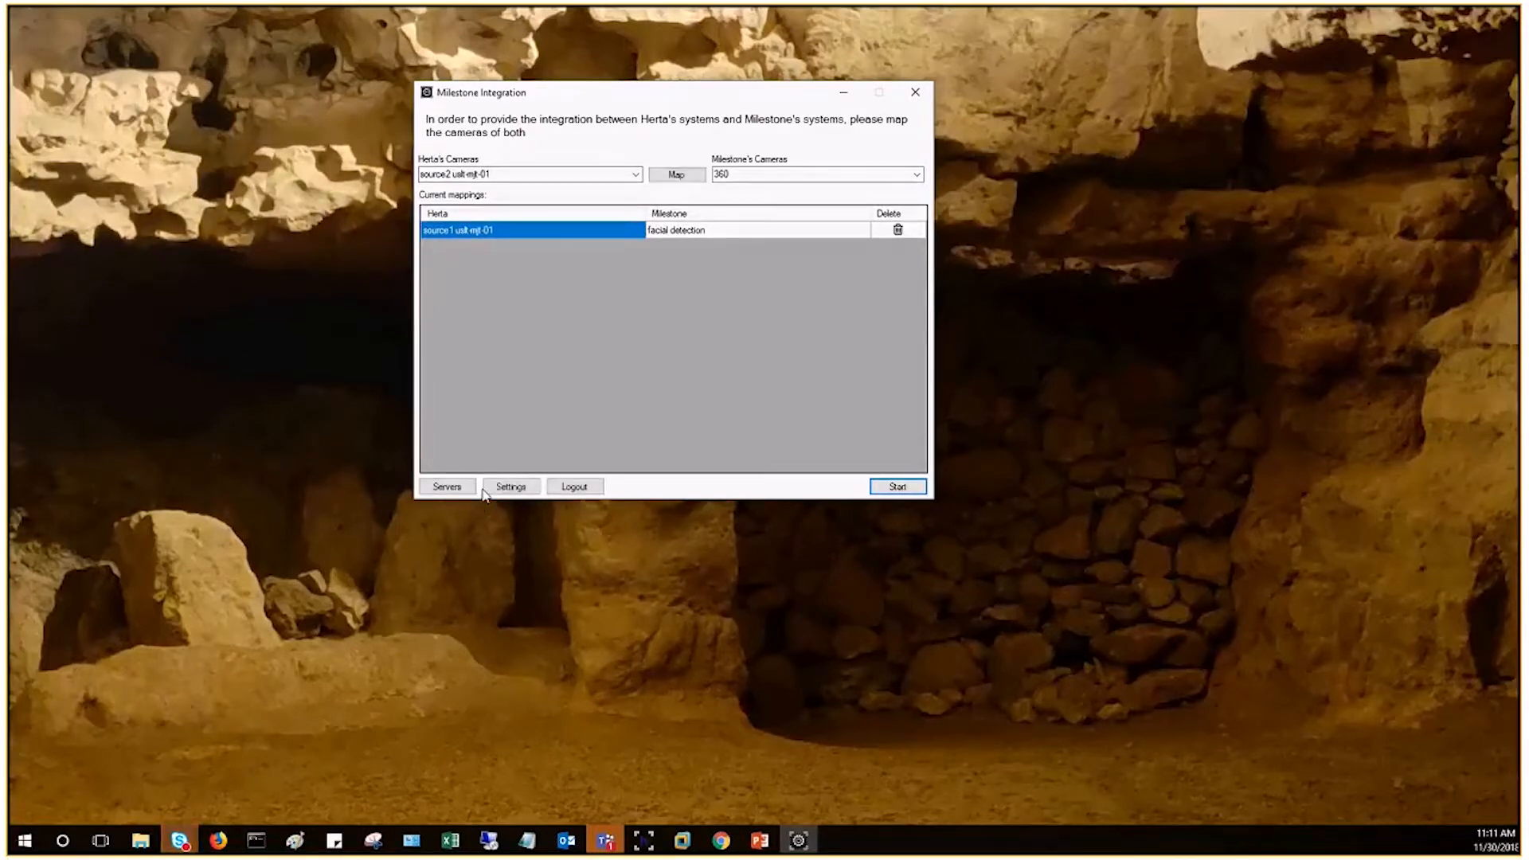
left_click(511, 487)
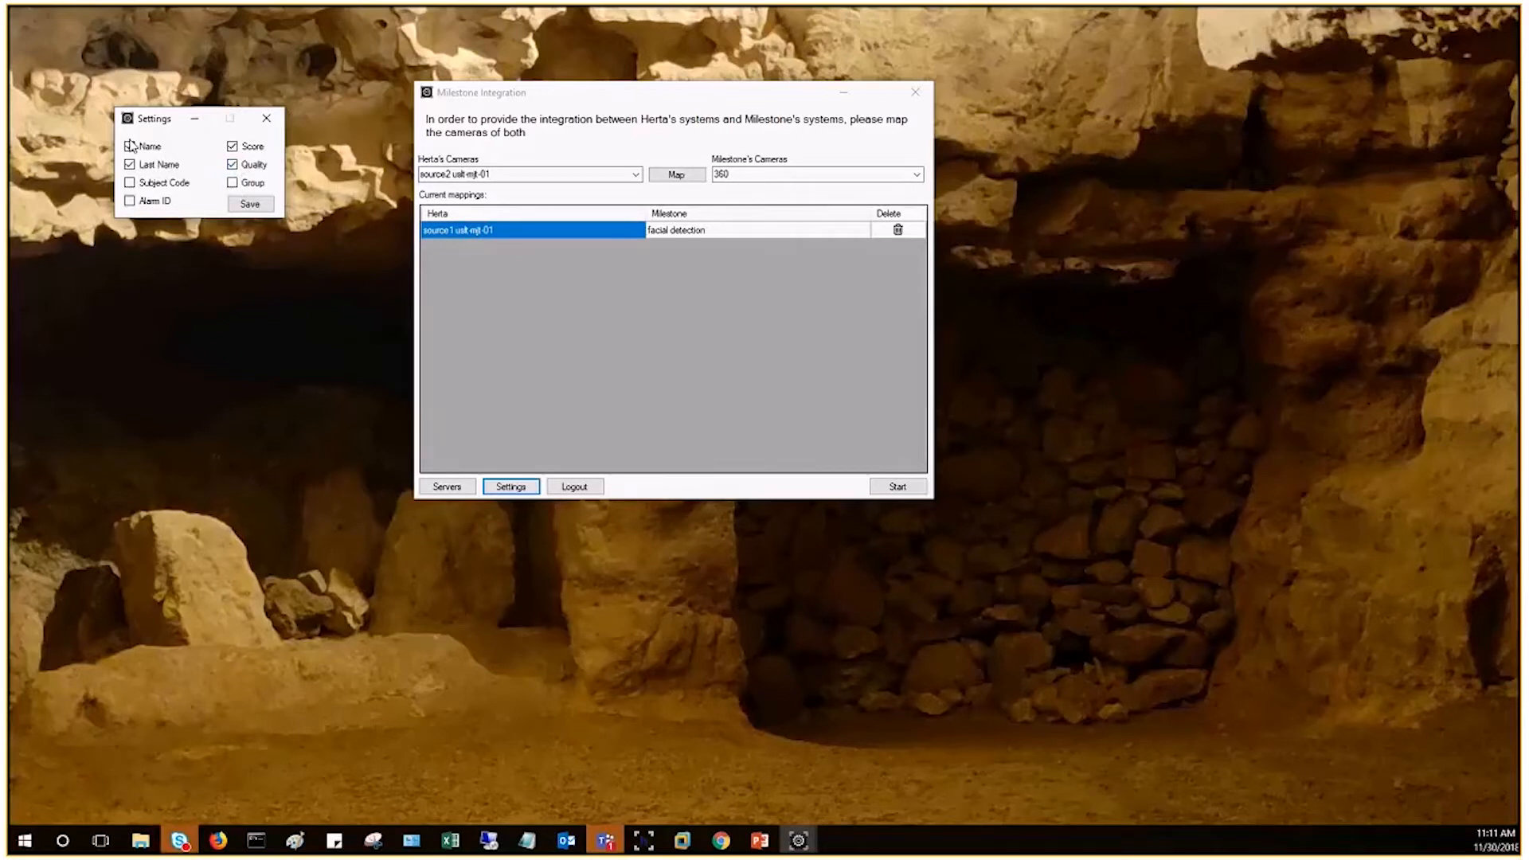
left_click(250, 204)
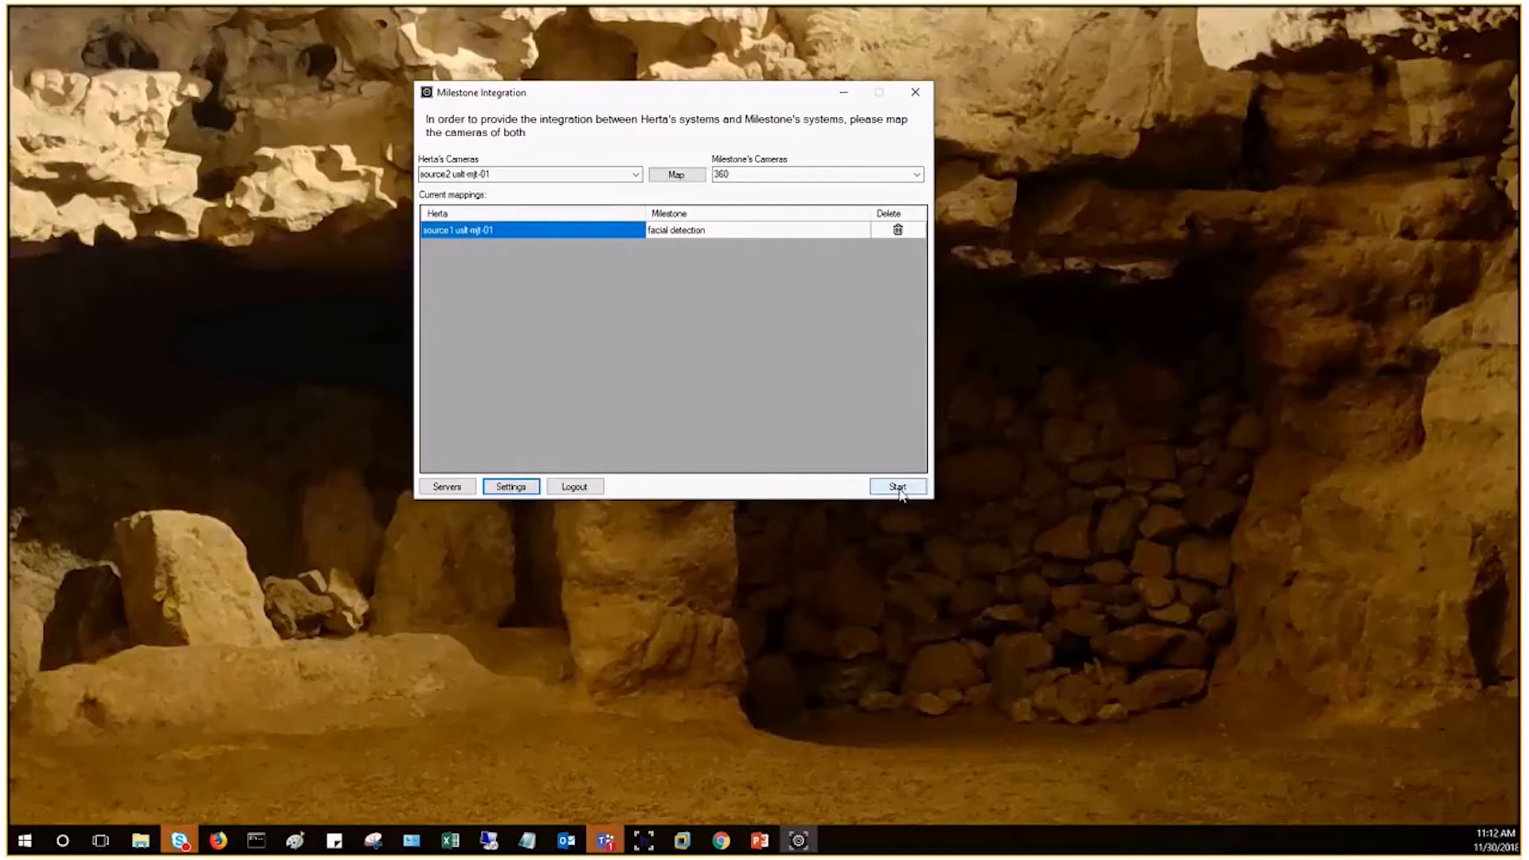
Step: Review the Herta and Milestone camera lists for mapping, then start the Milestone integration
left_click(635, 174)
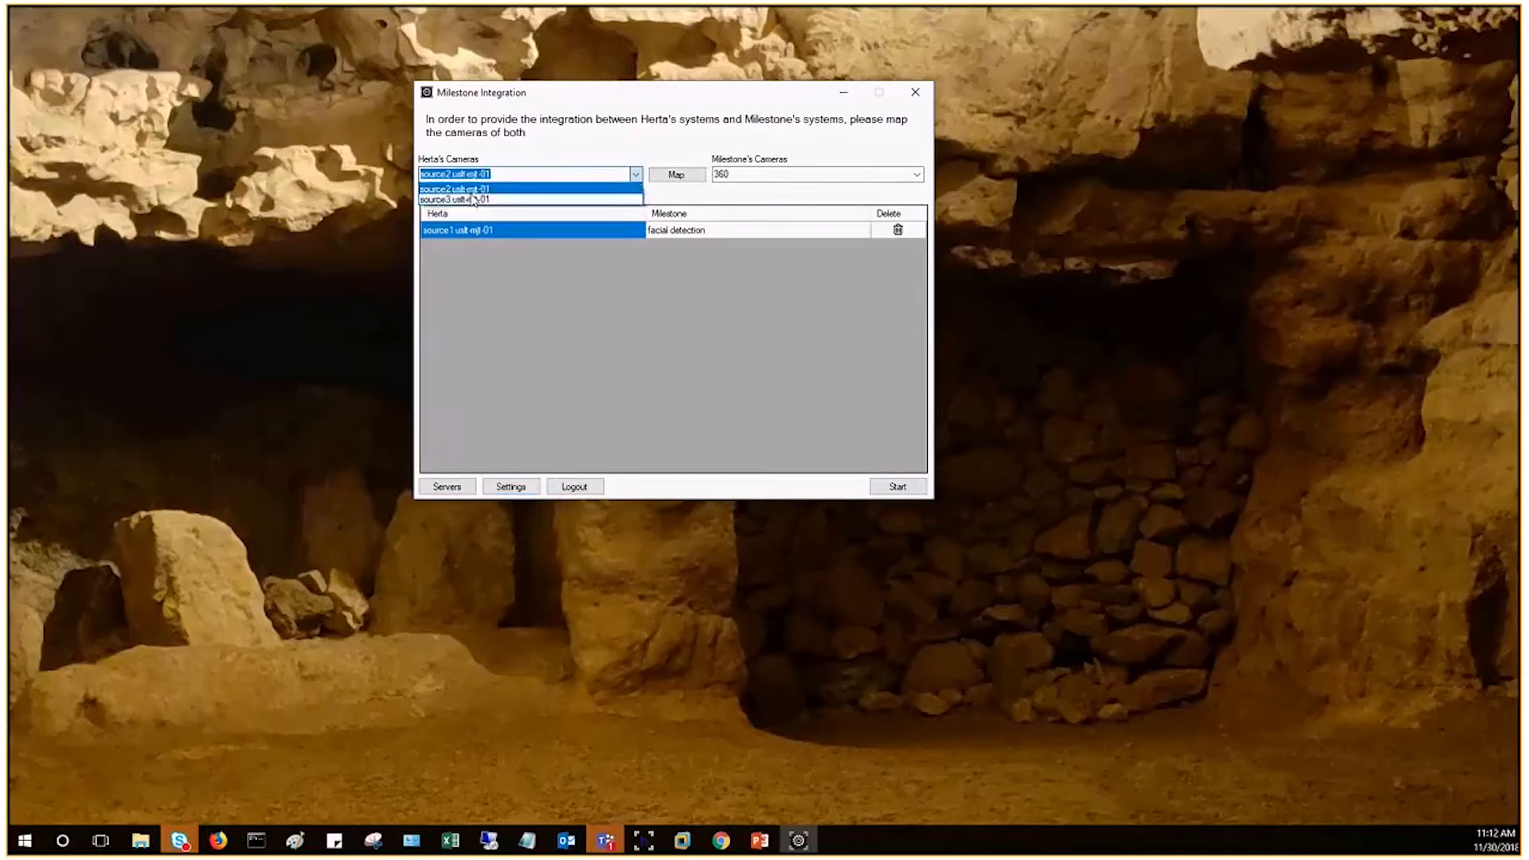
left_click(922, 176)
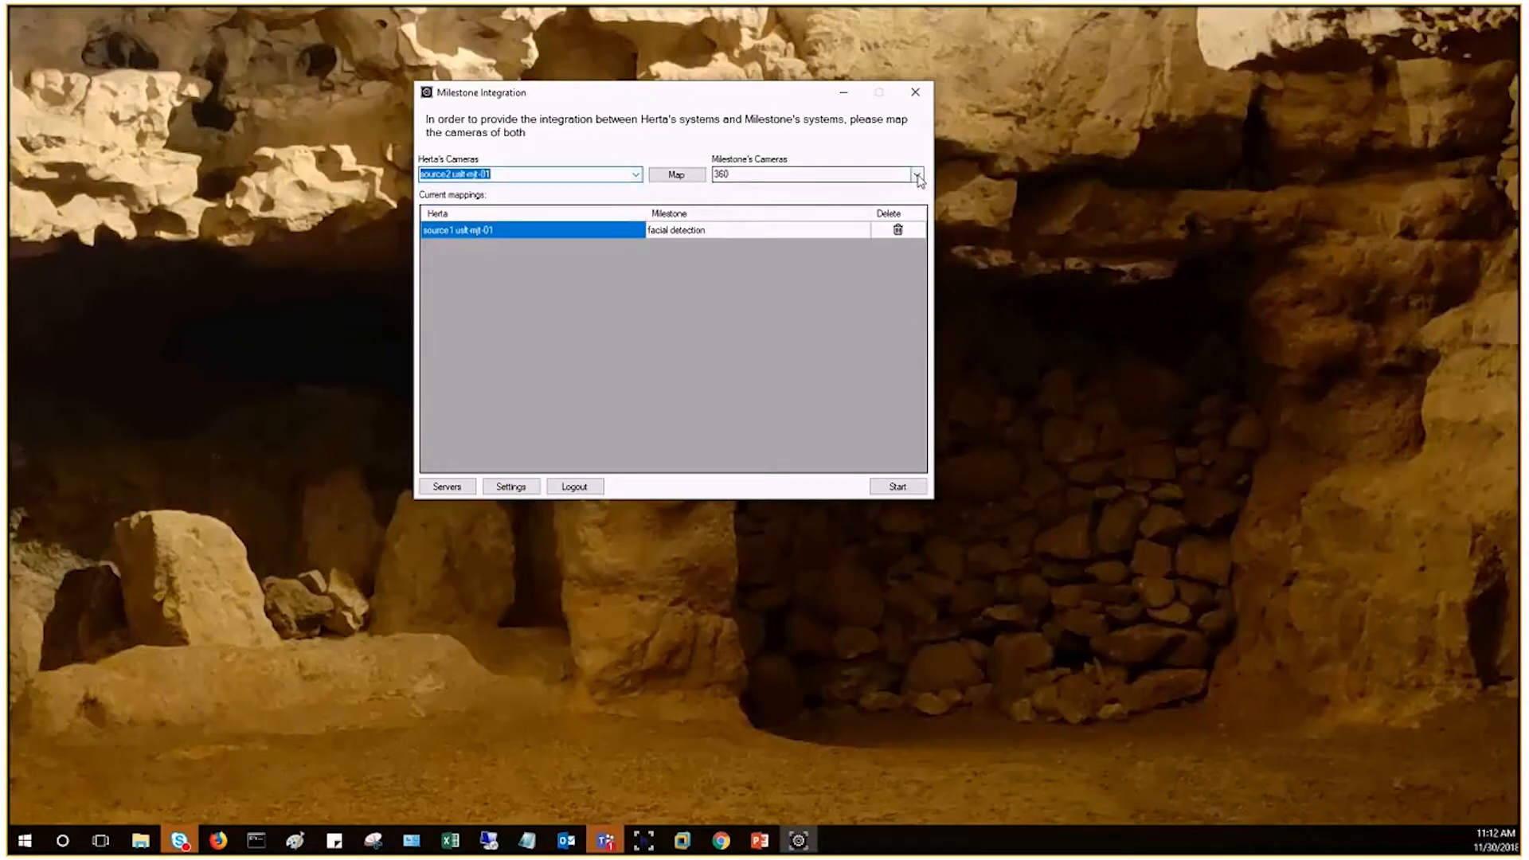
left_click(917, 174)
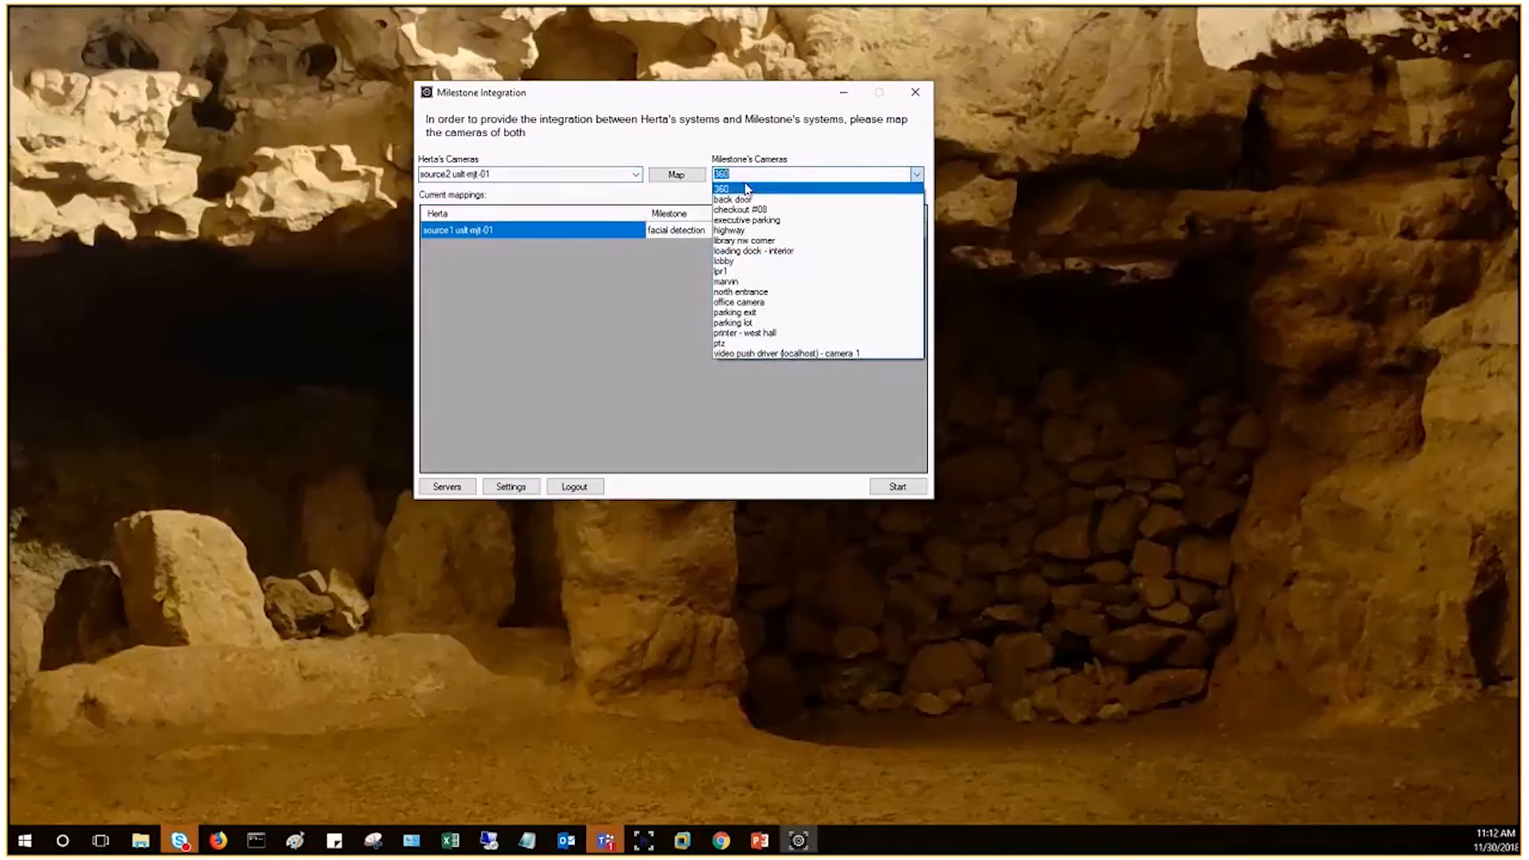
left_click(592, 277)
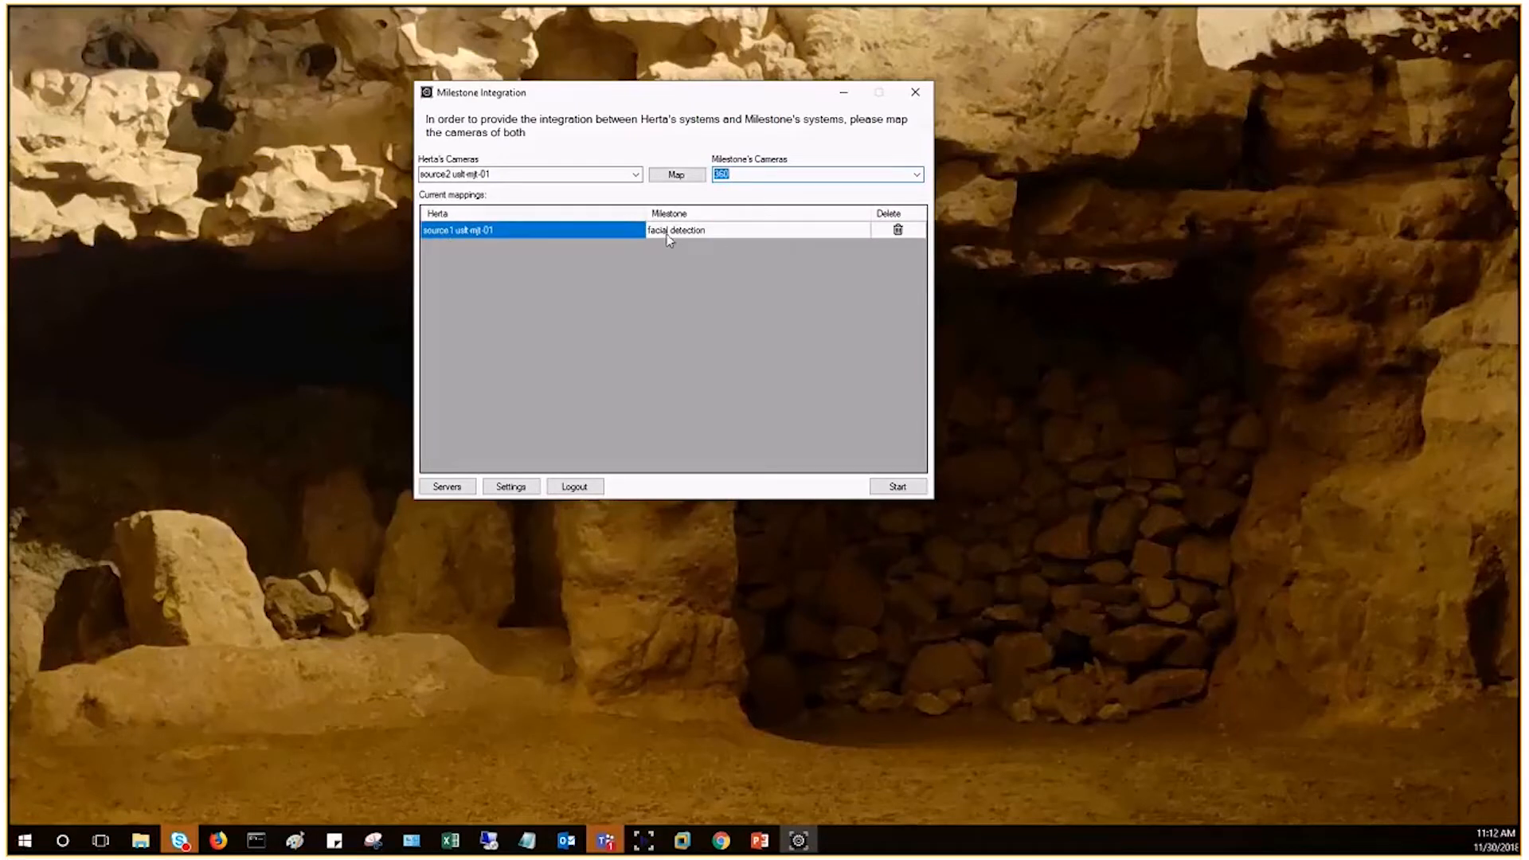
left_click(891, 487)
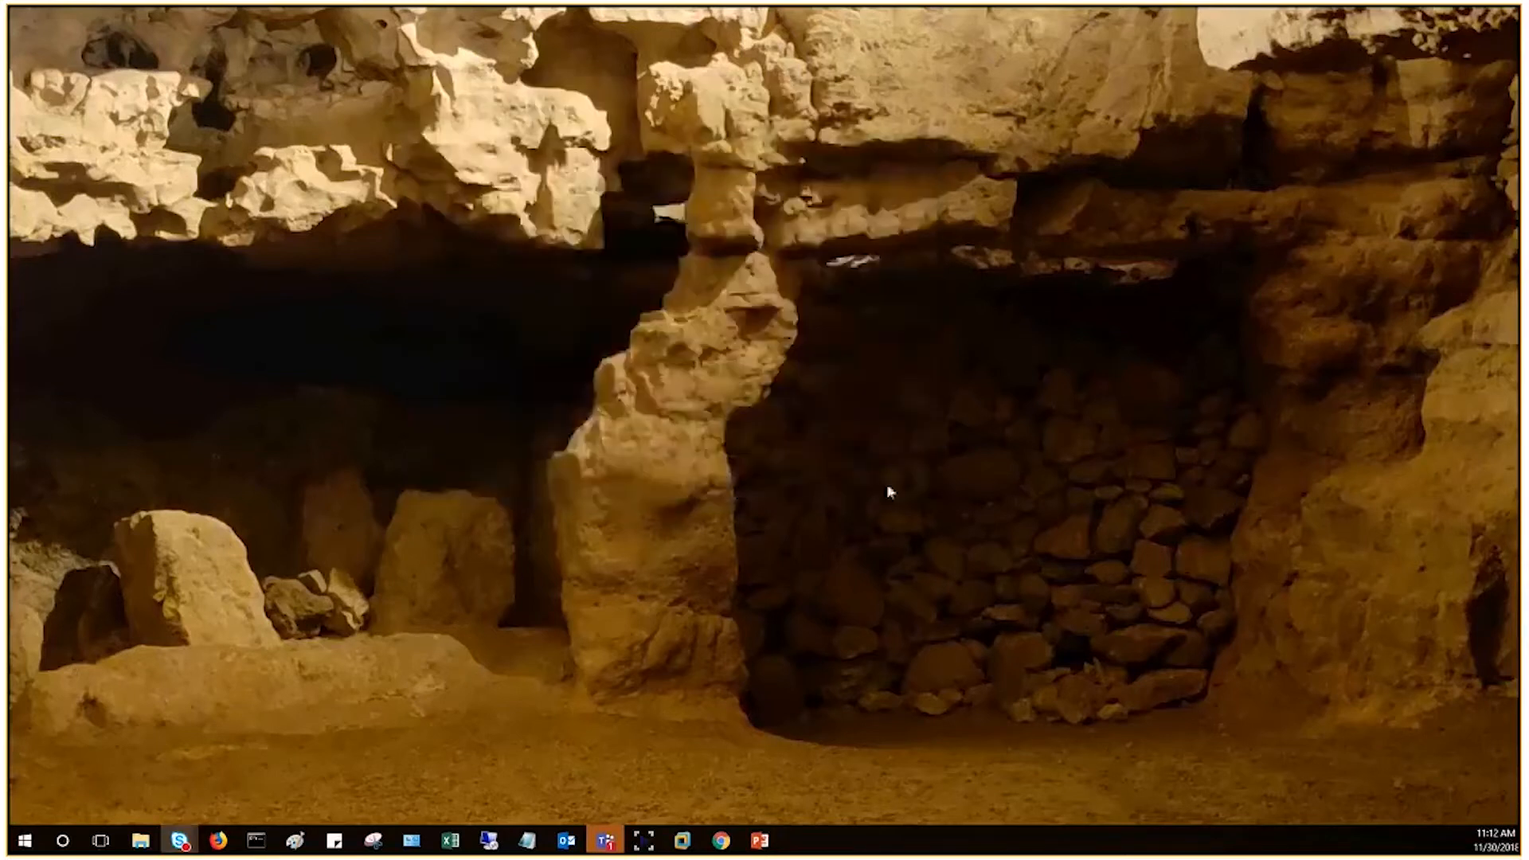
Step: Switch to XProtect Smart Client and play back the latest Herta facial detection events in the event list
mouse_move(683, 840)
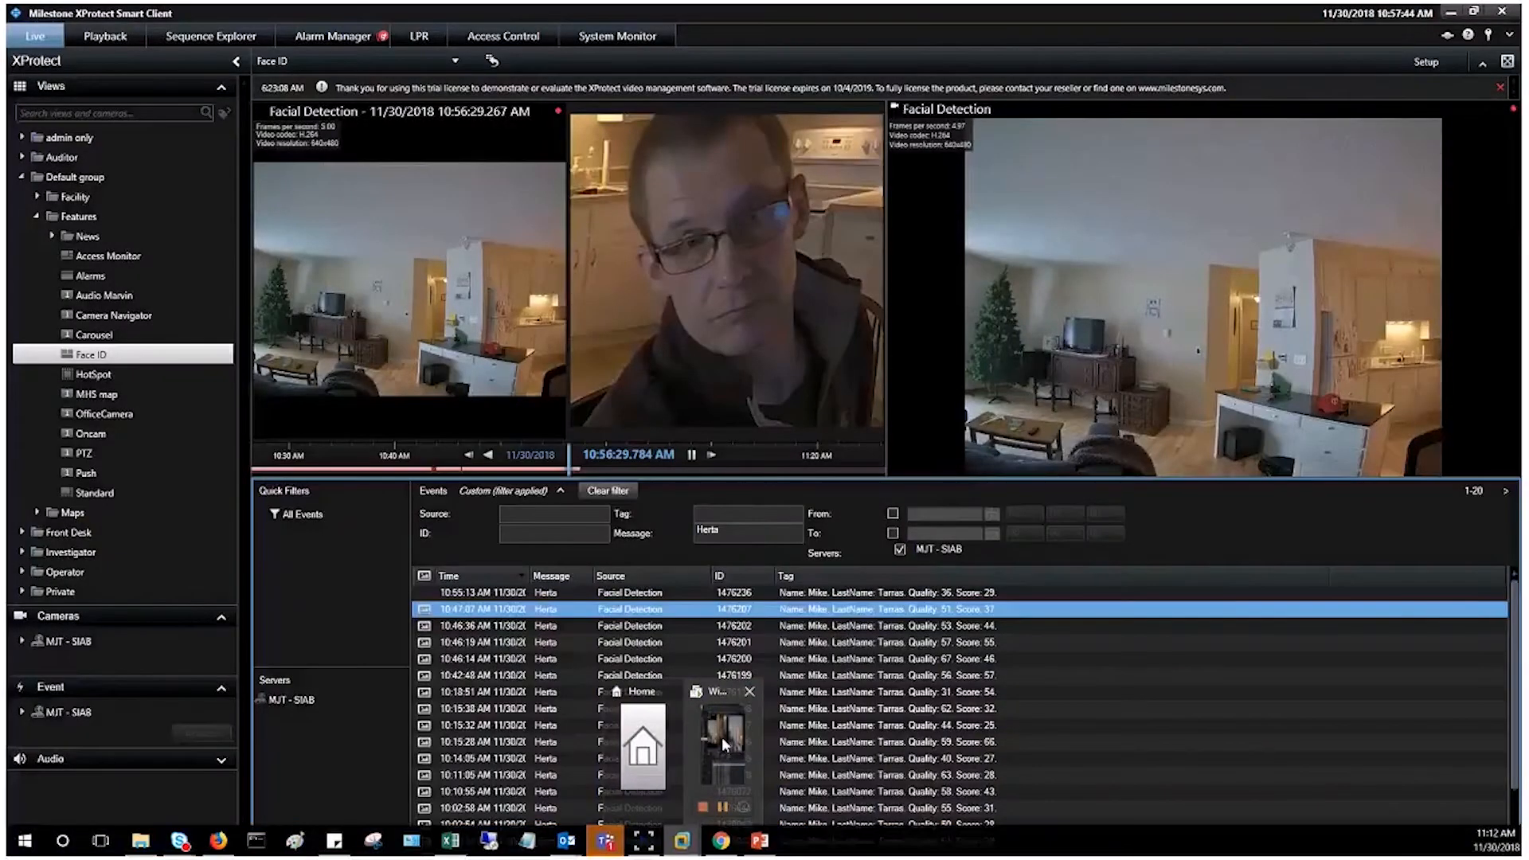
left_click(721, 738)
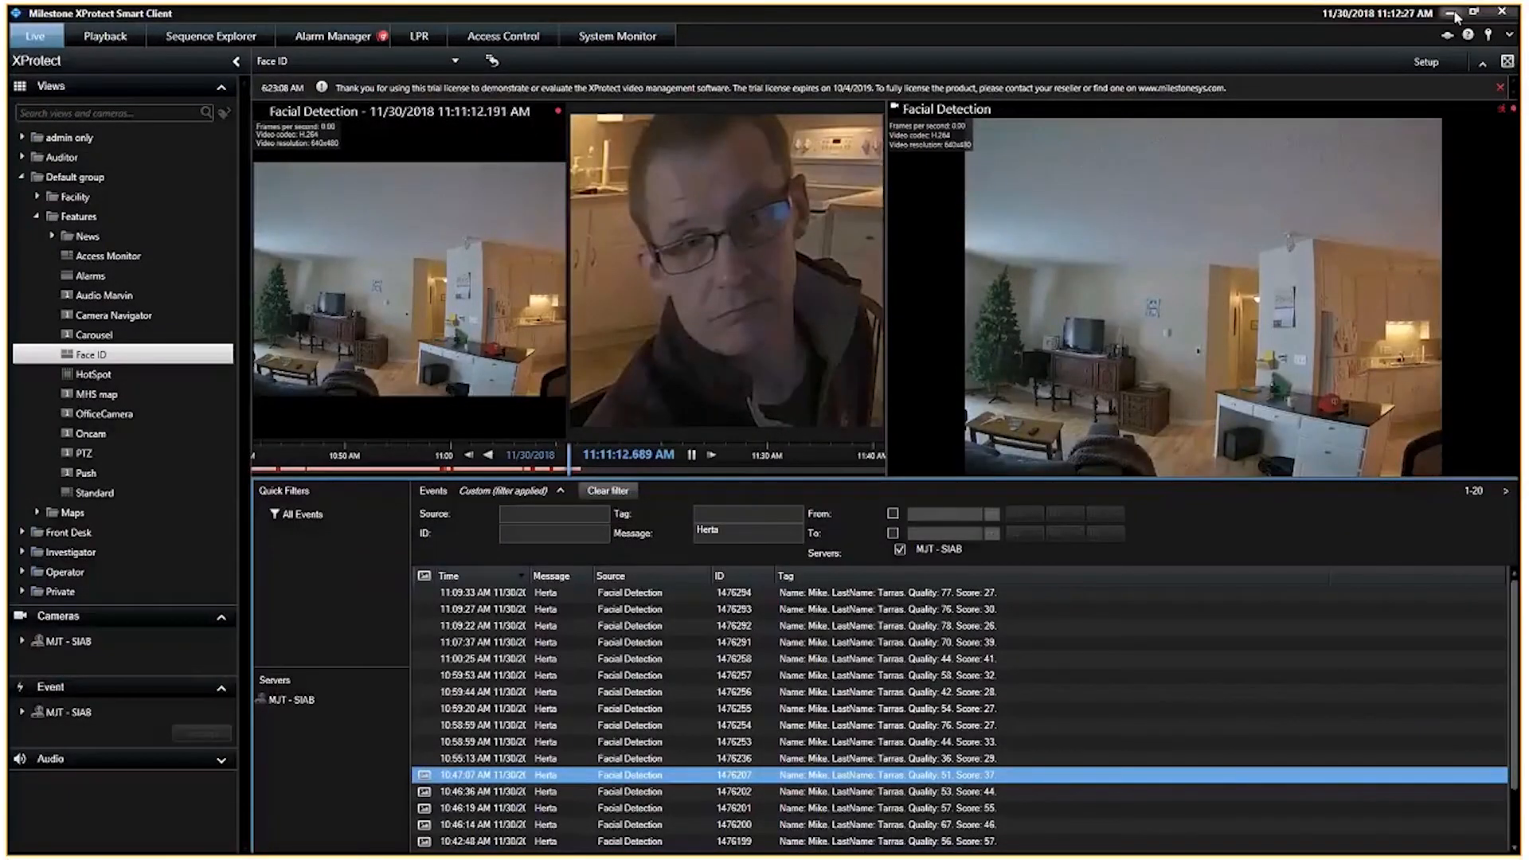
left_click(641, 594)
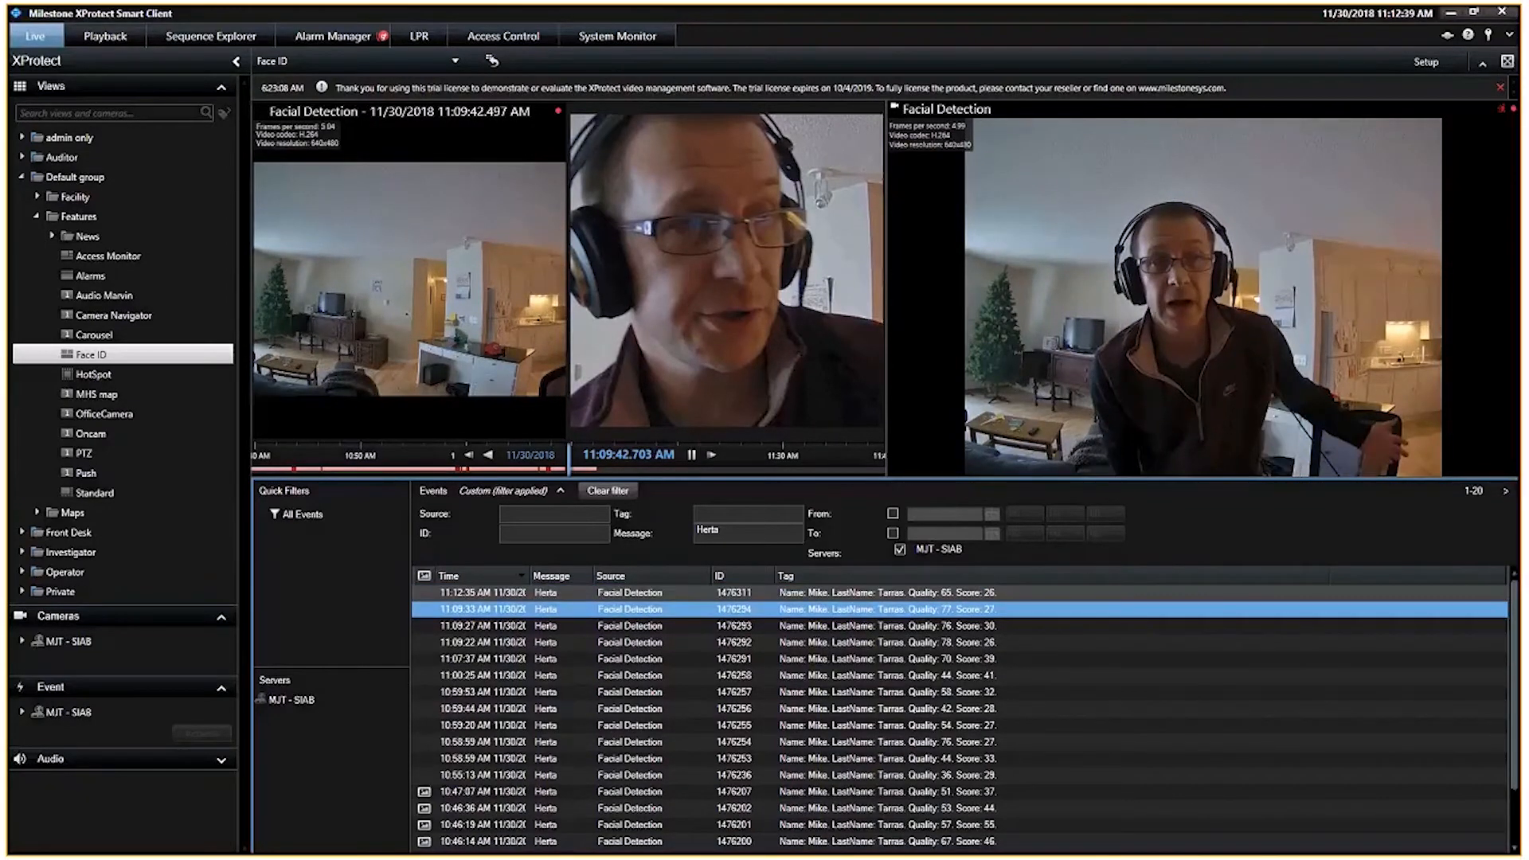
left_click(686, 596)
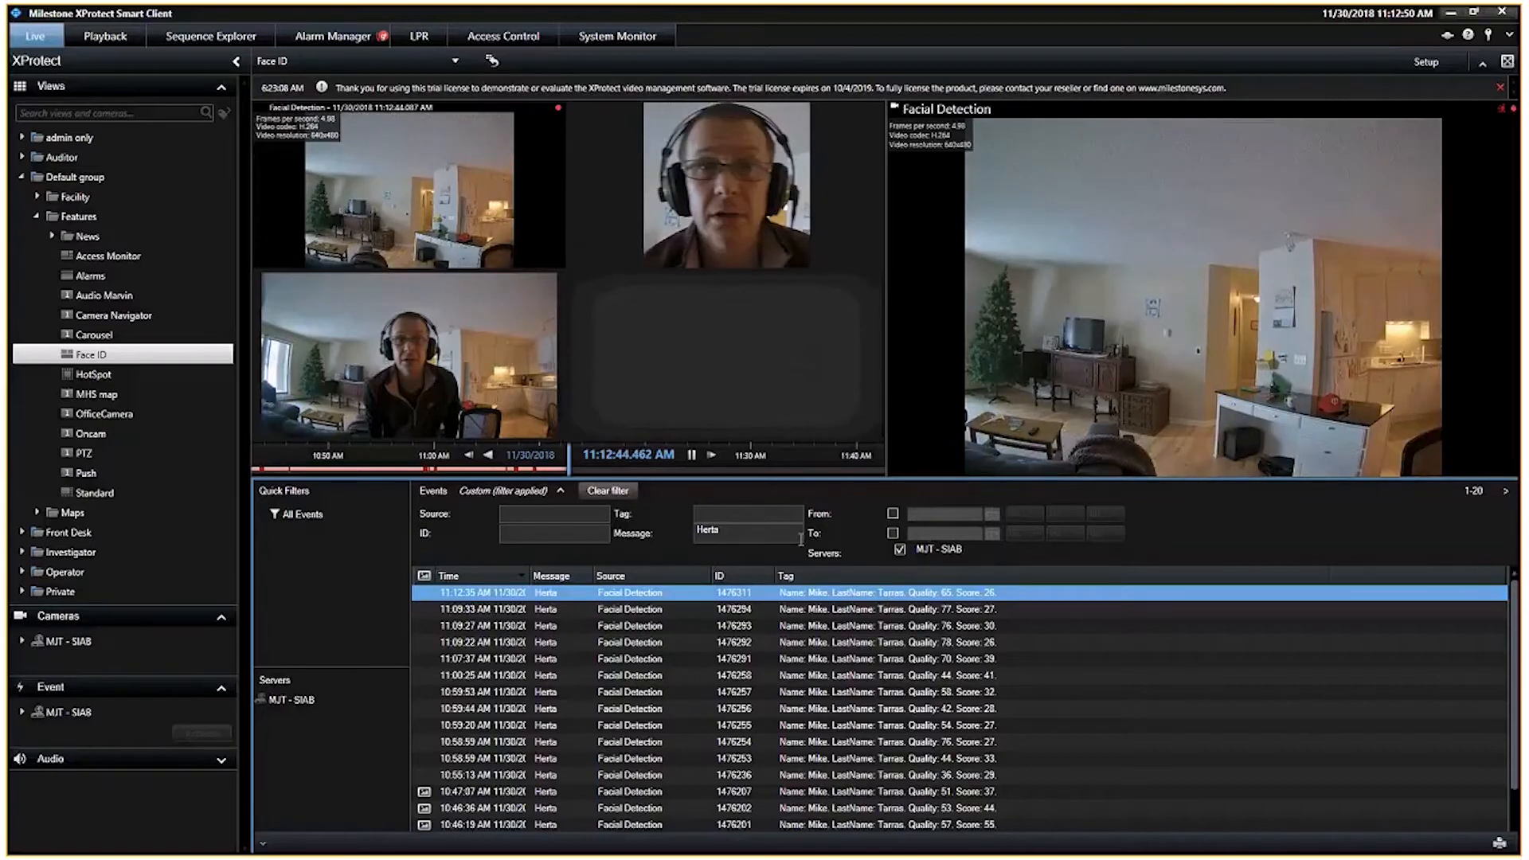
Step: Filter the event list by the tag mike instead of the Herta message and open the newest event
left_click_drag(801, 539, 696, 532)
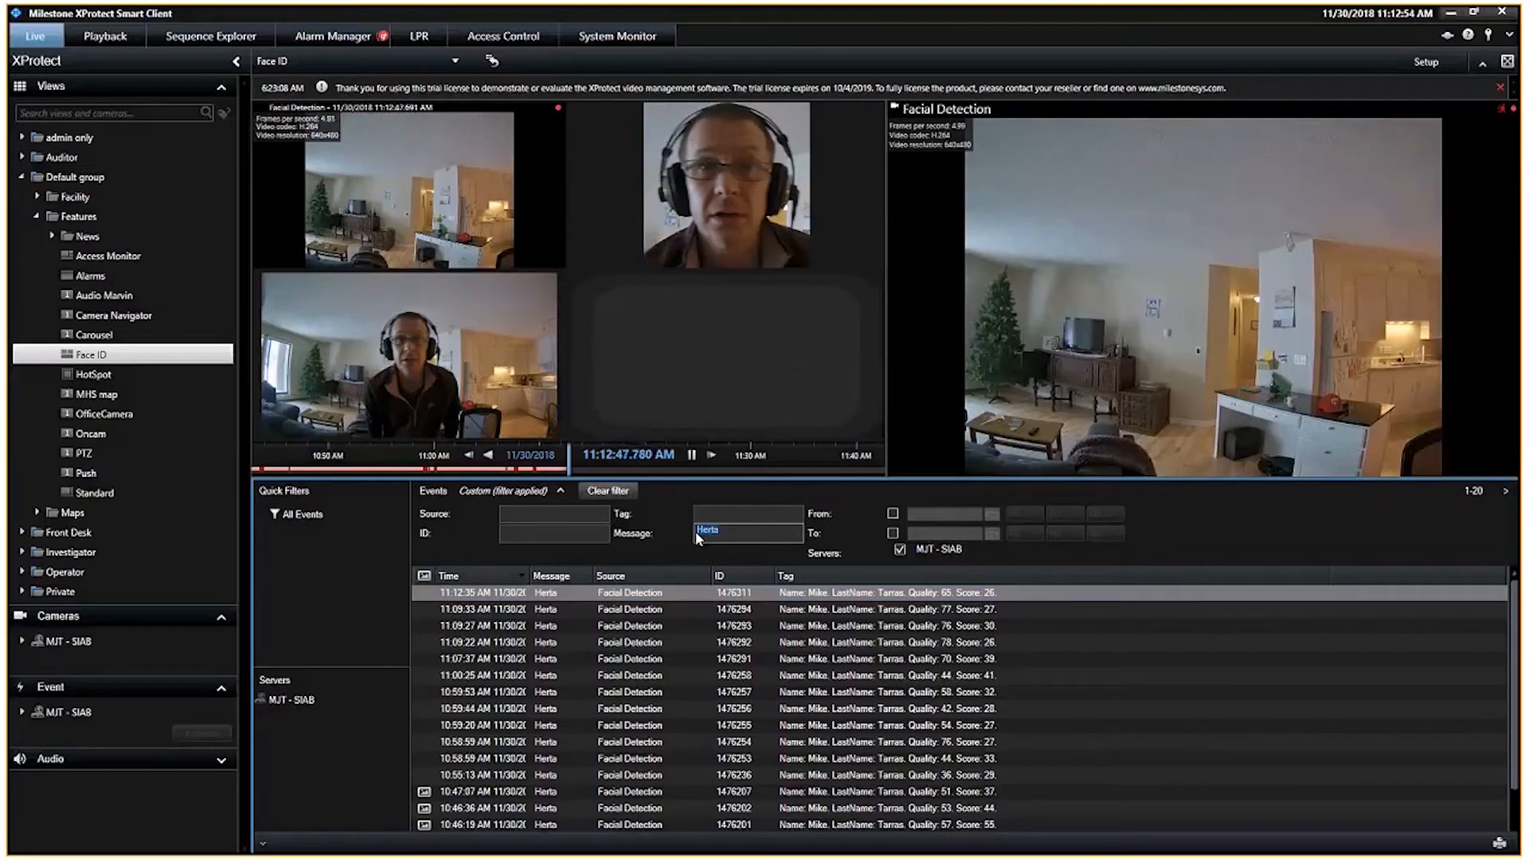
key("BackSpace")
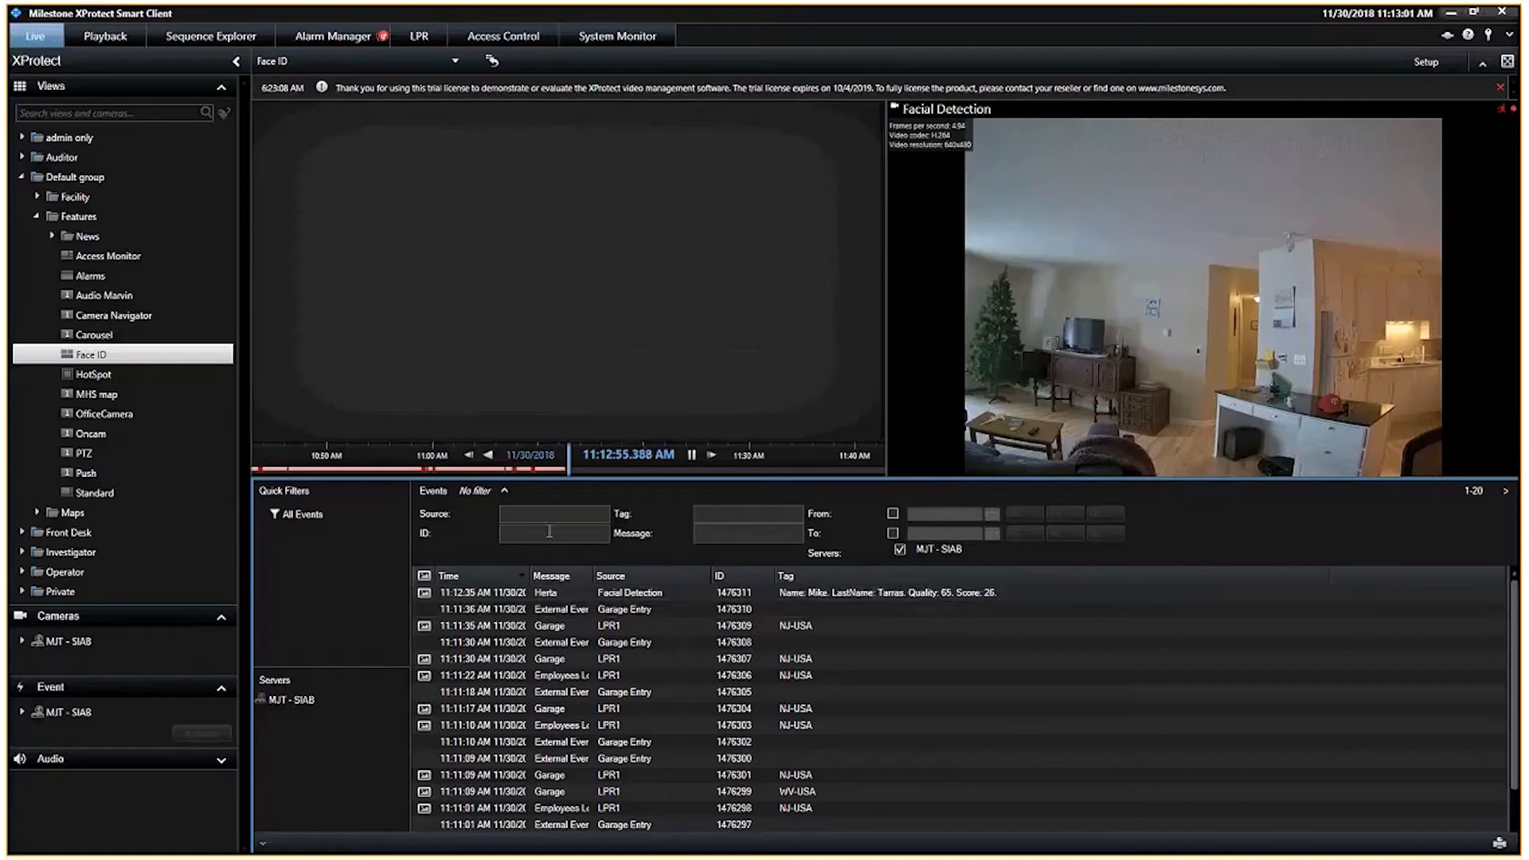
left_click(753, 516)
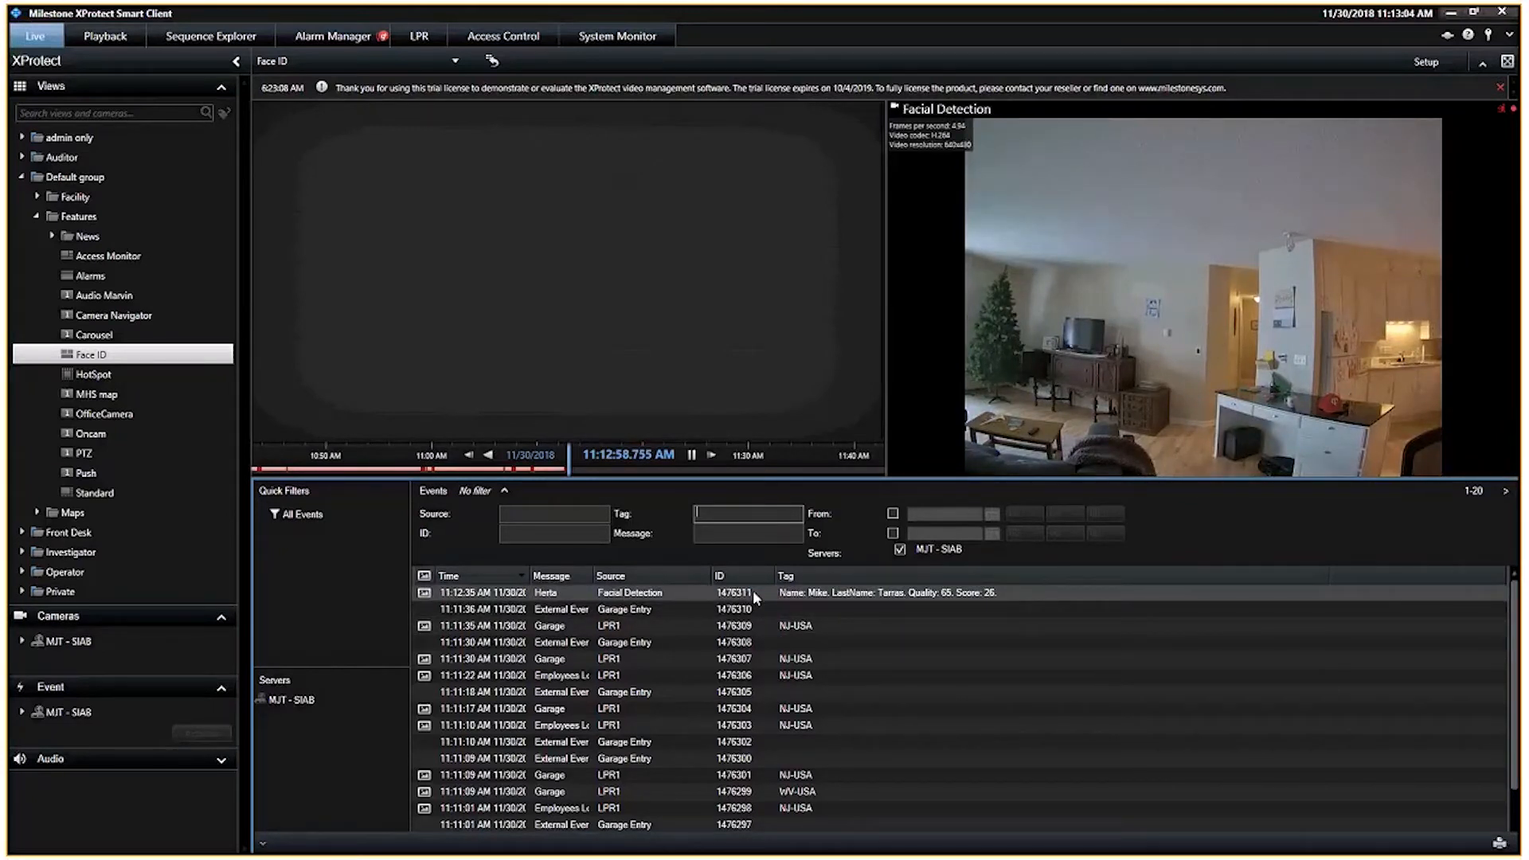
type("mike")
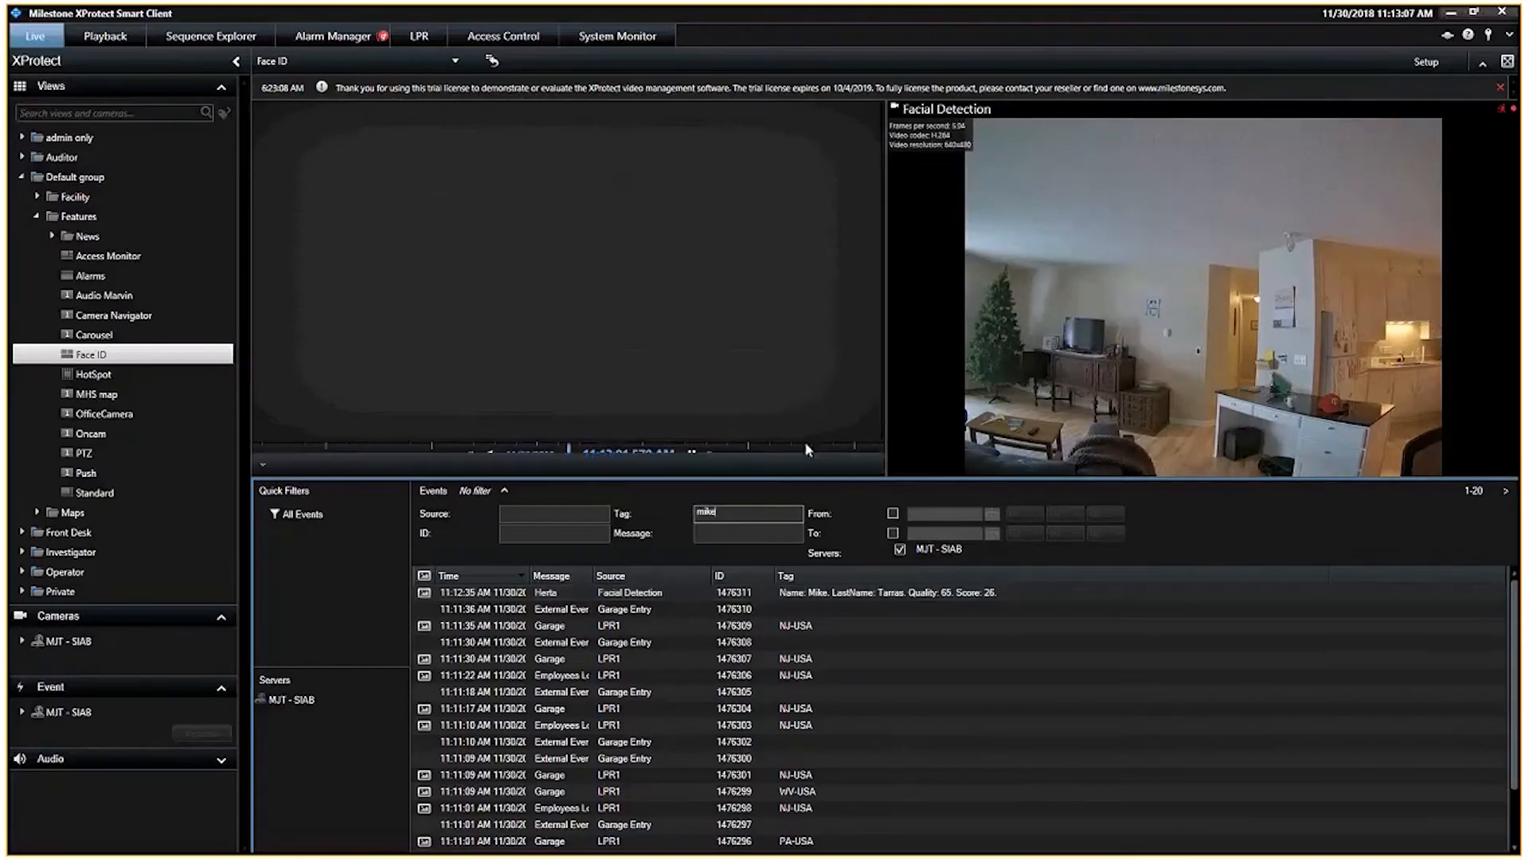
key("Return")
left_click(812, 596)
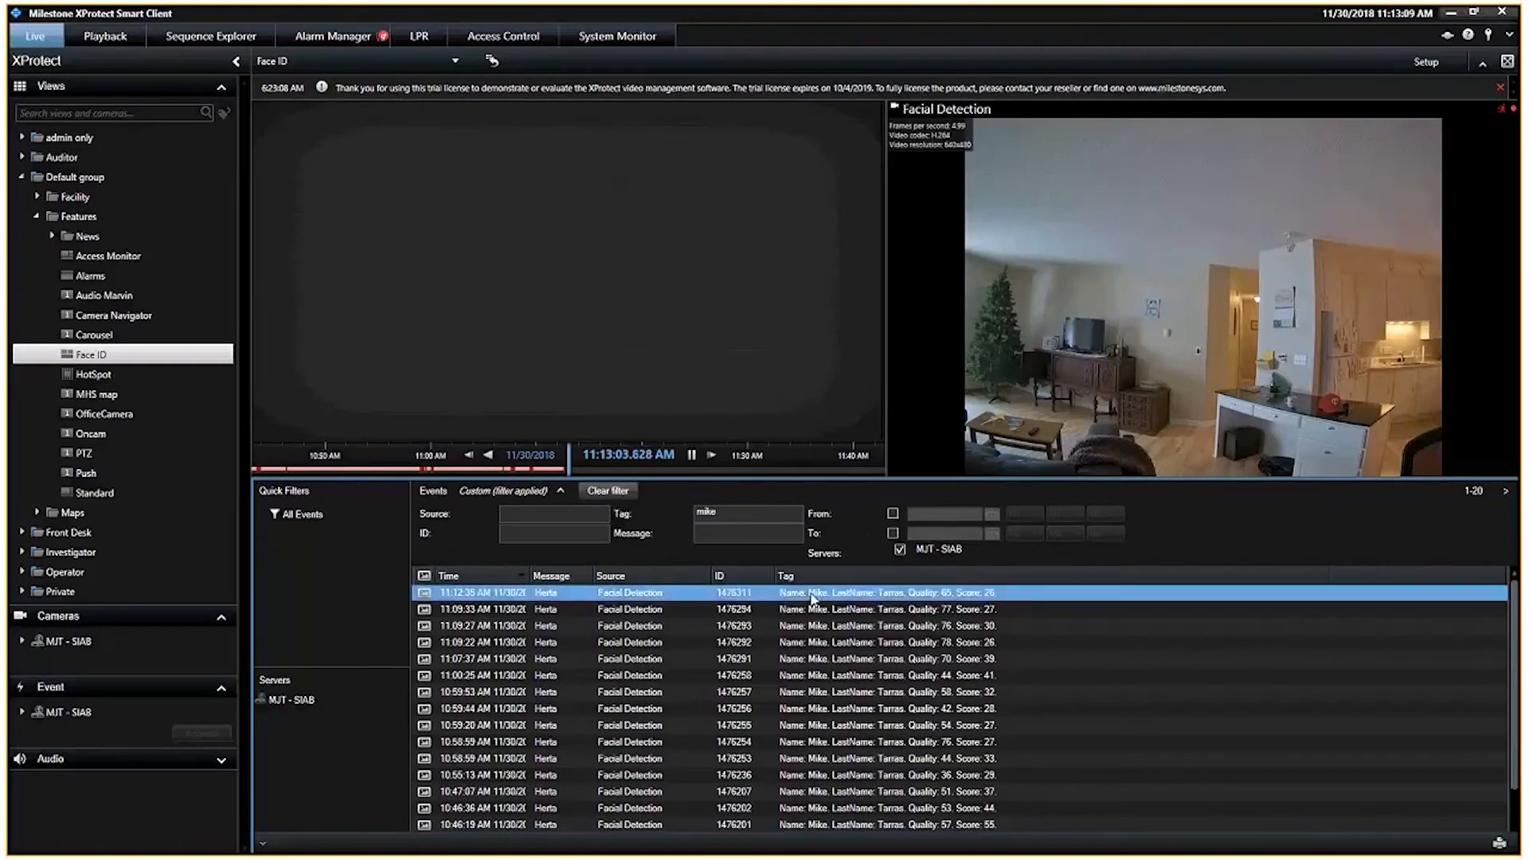
Step: Clear the tag filter and browse the other Herta facial detection events in the list
left_click_drag(719, 512, 684, 512)
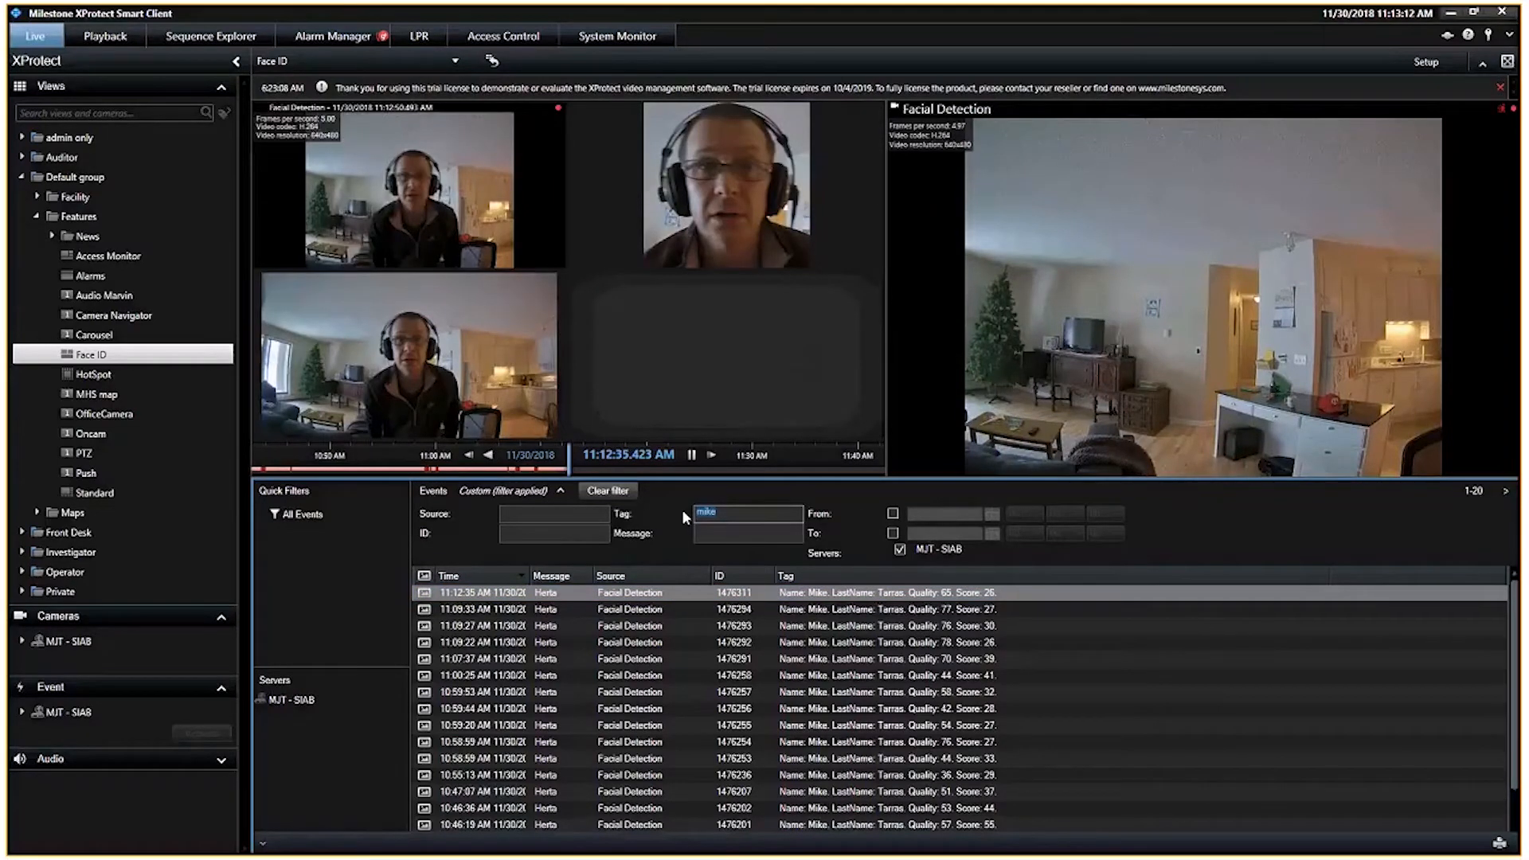
key("BackSpace")
left_click(741, 593)
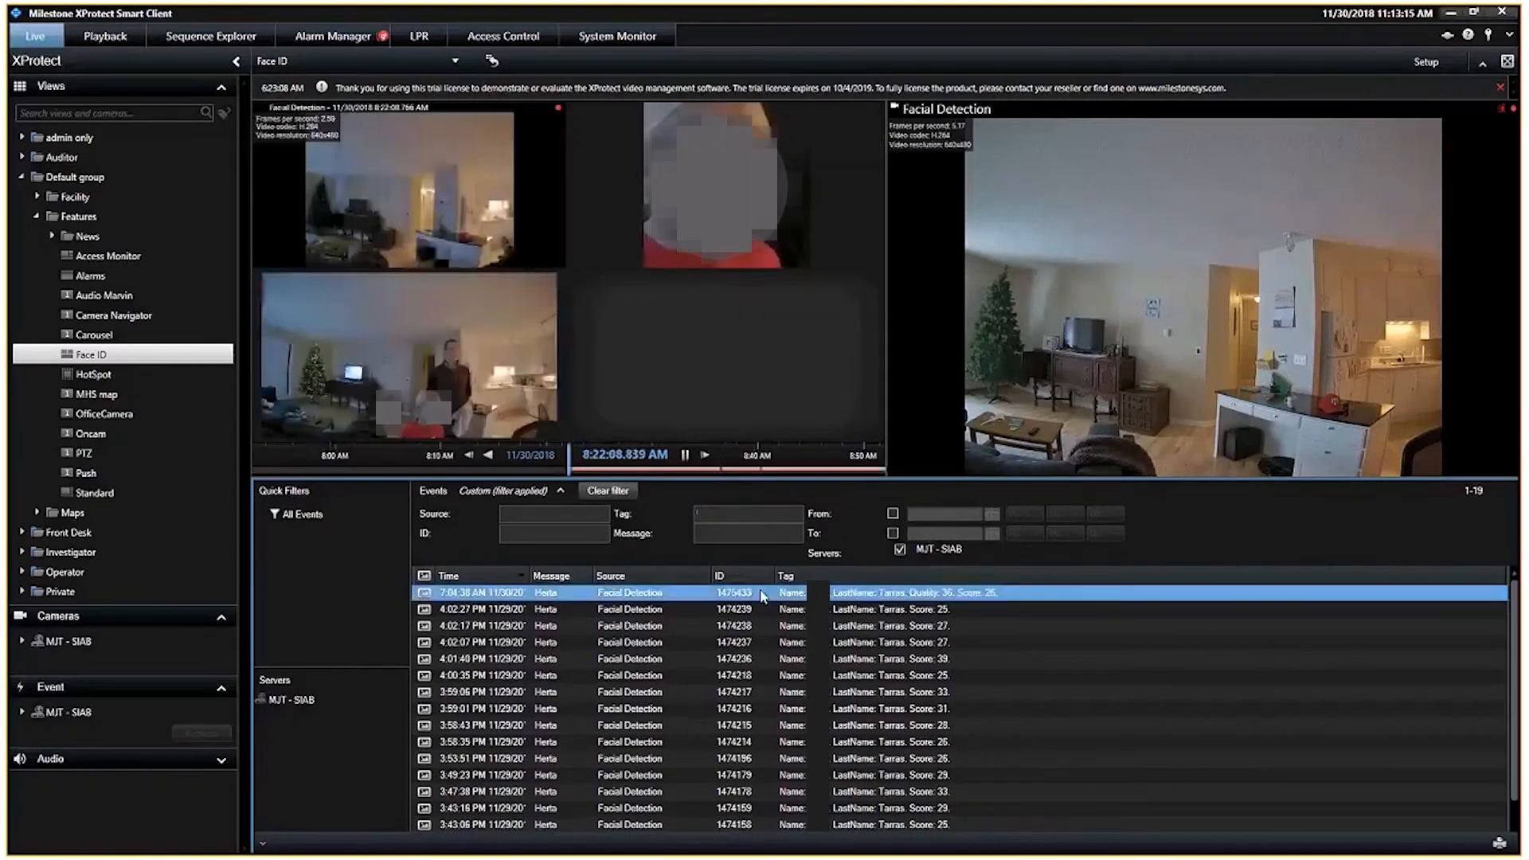
left_click(722, 515)
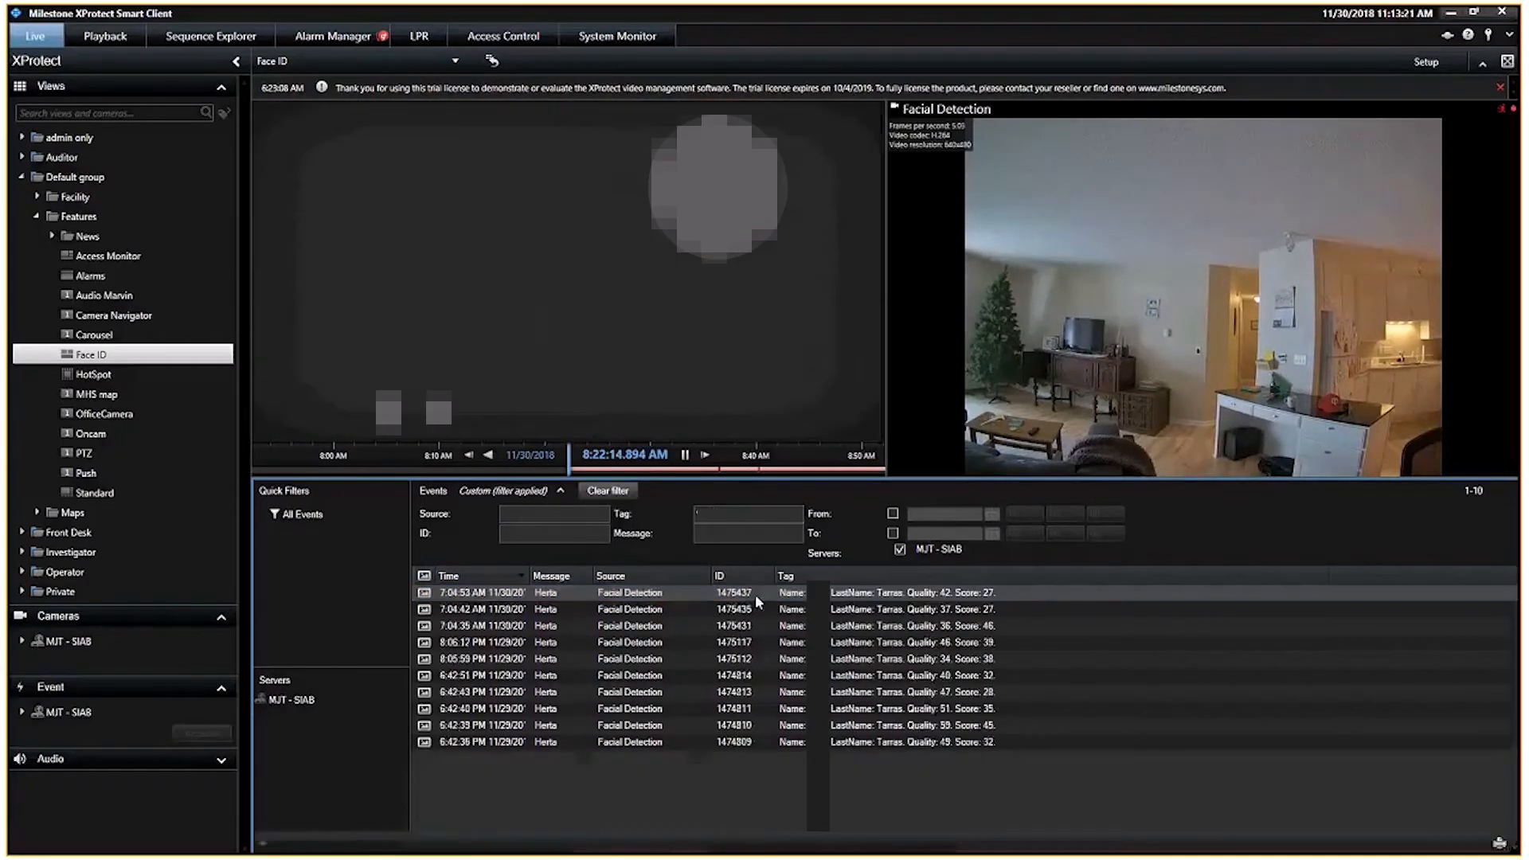
left_click(755, 594)
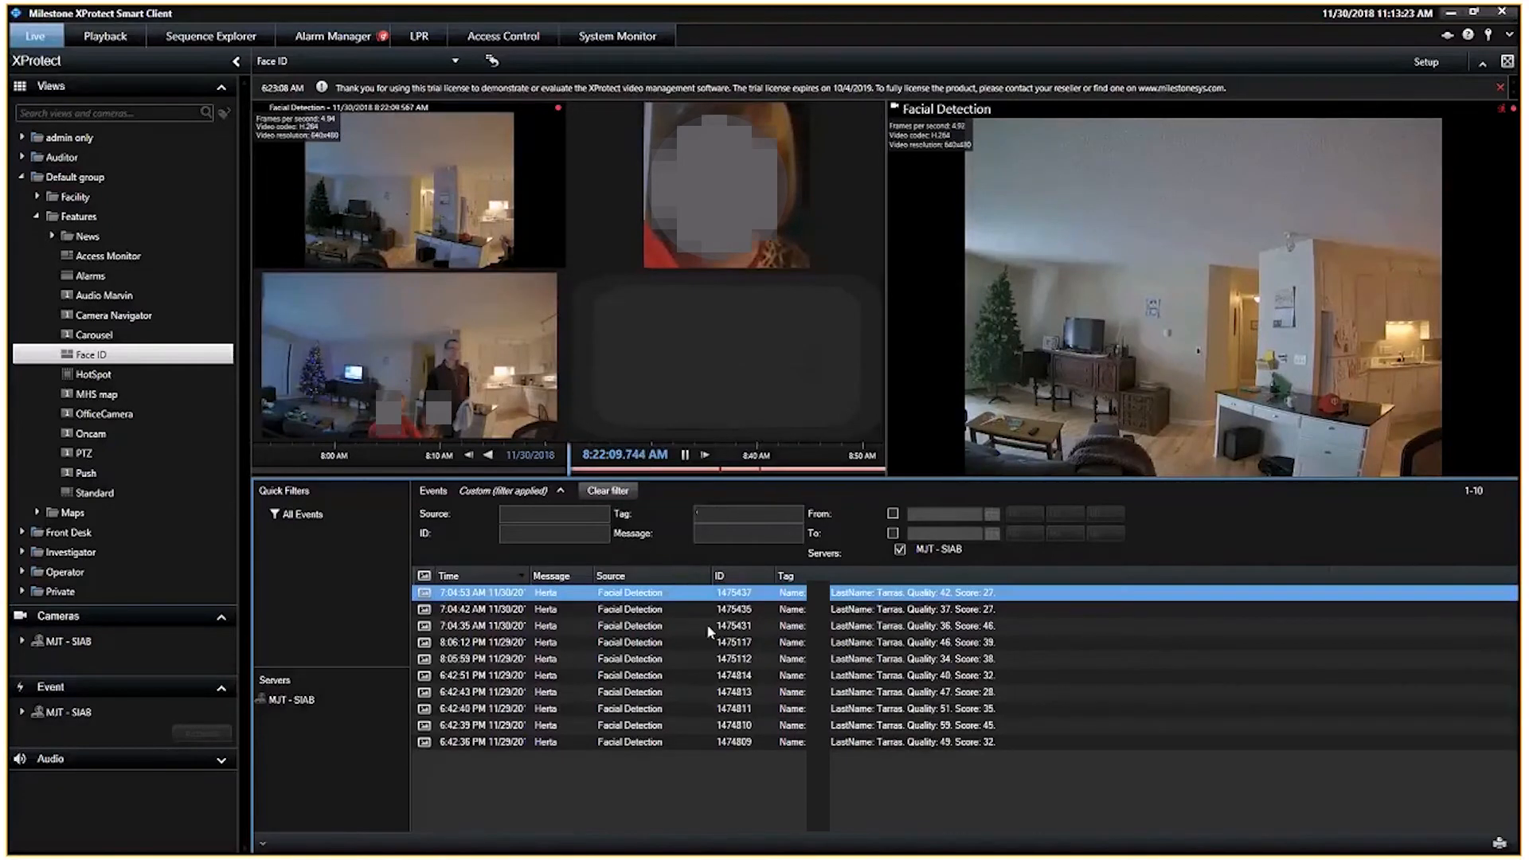
left_click_drag(723, 515, 680, 515)
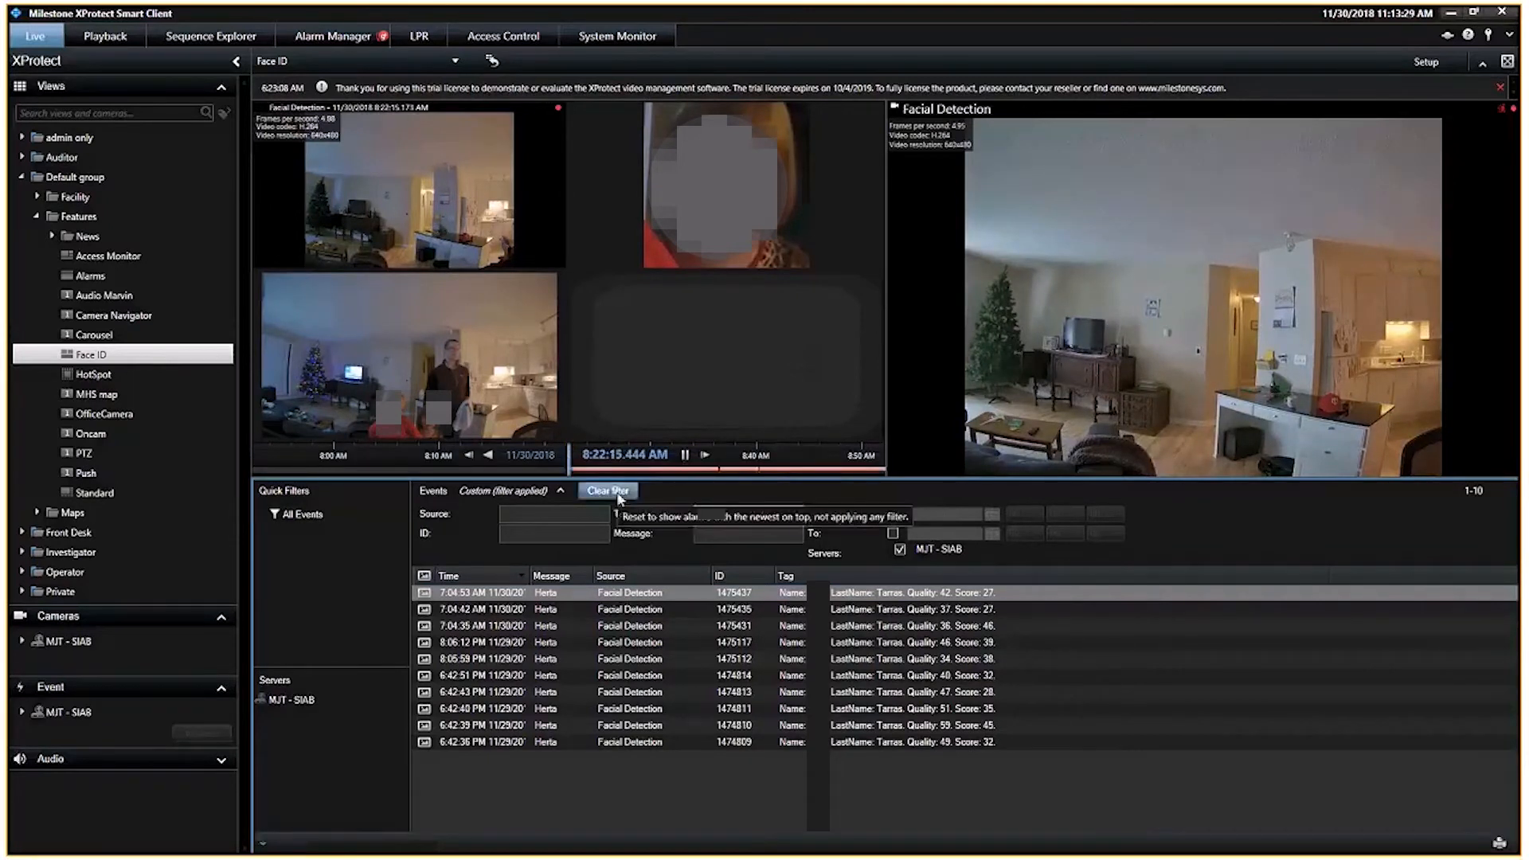
left_click(556, 517)
Step: Filter the events by the message Herta with an empty tag and open the newest detections
left_click(712, 532)
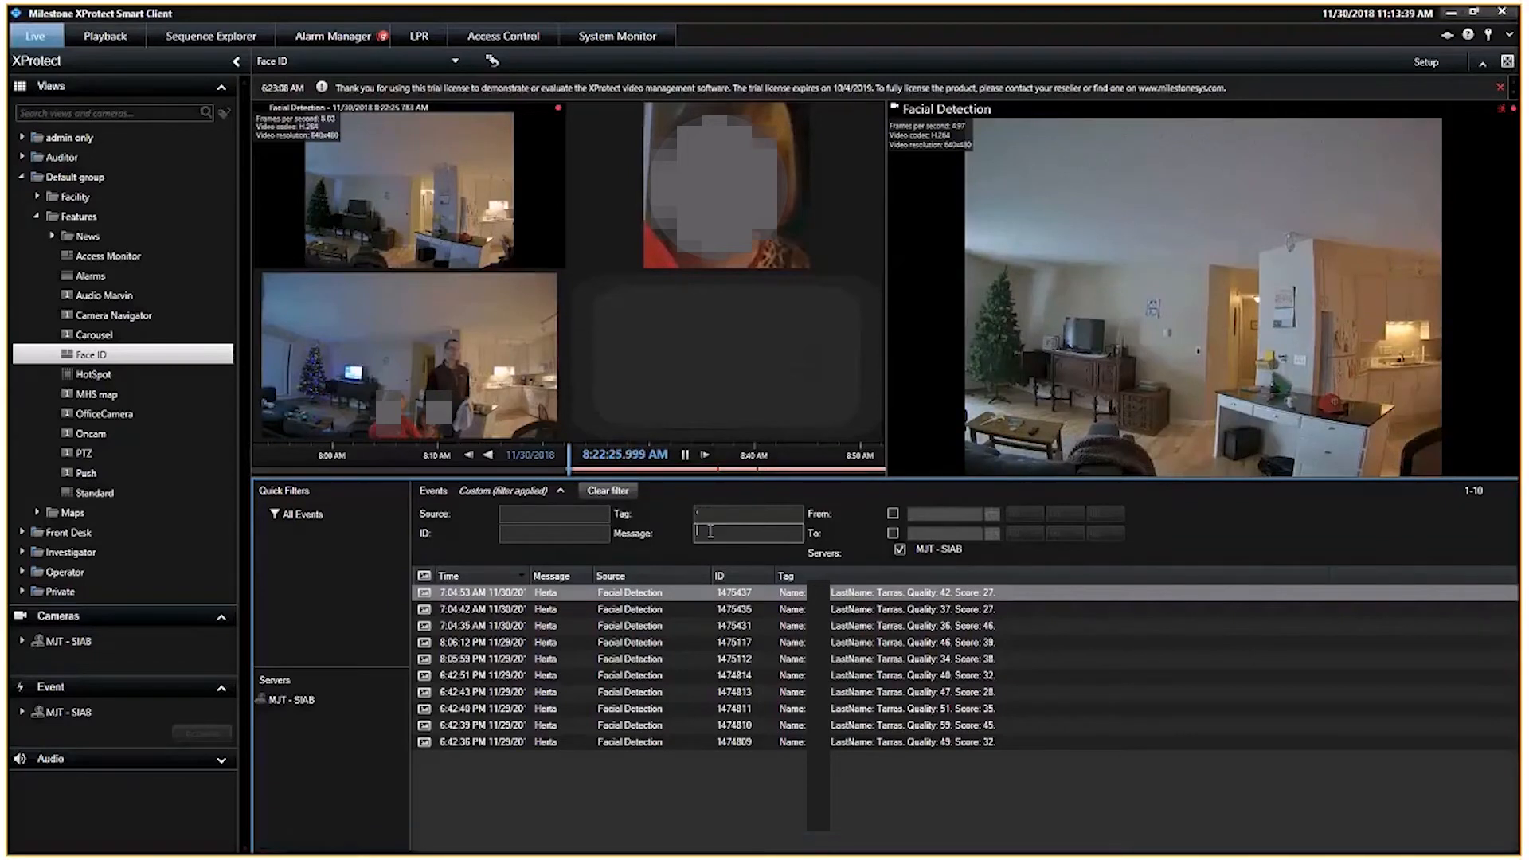
type("Hera")
type("a")
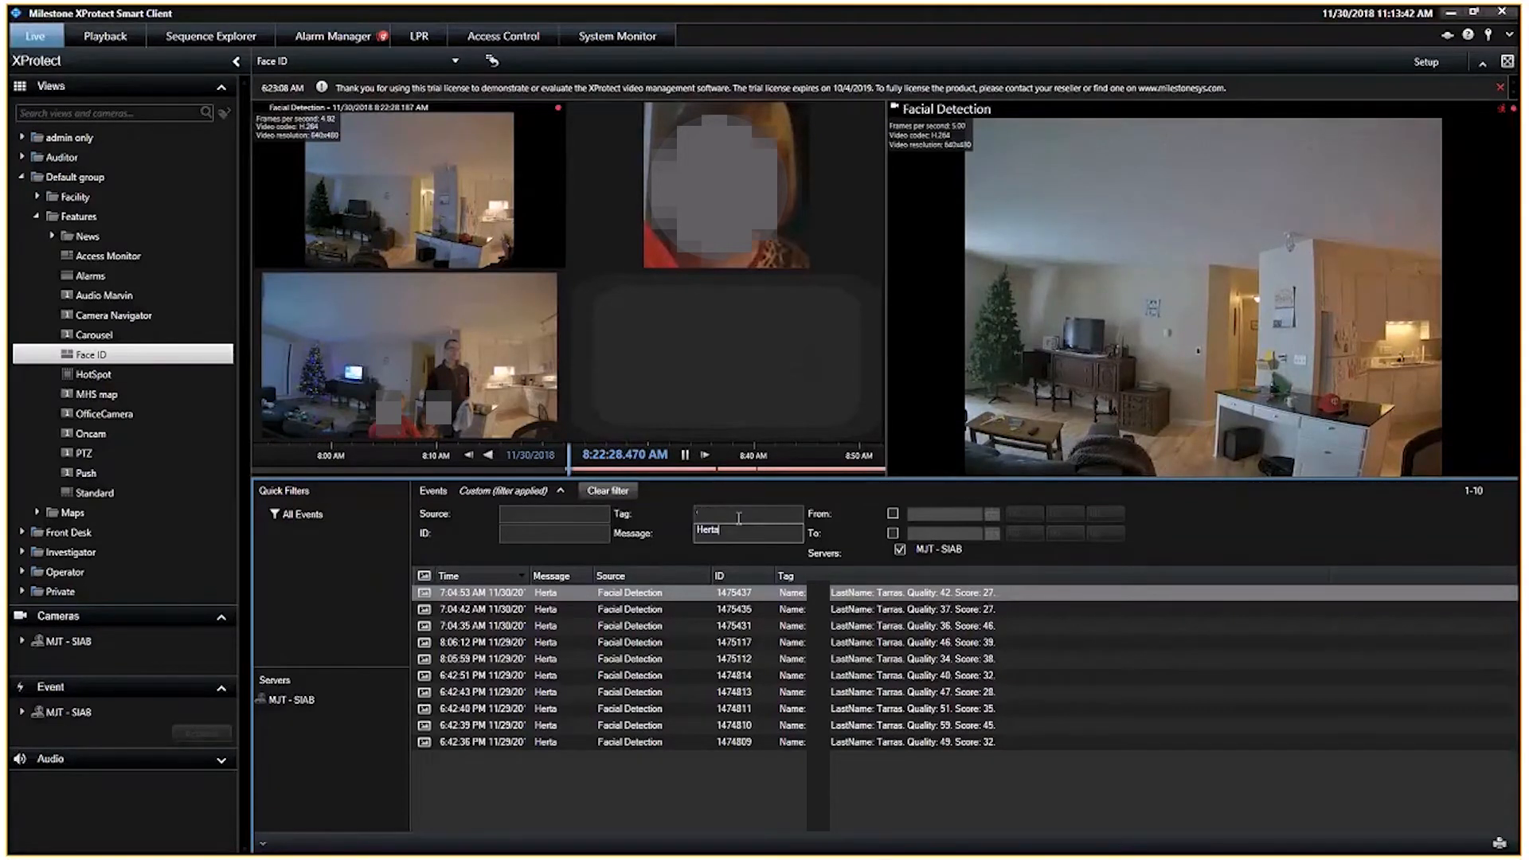
left_click_drag(739, 518, 663, 510)
key("BackSpace")
left_click(677, 593)
left_click(648, 610)
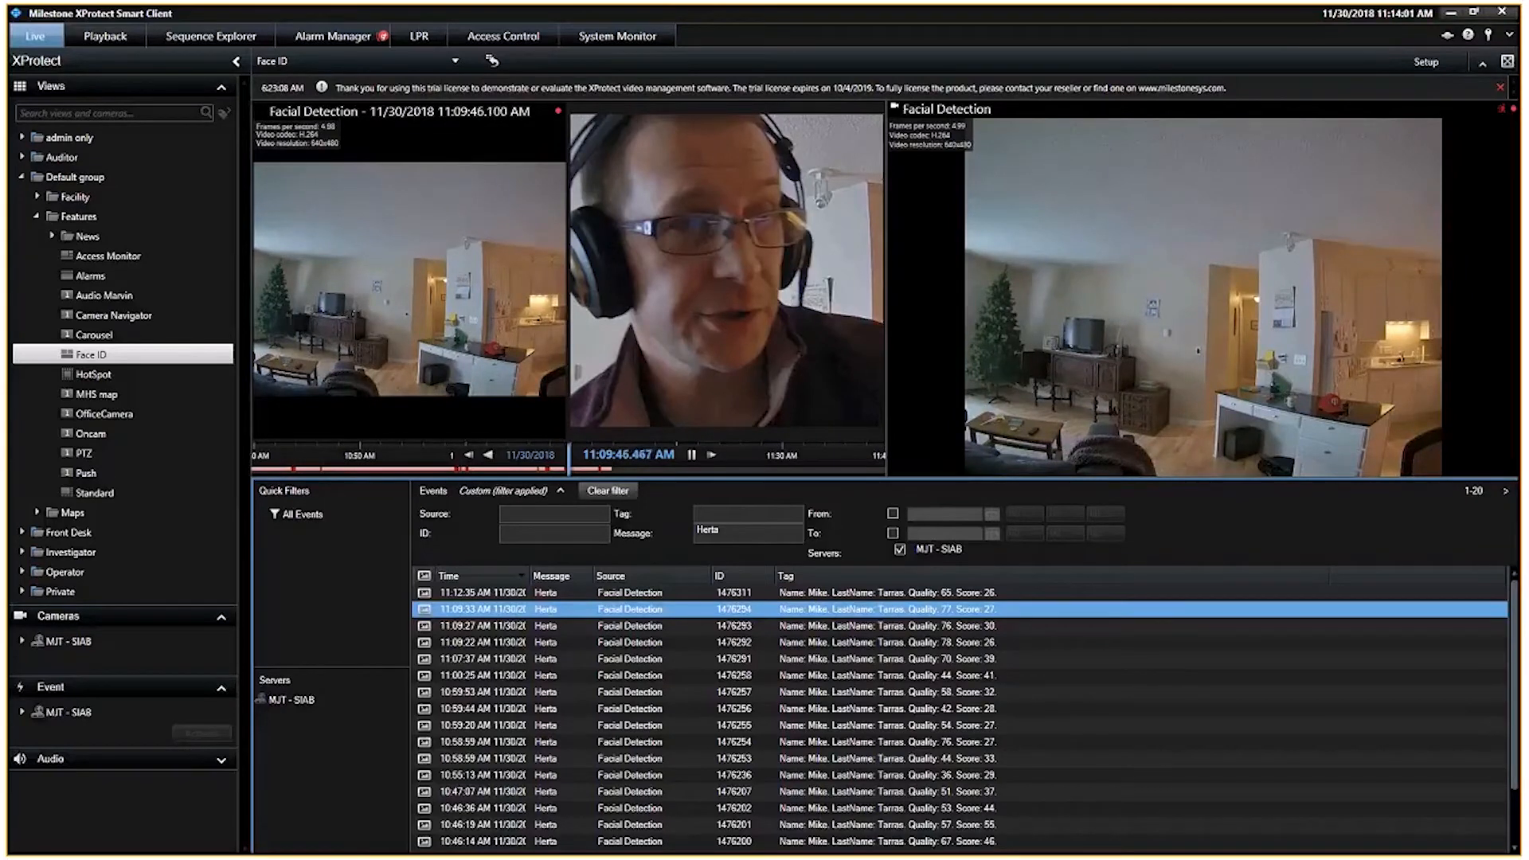
Step: Switch to PowerPoint and start the slide show from the beginning
key("alt+Tab")
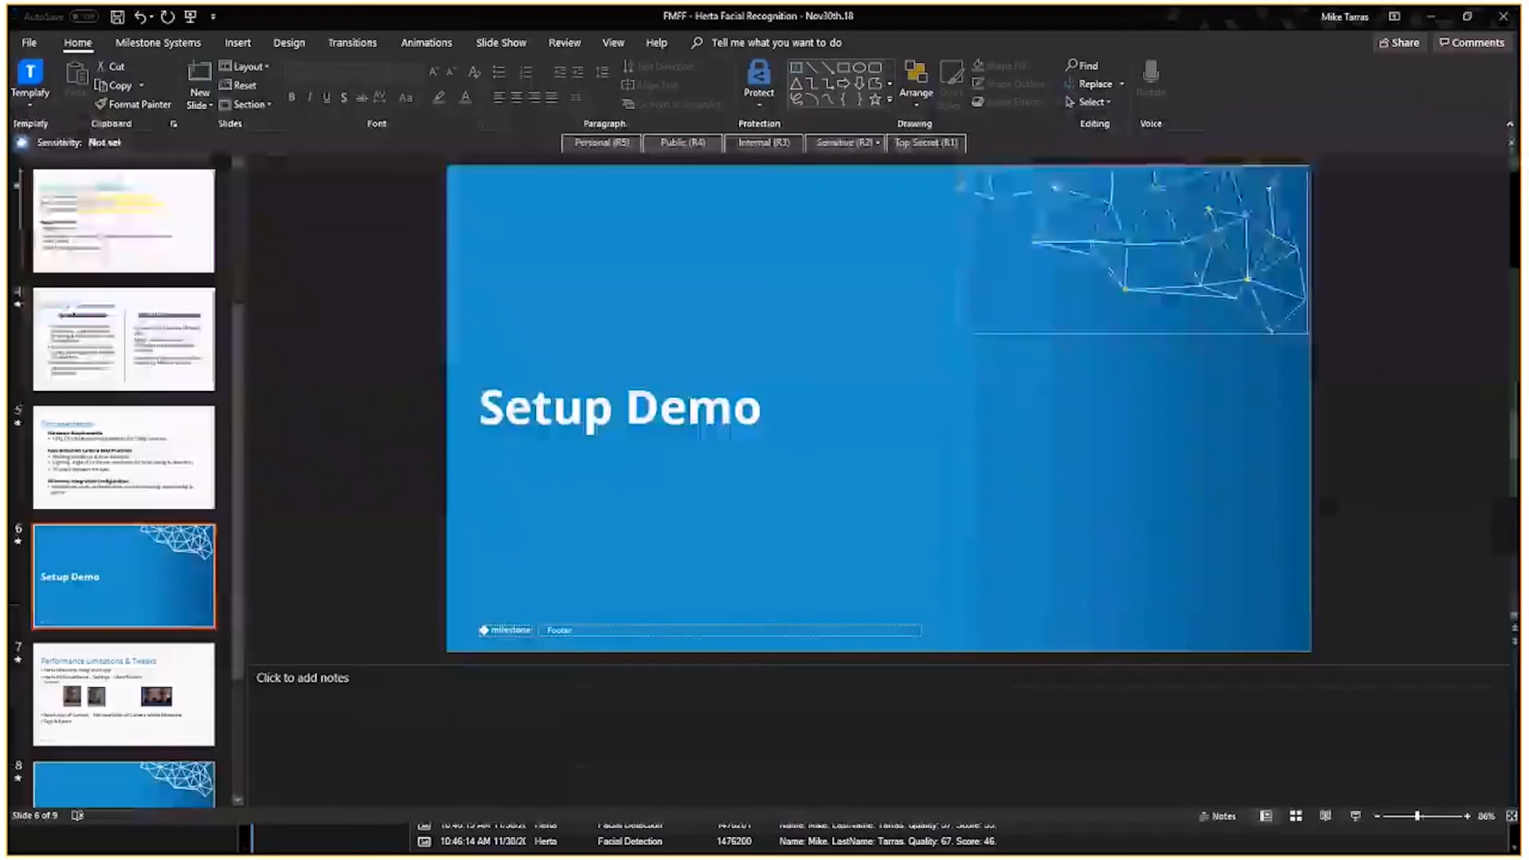
left_click(189, 16)
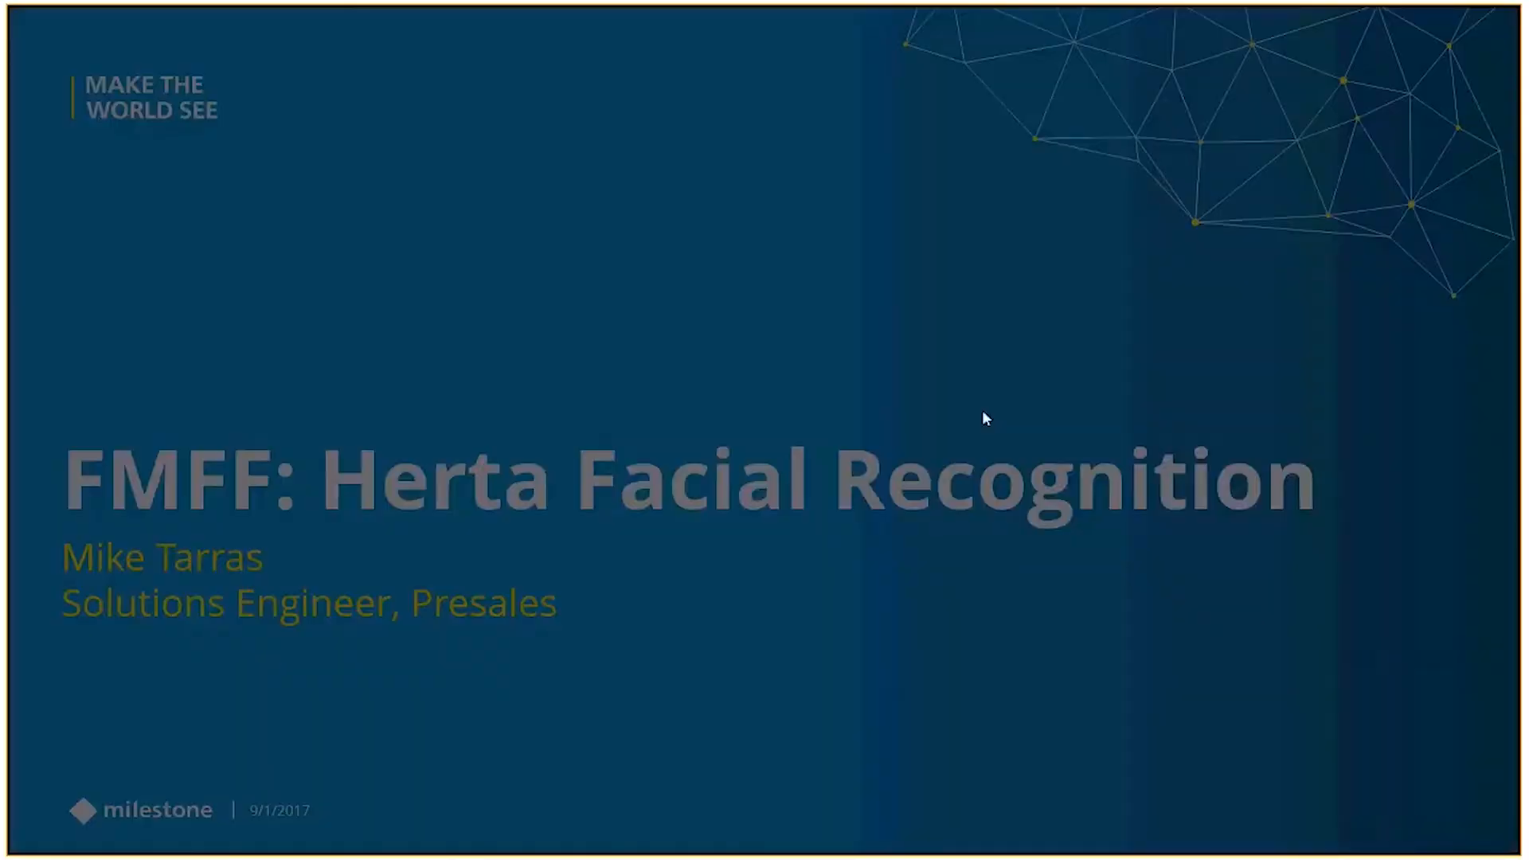
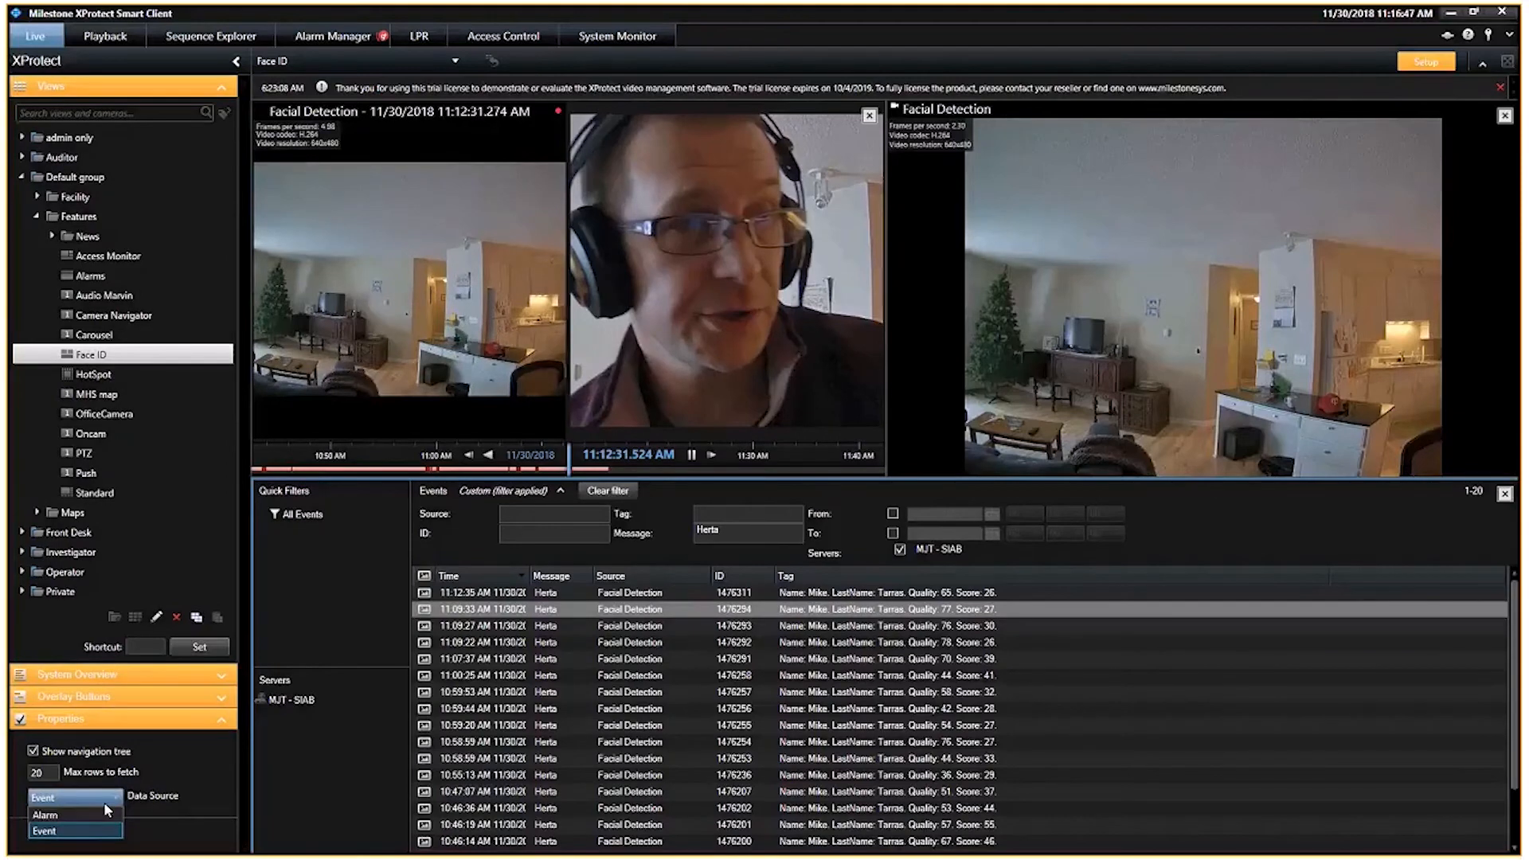
Step: Switch the list's data source to Alarm and back to Event, then open the newest Herta facial detection event
left_click(105, 811)
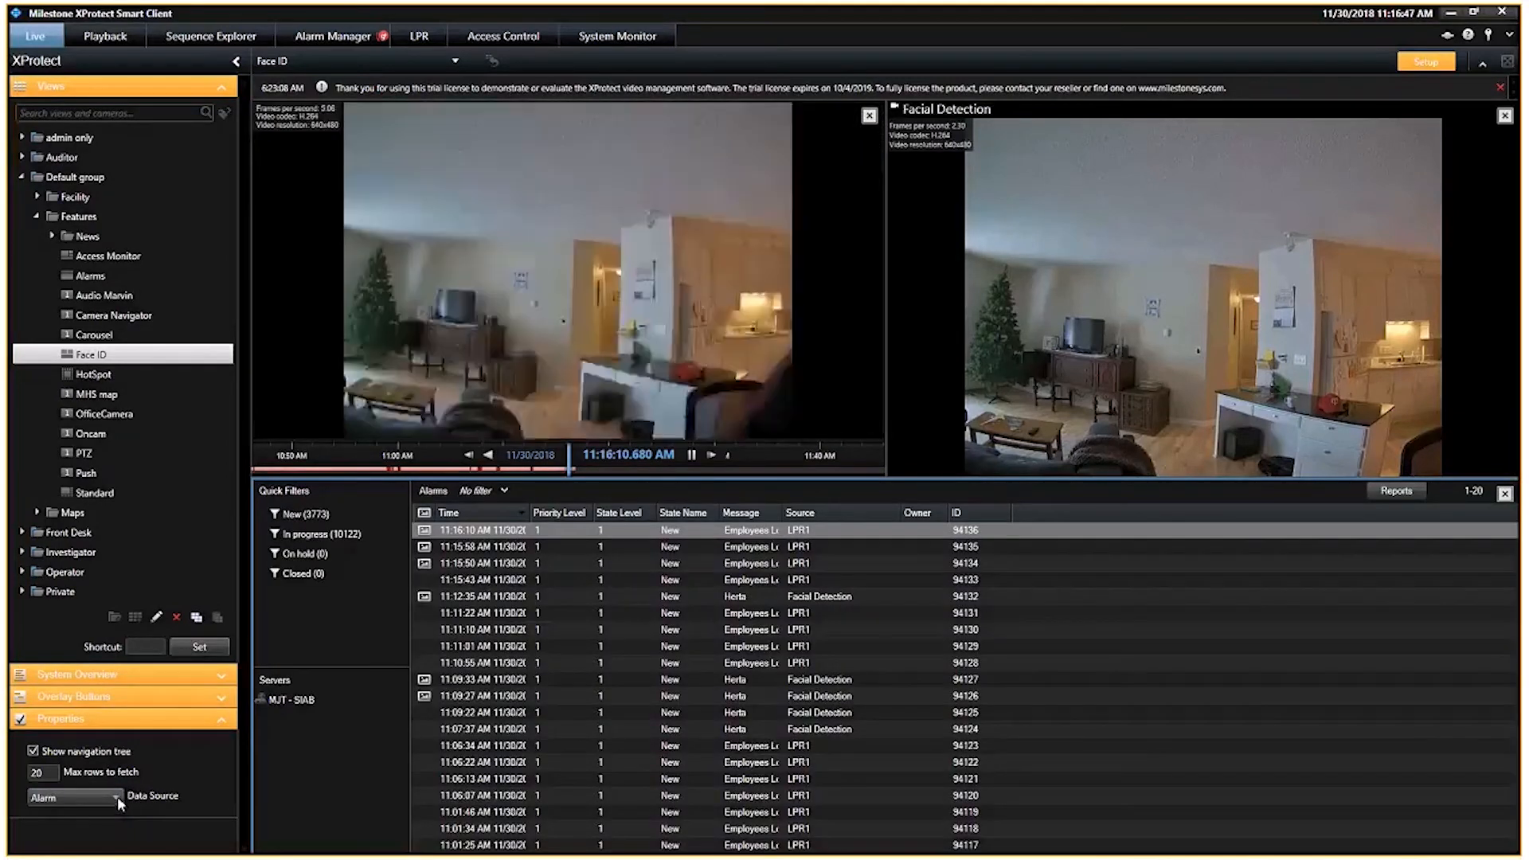
left_click(117, 796)
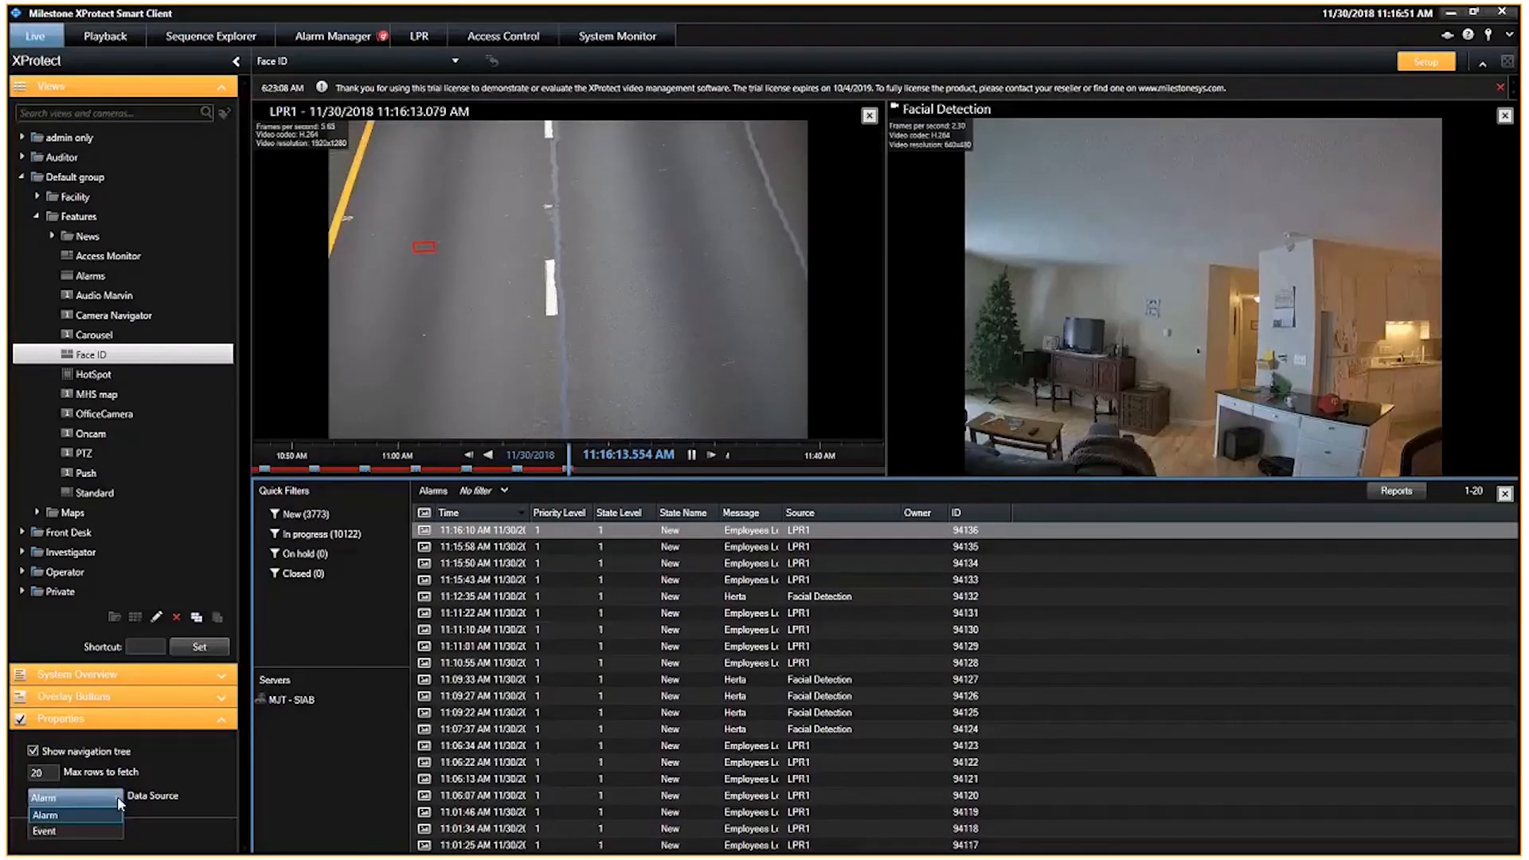
left_click(45, 831)
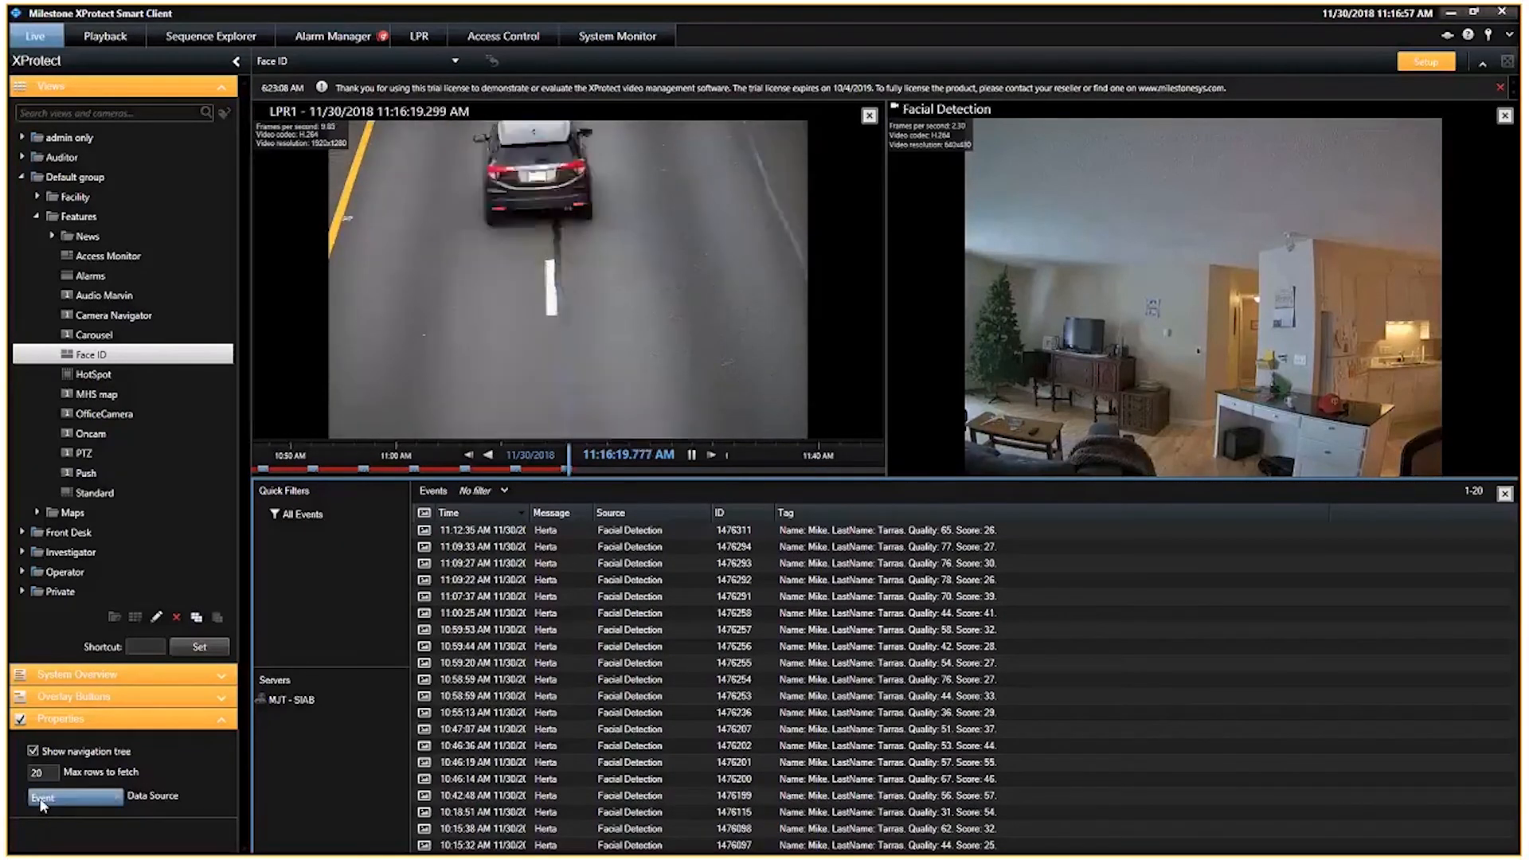
left_click(669, 529)
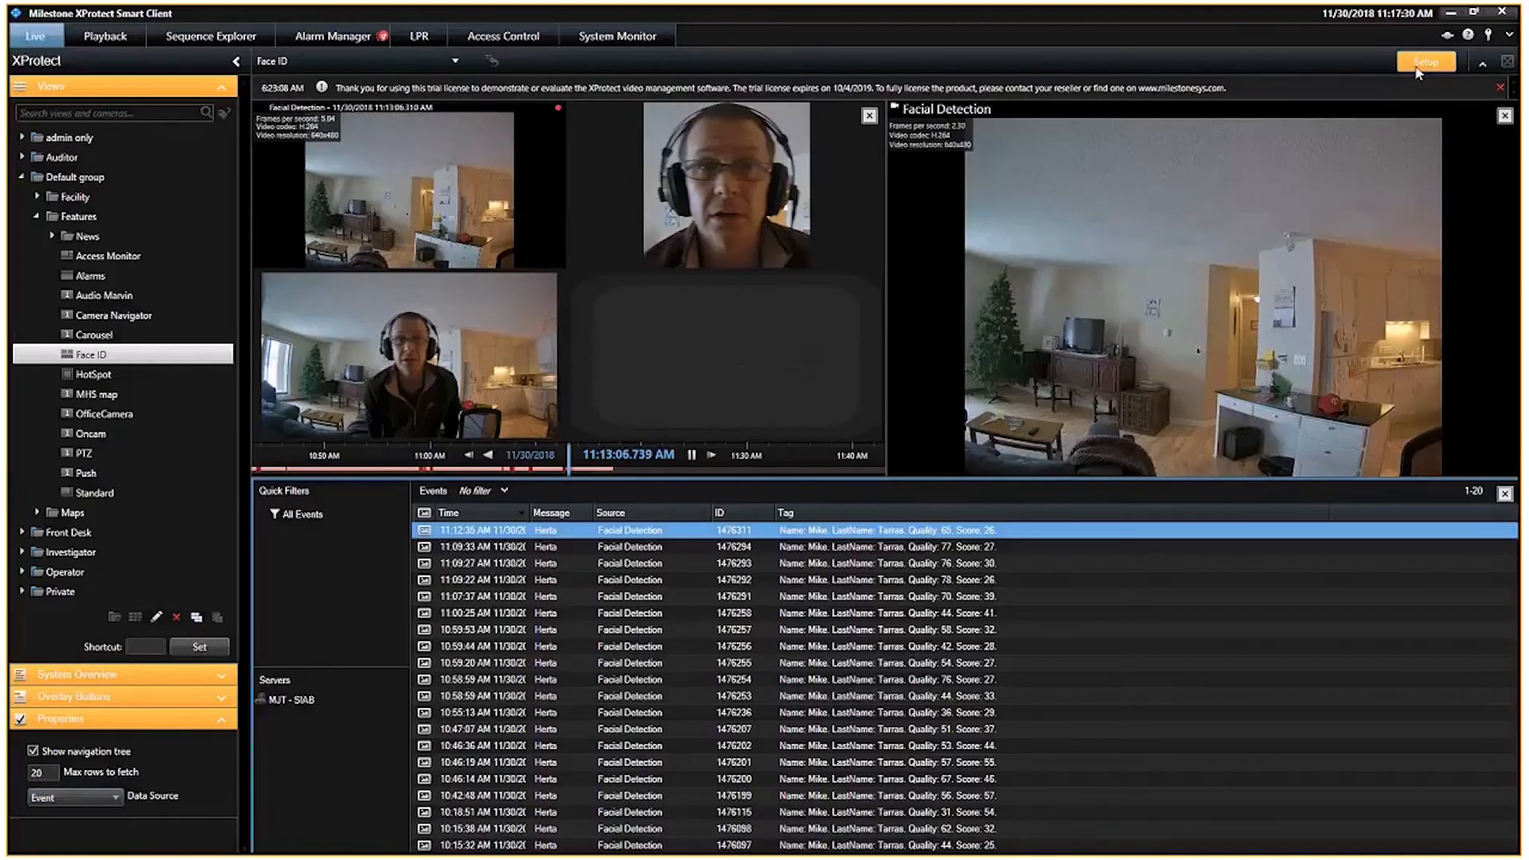
Step: Switch to the XProtect Management Client and open the Herta analytics event
left_click(1448, 12)
left_click(334, 840)
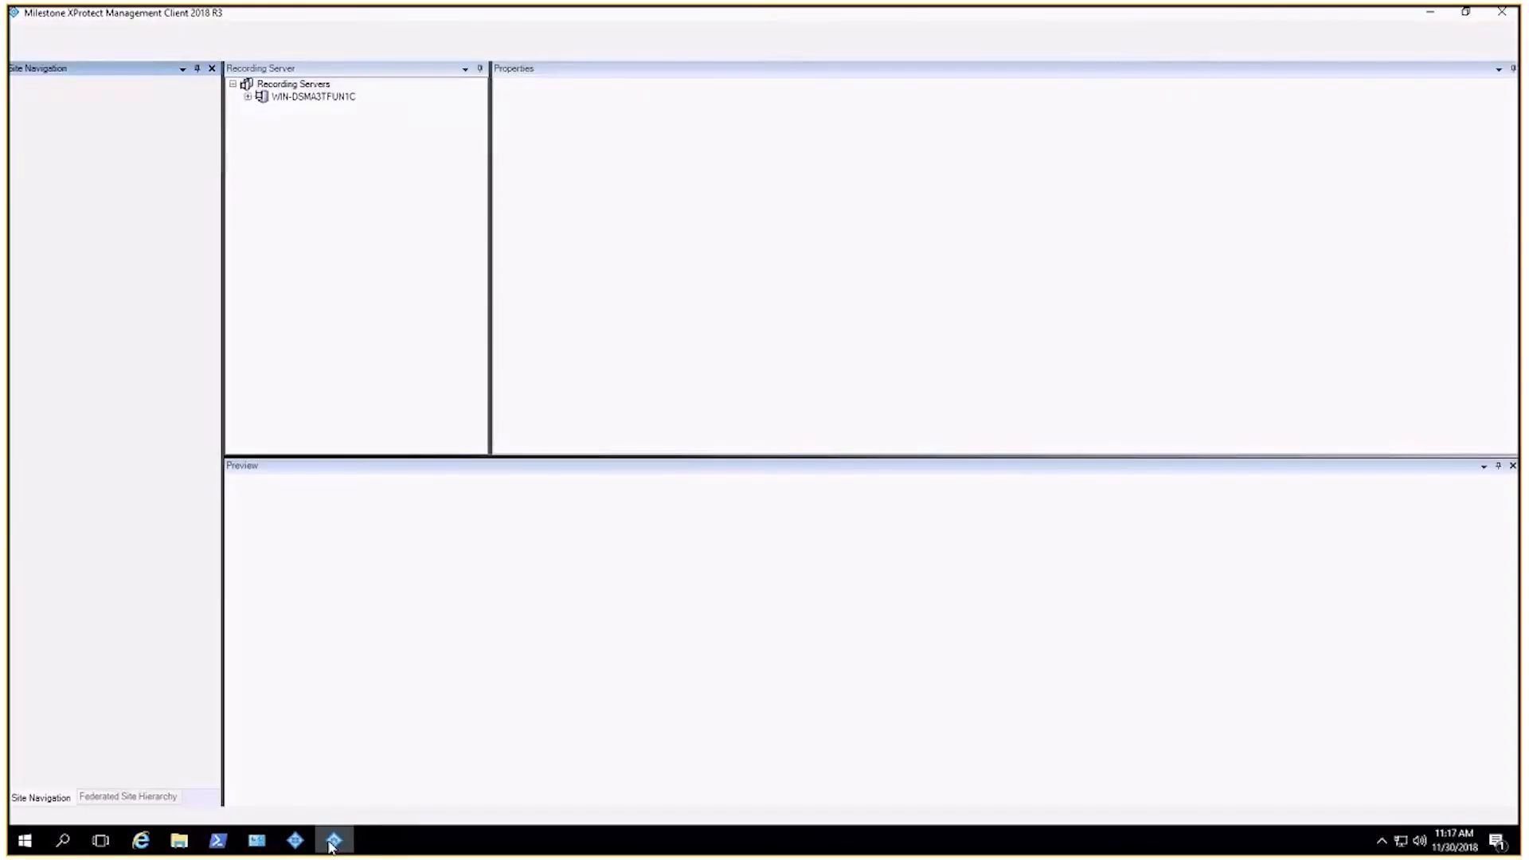
scroll(212, 291, "down", 1)
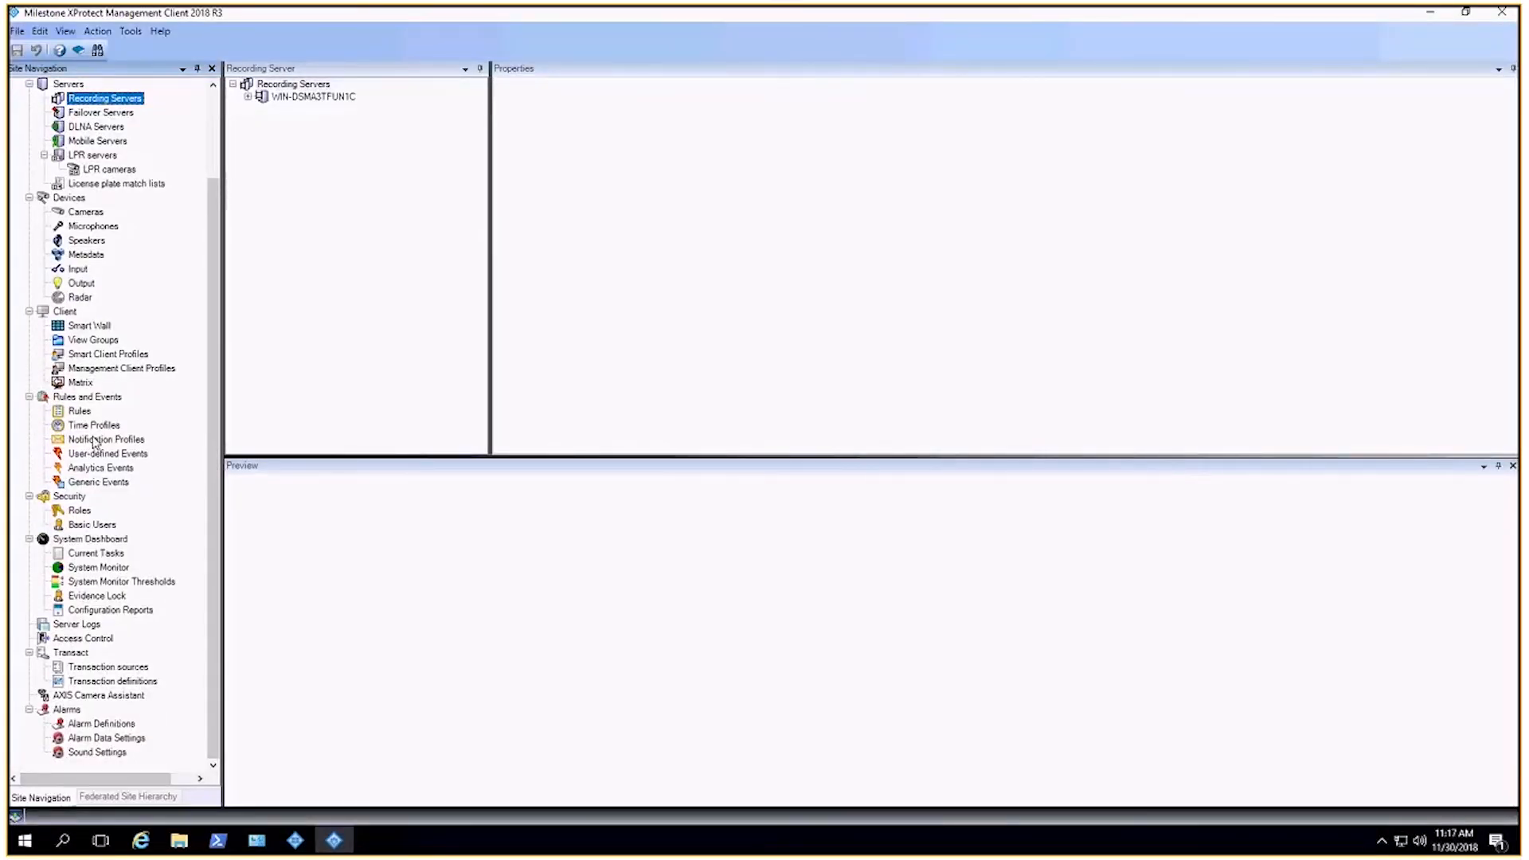
left_click(100, 468)
left_click(283, 97)
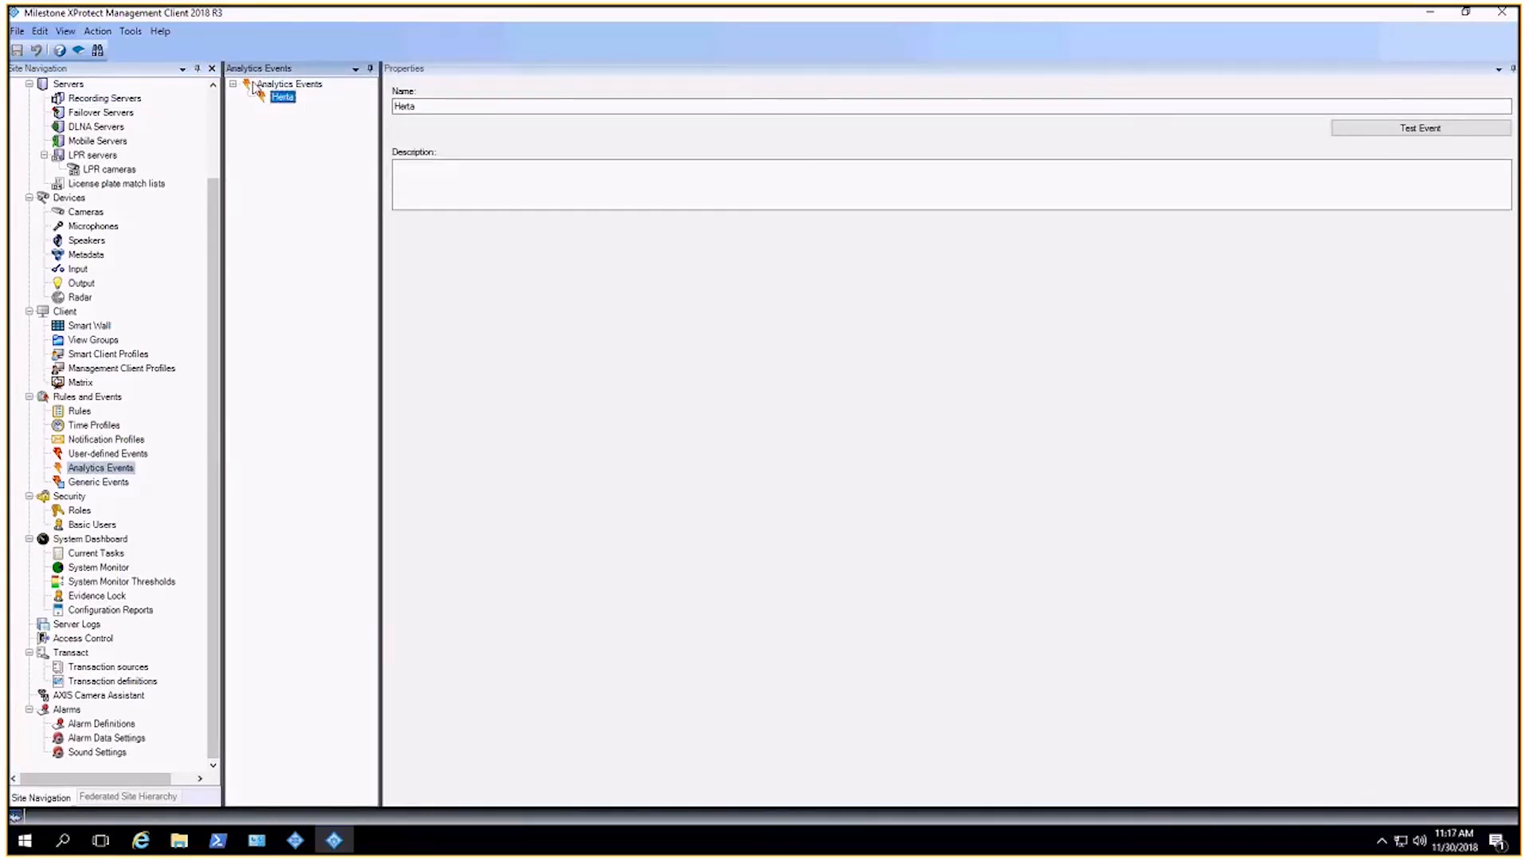
Step: Open the Face ID alarm definition
left_click(101, 723)
left_click(286, 148)
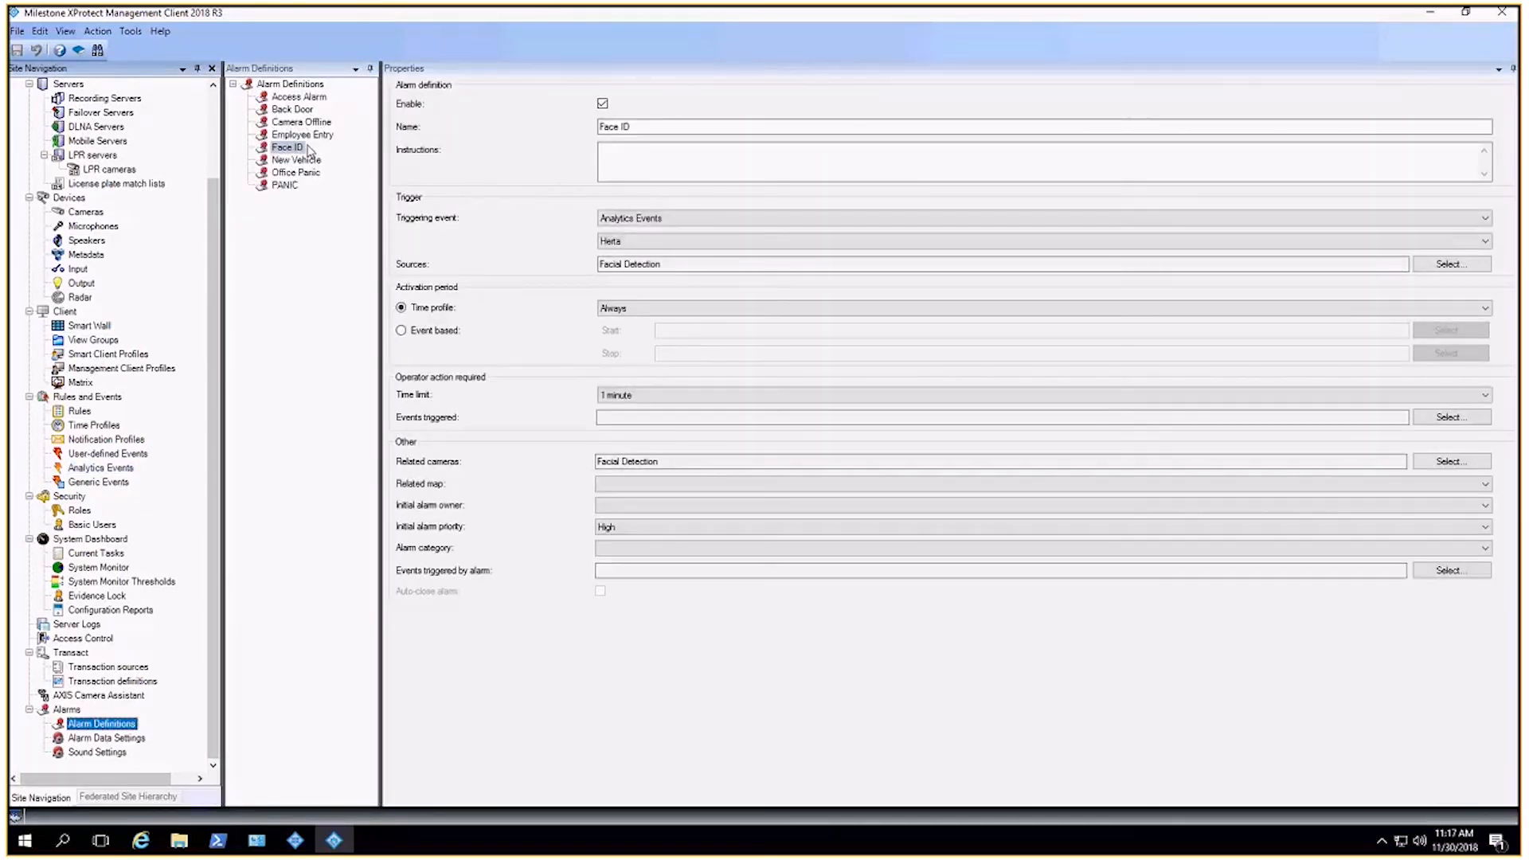
left_click(681, 126)
Step: Set the Face ID alarm's events triggered by alarm to the user-defined event Pay Attention and save the changes
left_click(1451, 570)
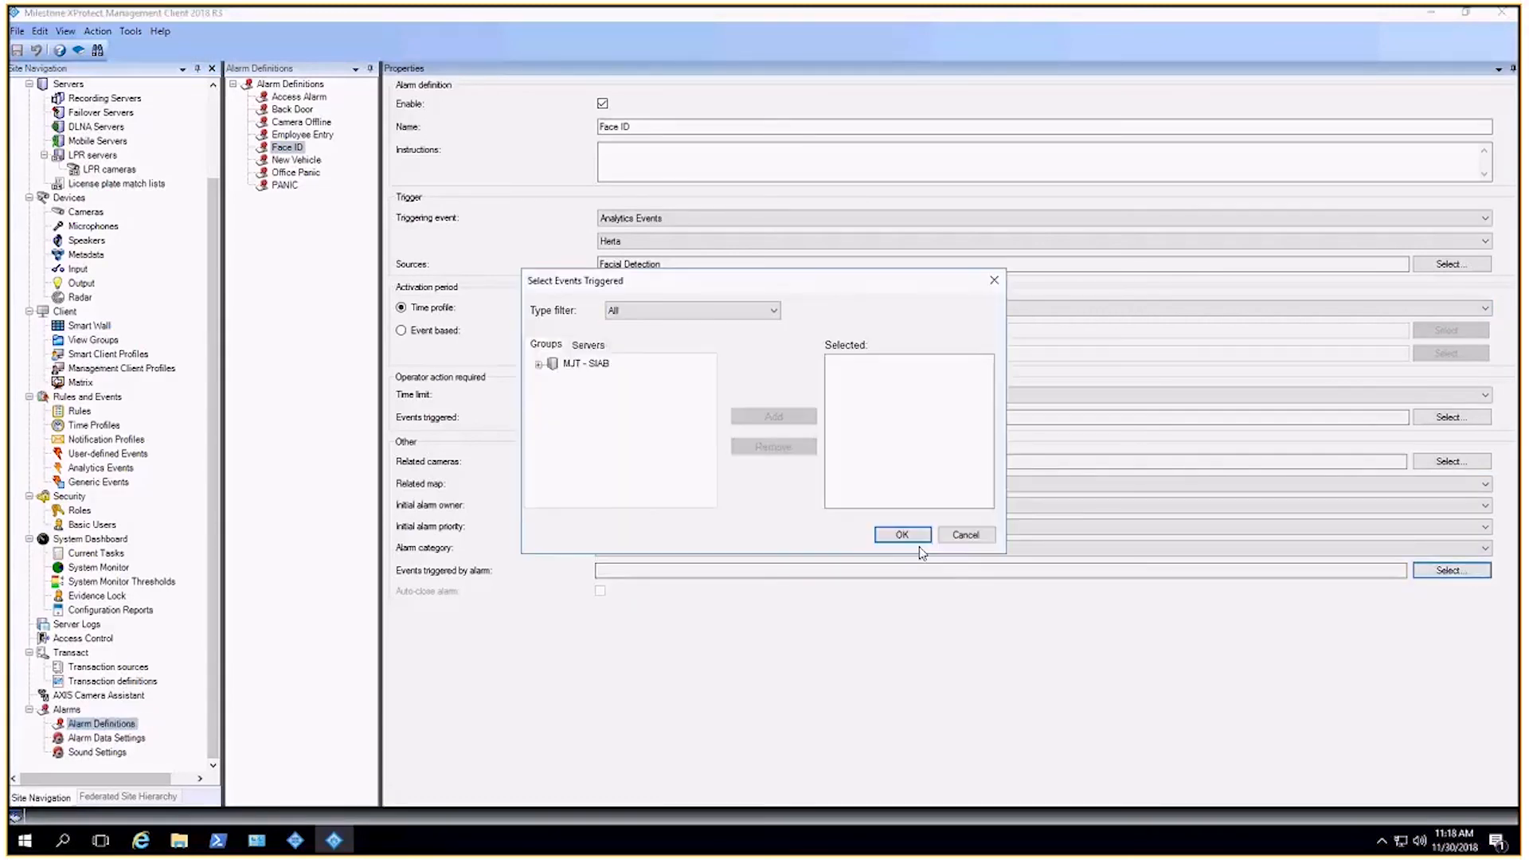
left_click(589, 344)
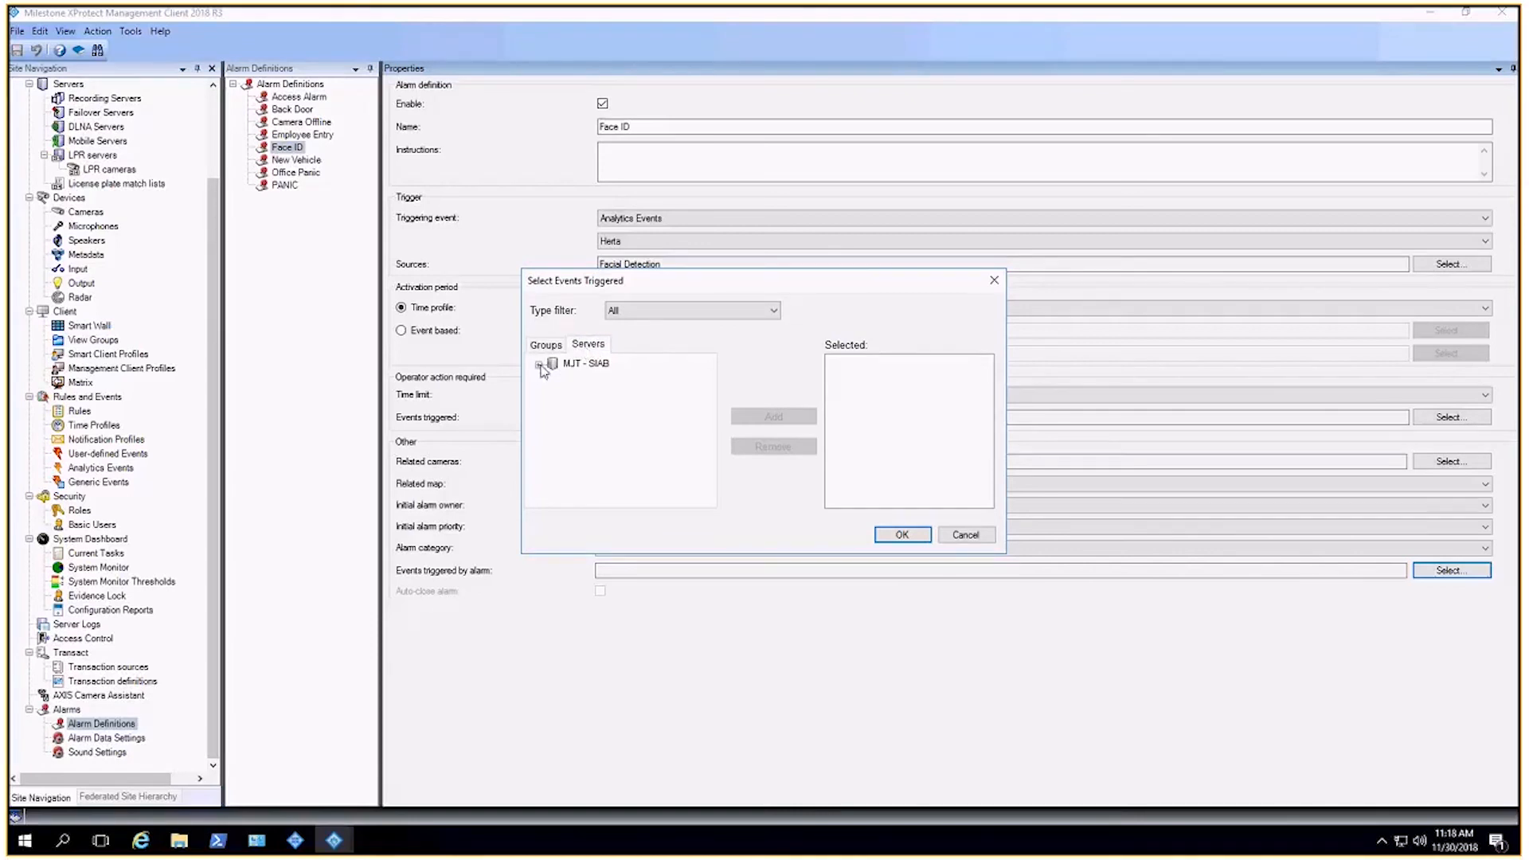
left_click(538, 364)
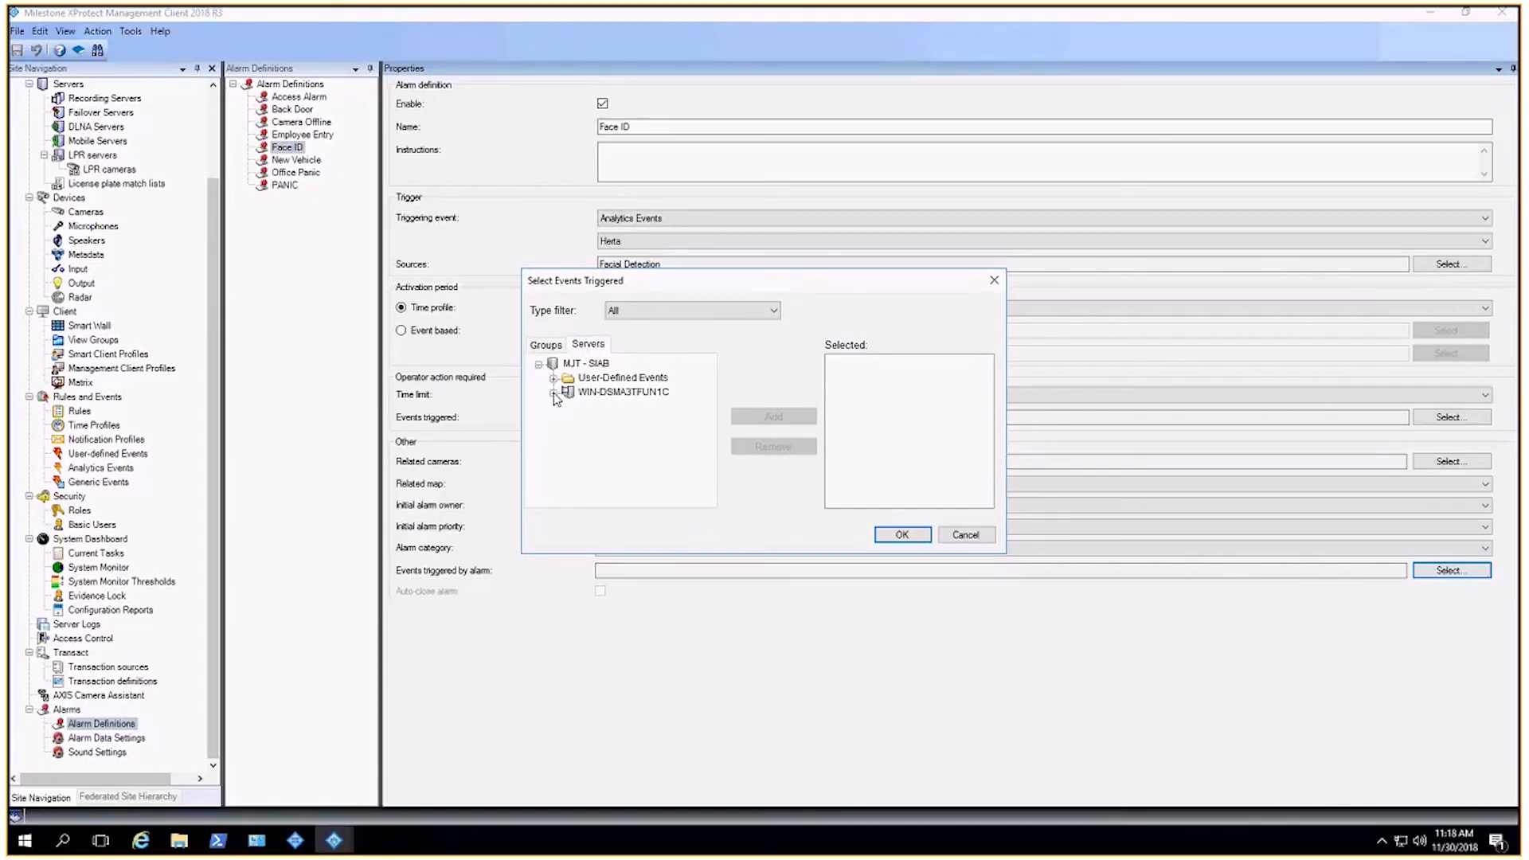
left_click(553, 380)
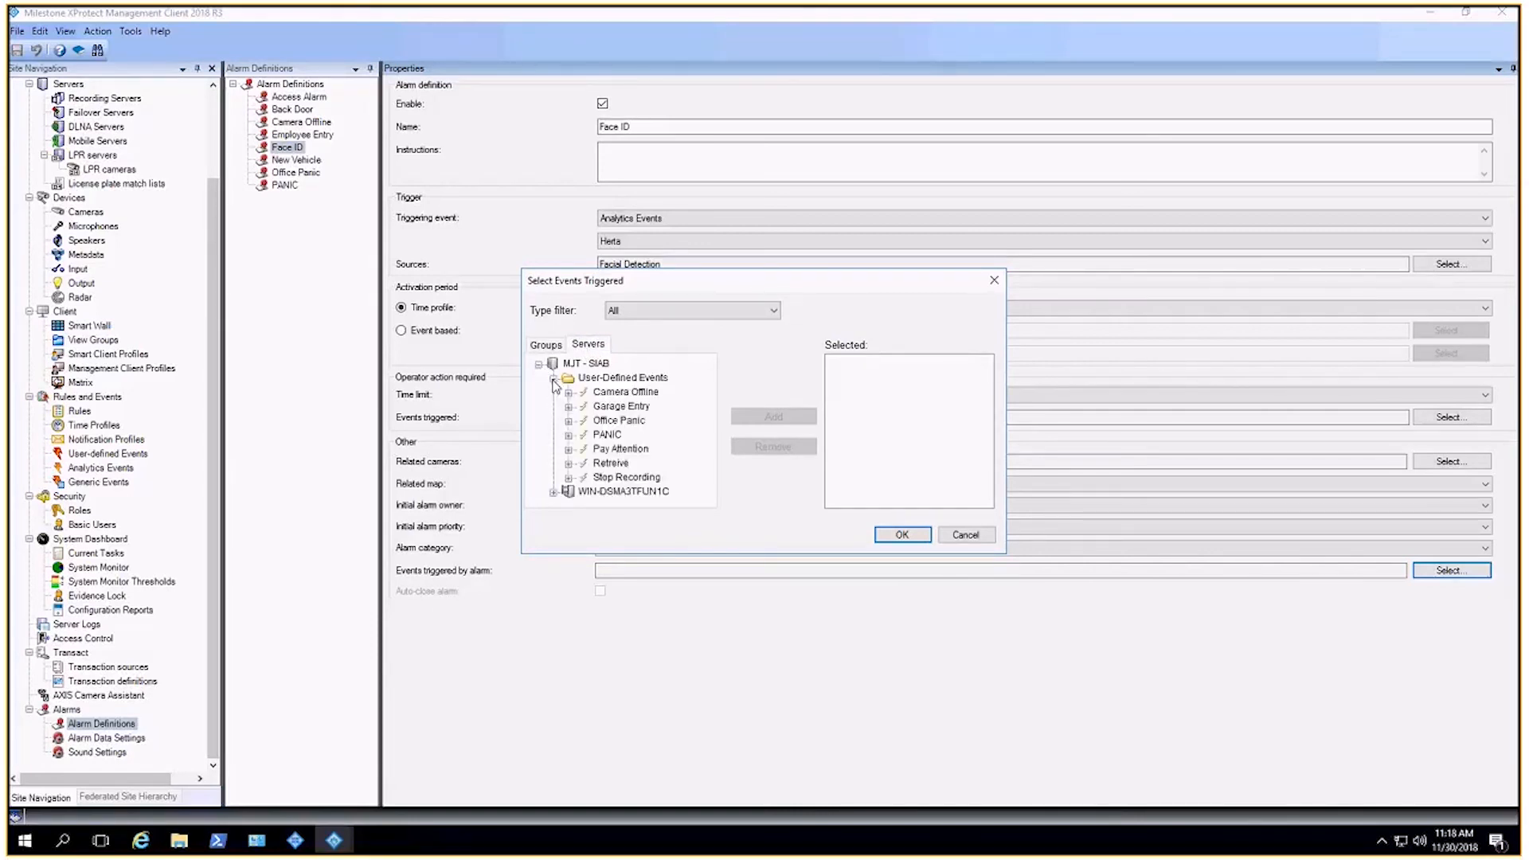
left_click(619, 450)
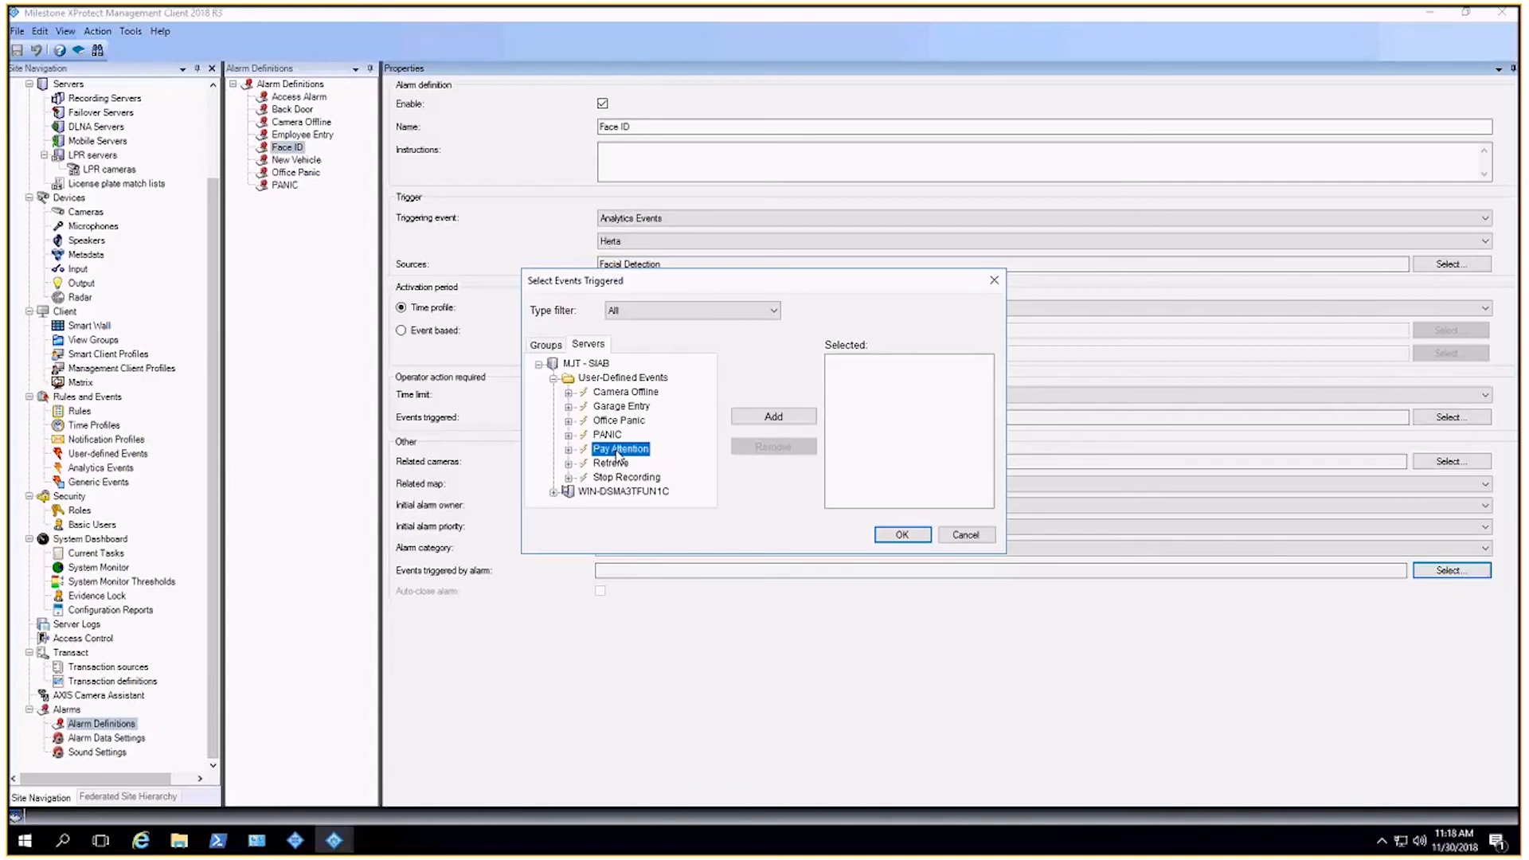
left_click(777, 416)
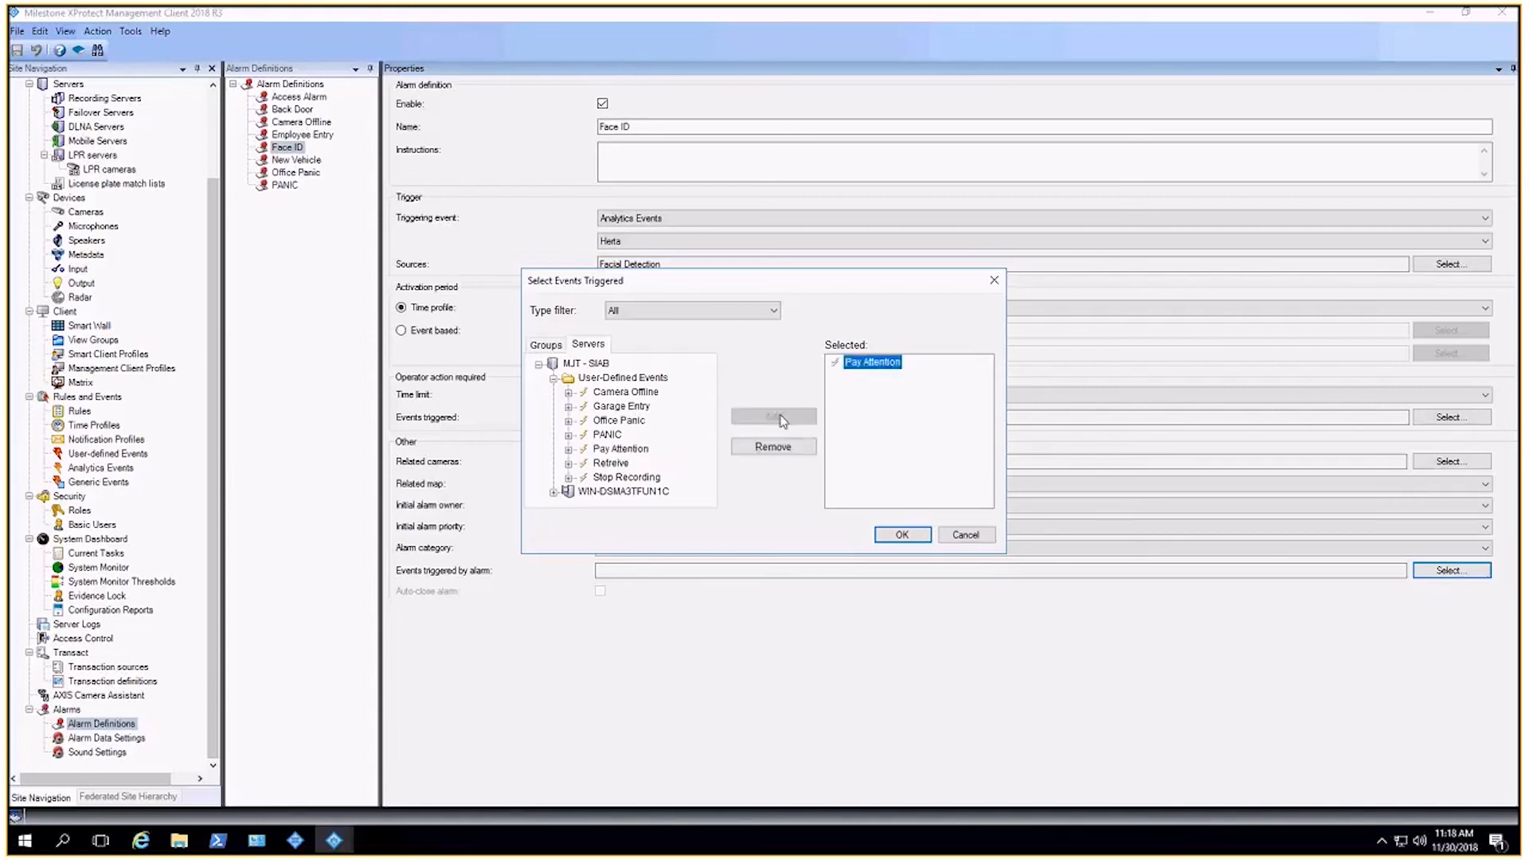
left_click(901, 535)
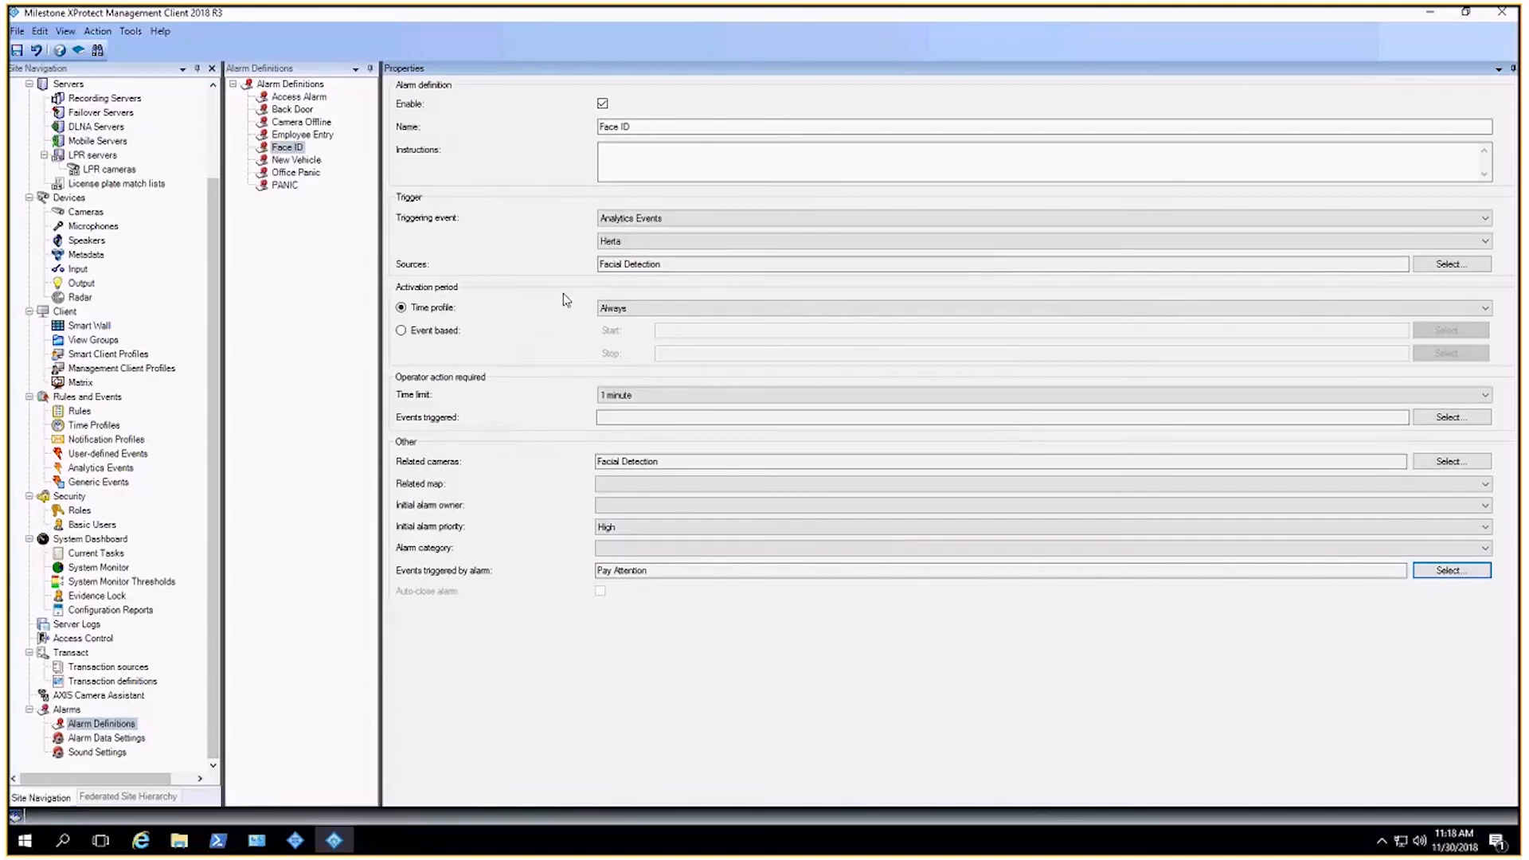
left_click(101, 723)
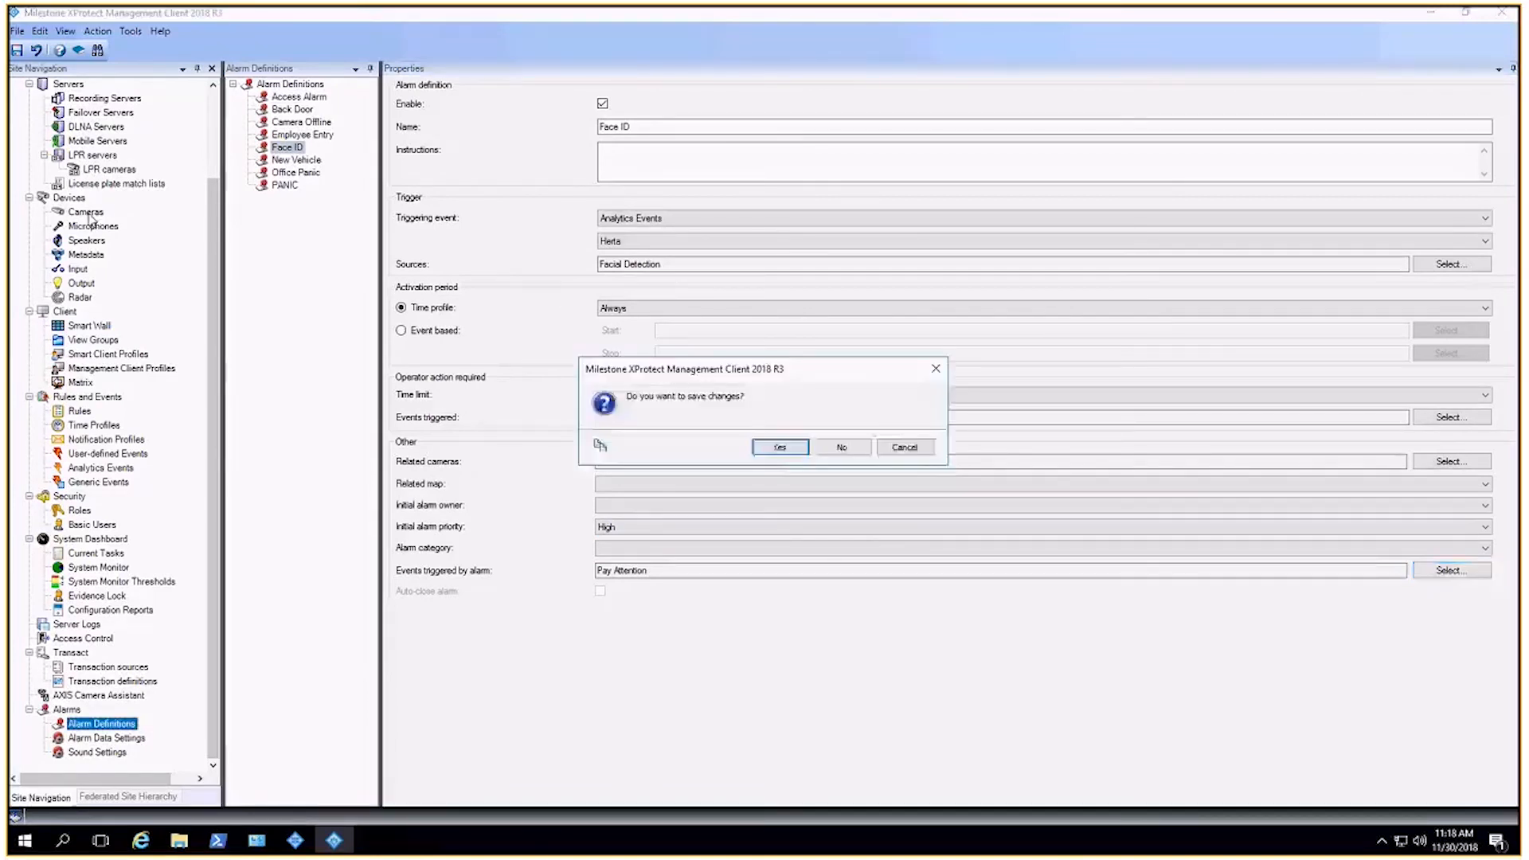
left_click(778, 448)
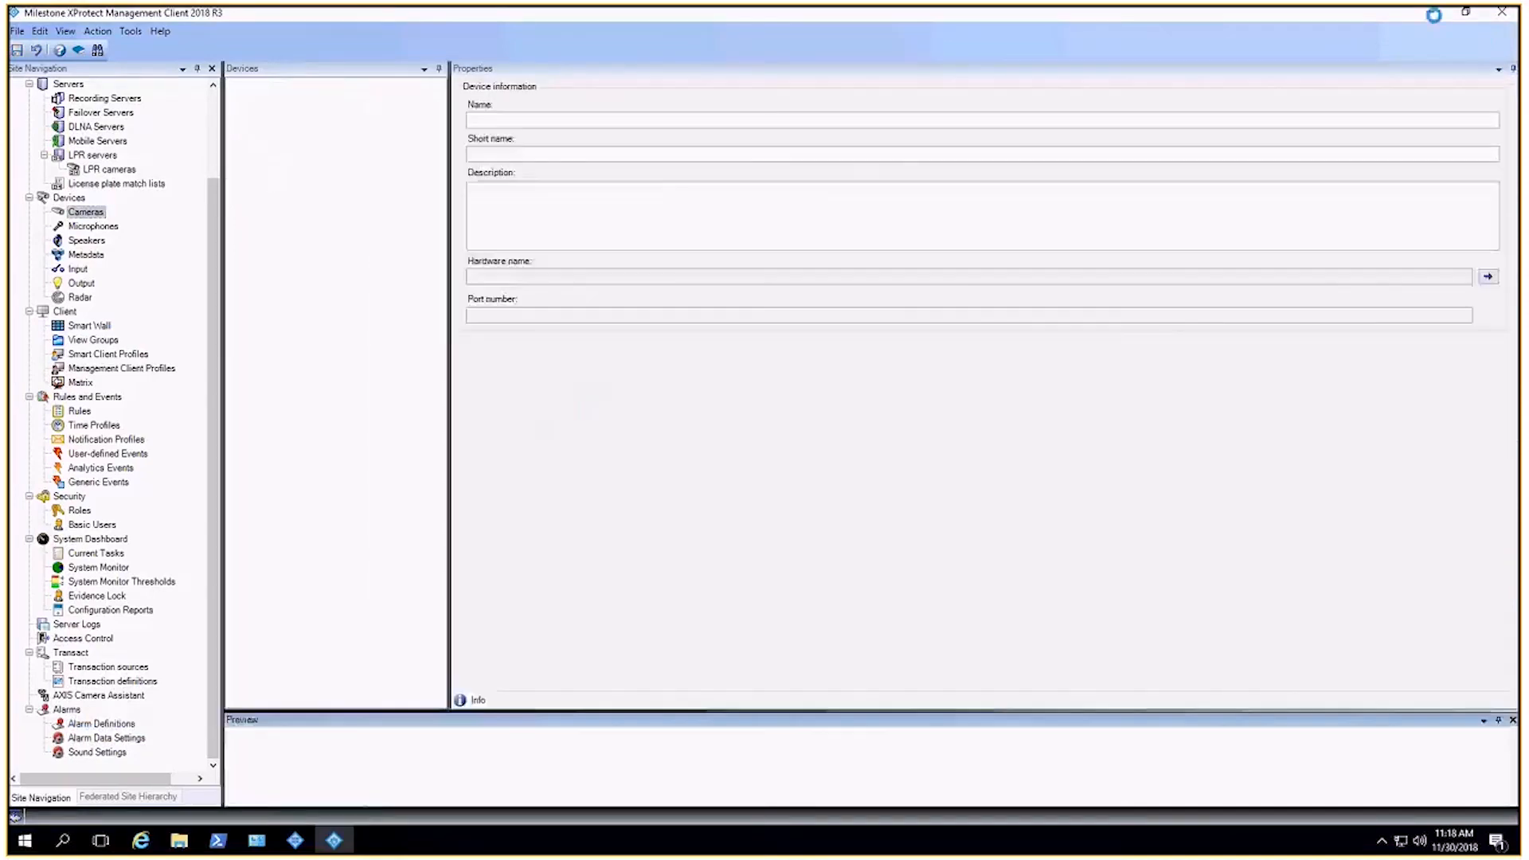
Step: Switch back to the Smart Client, open the top Herta detection event and dismiss the Pay Attention access request notification
left_click(1436, 17)
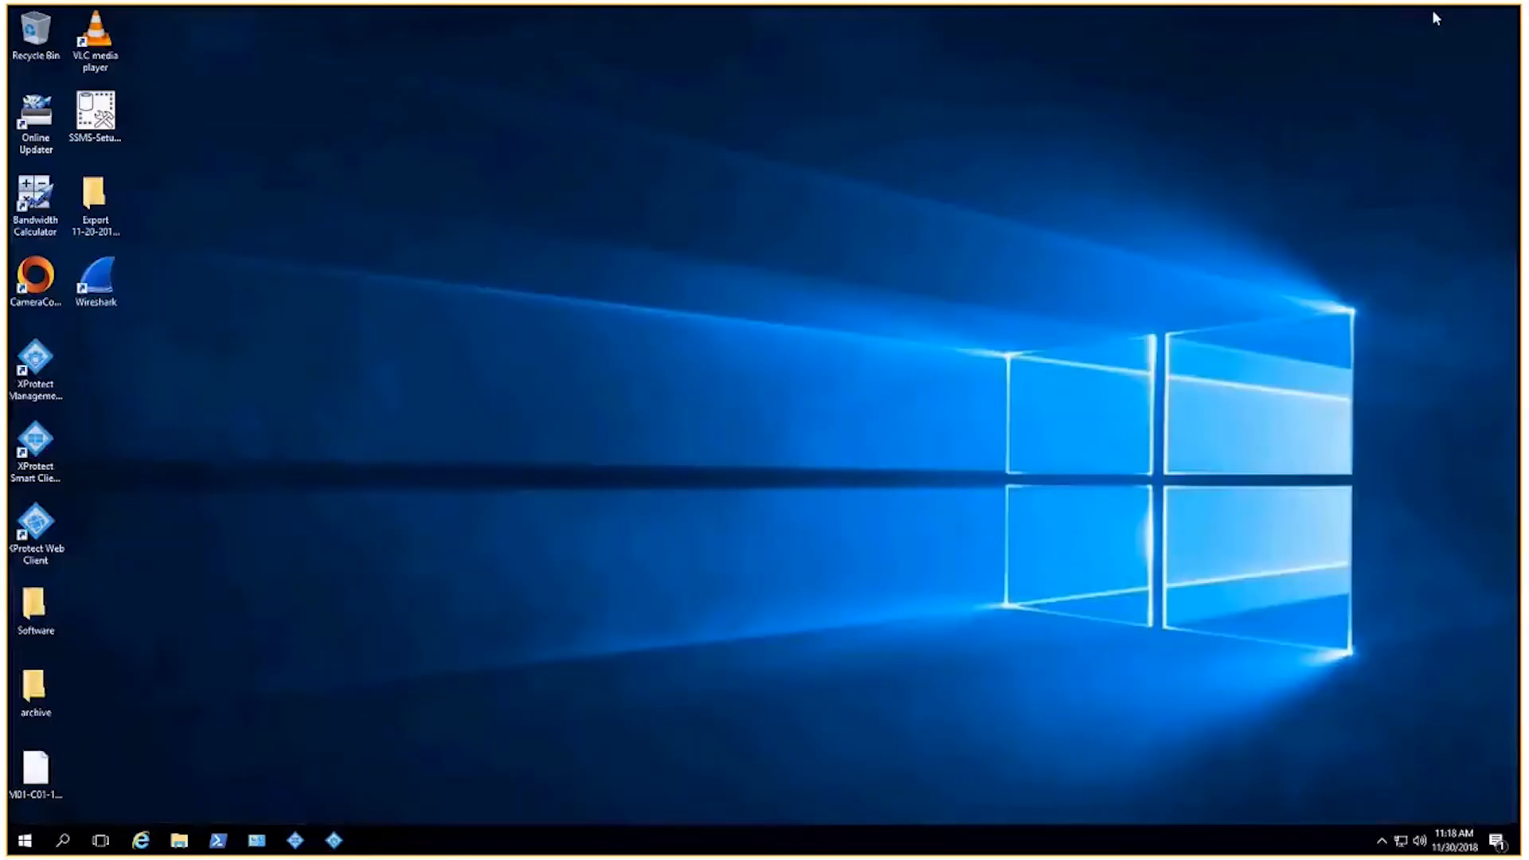
left_click(295, 841)
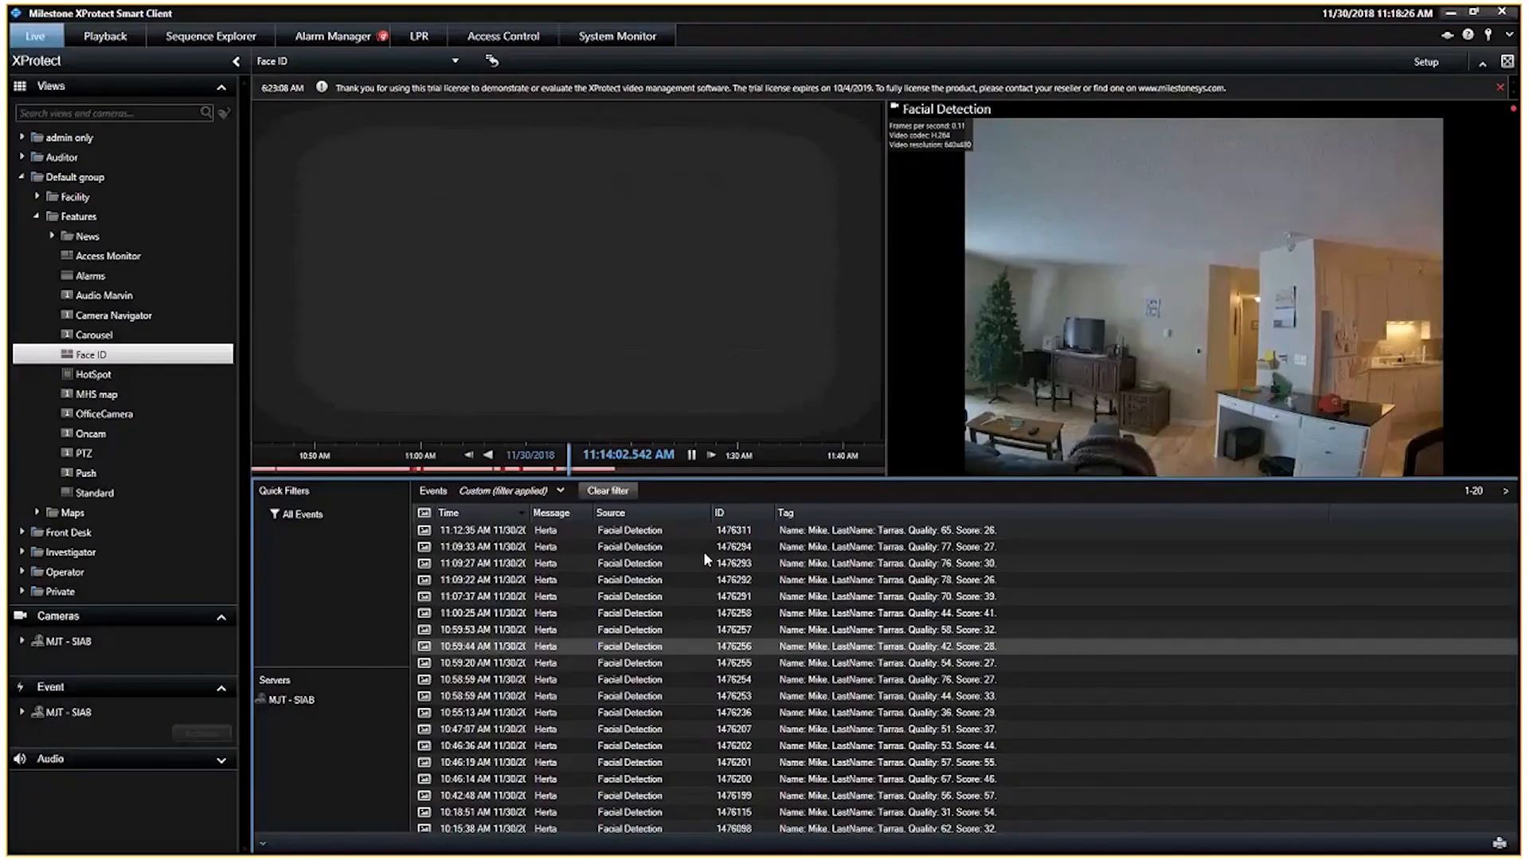
left_click(640, 532)
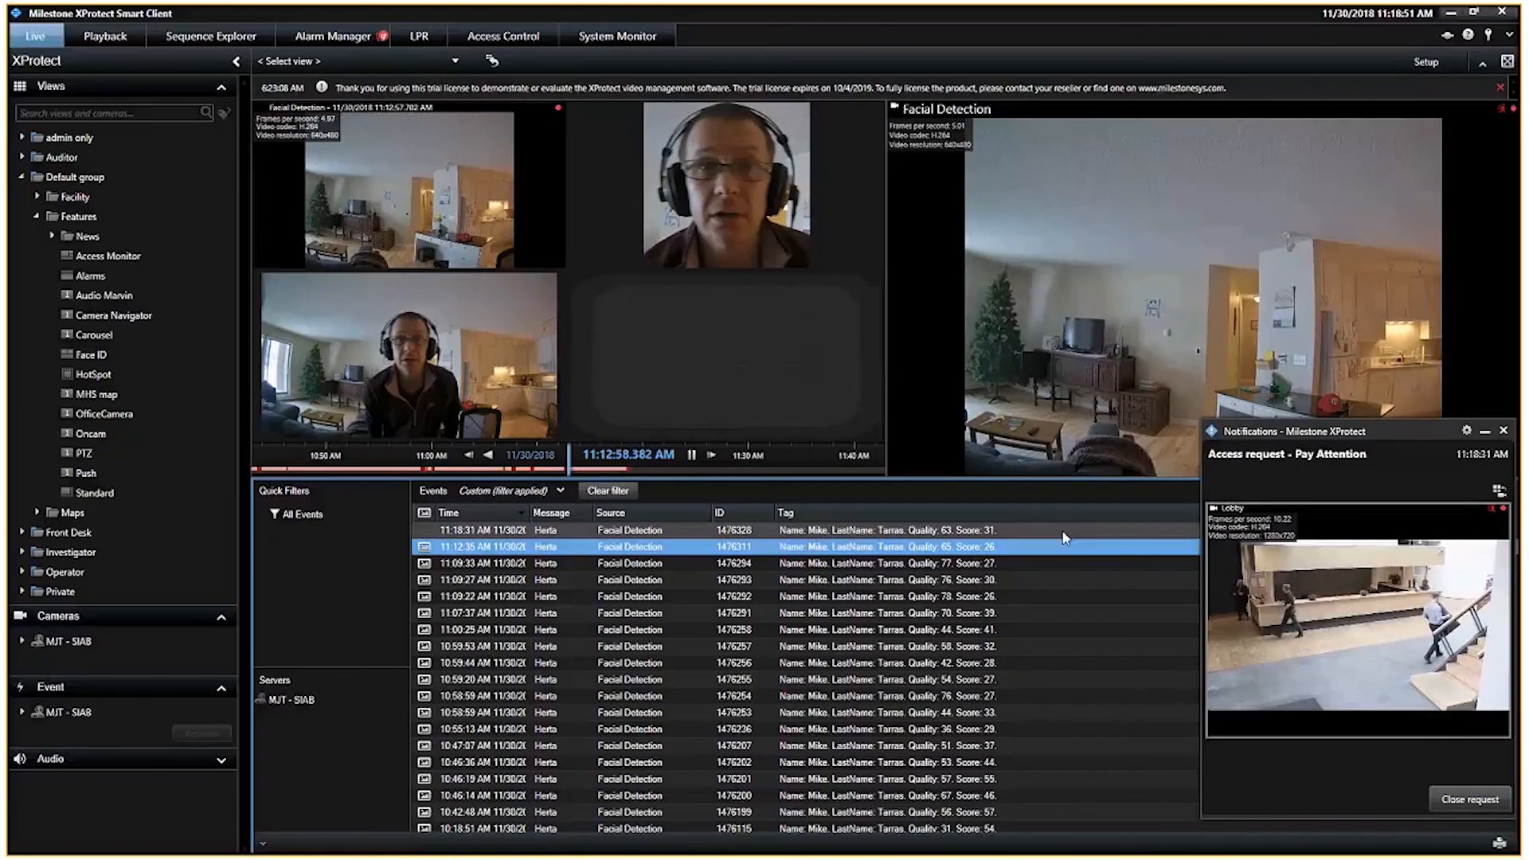
left_click(1503, 430)
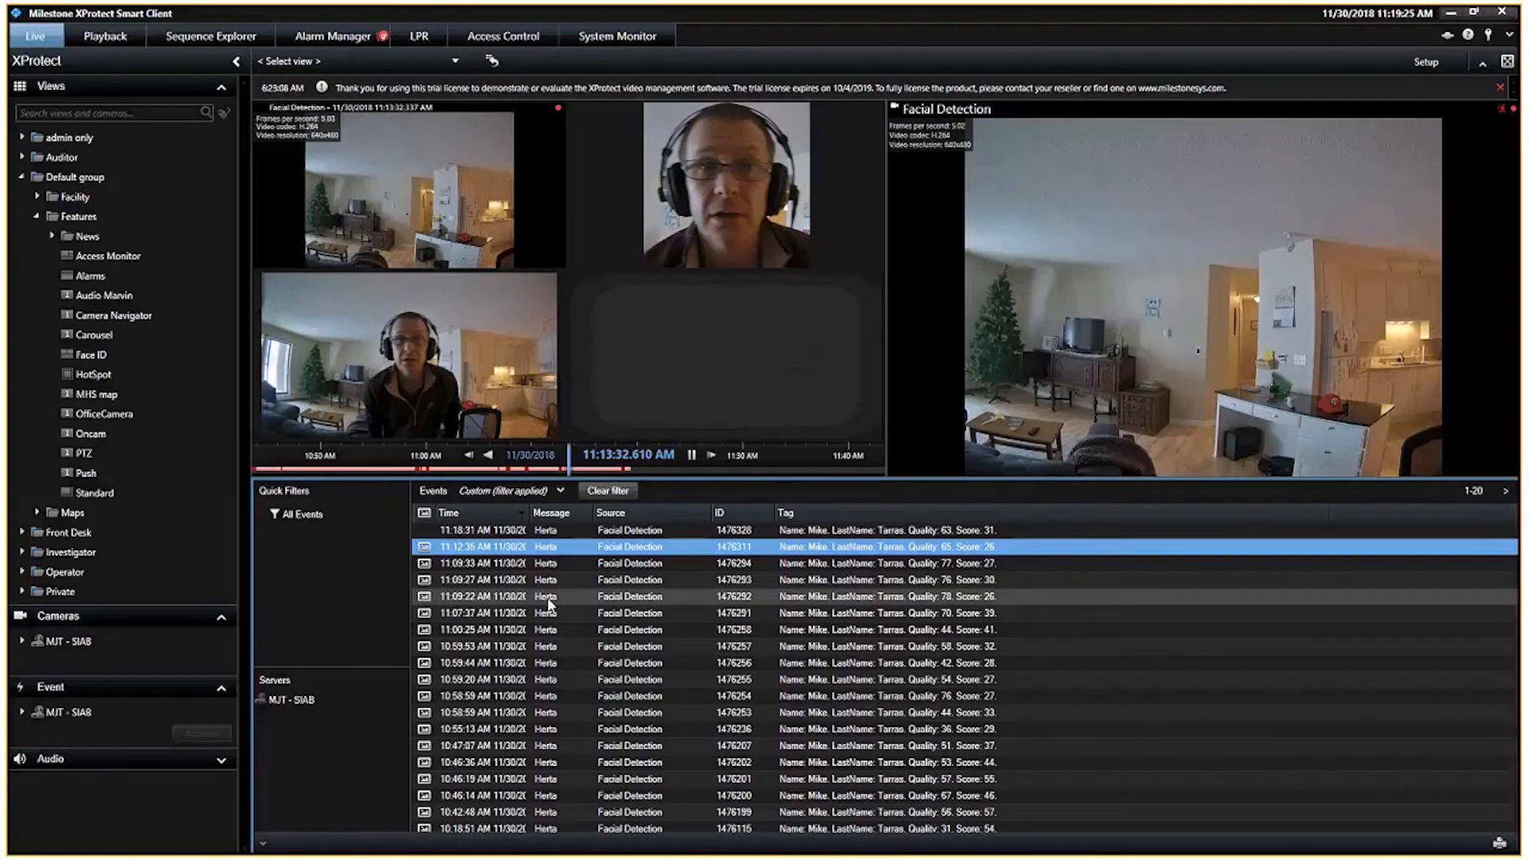
Step: Clear the event filter, filter the events by the tag Mike and open the newest detection
left_click(621, 493)
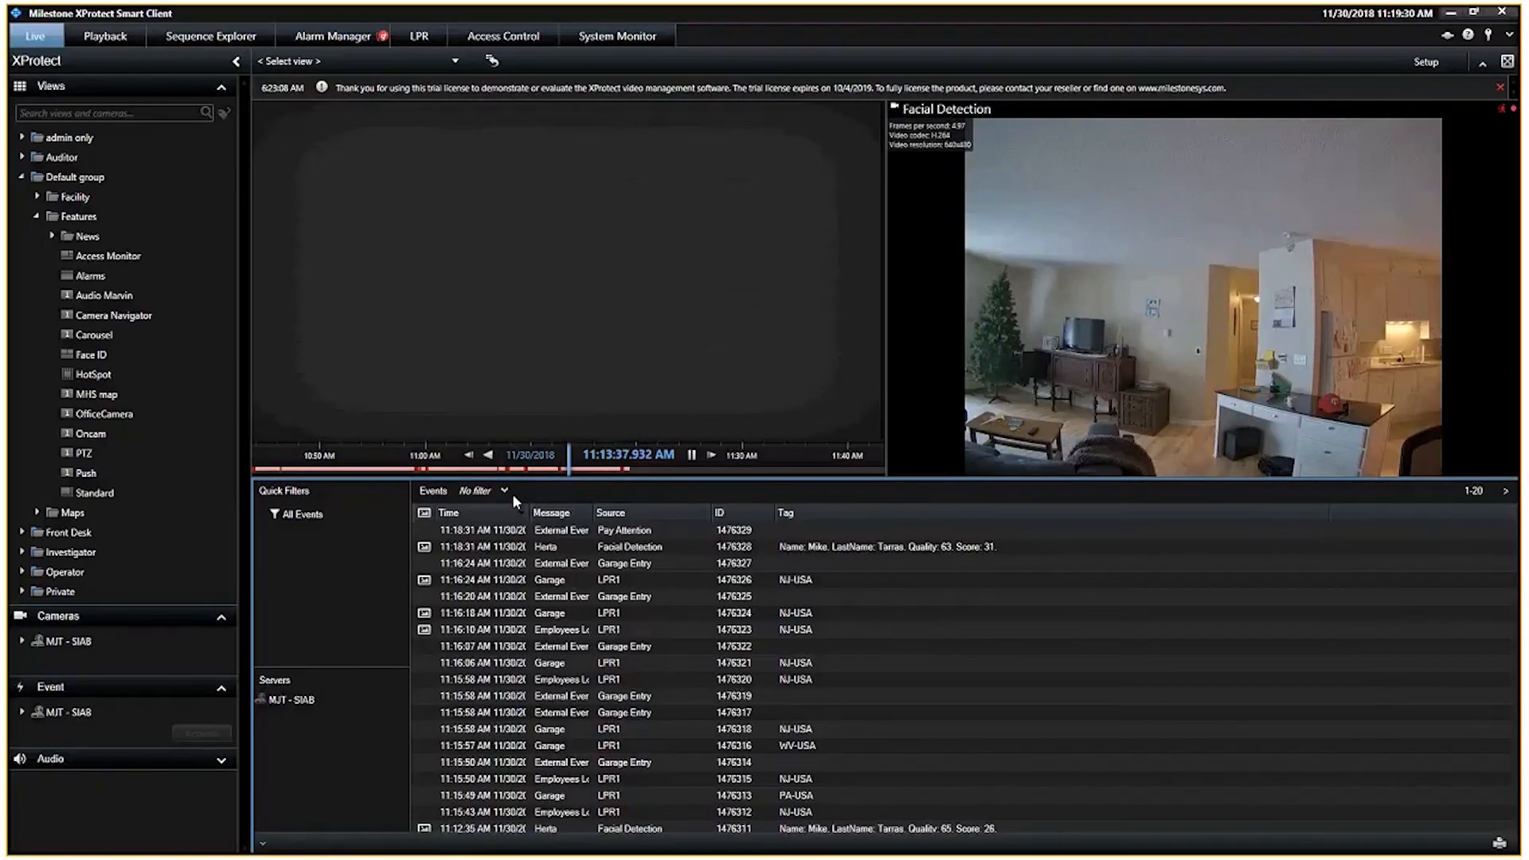
left_click(505, 491)
left_click(736, 514)
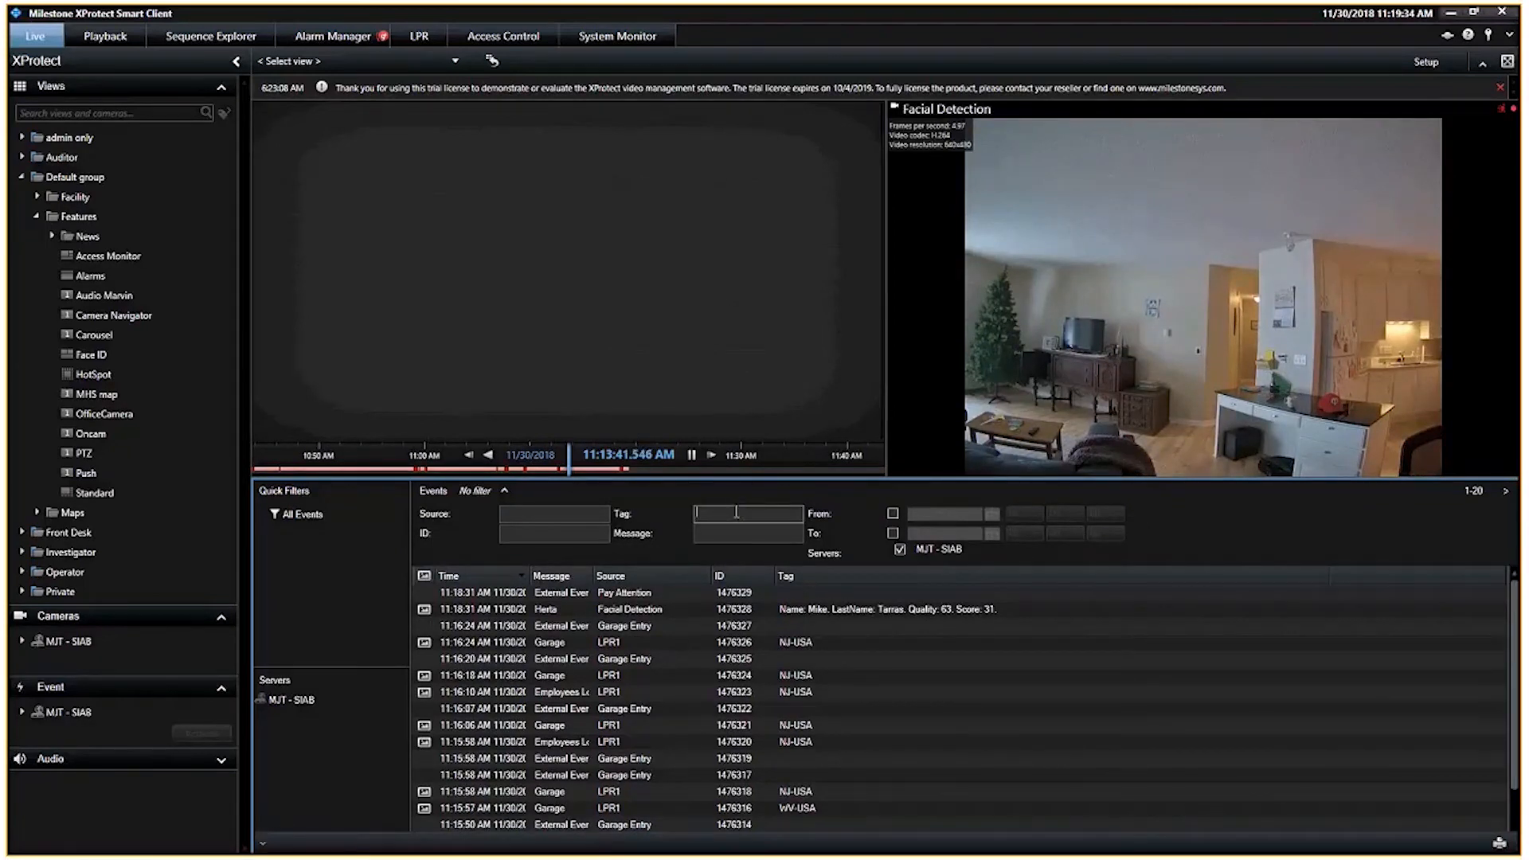
type("Mike")
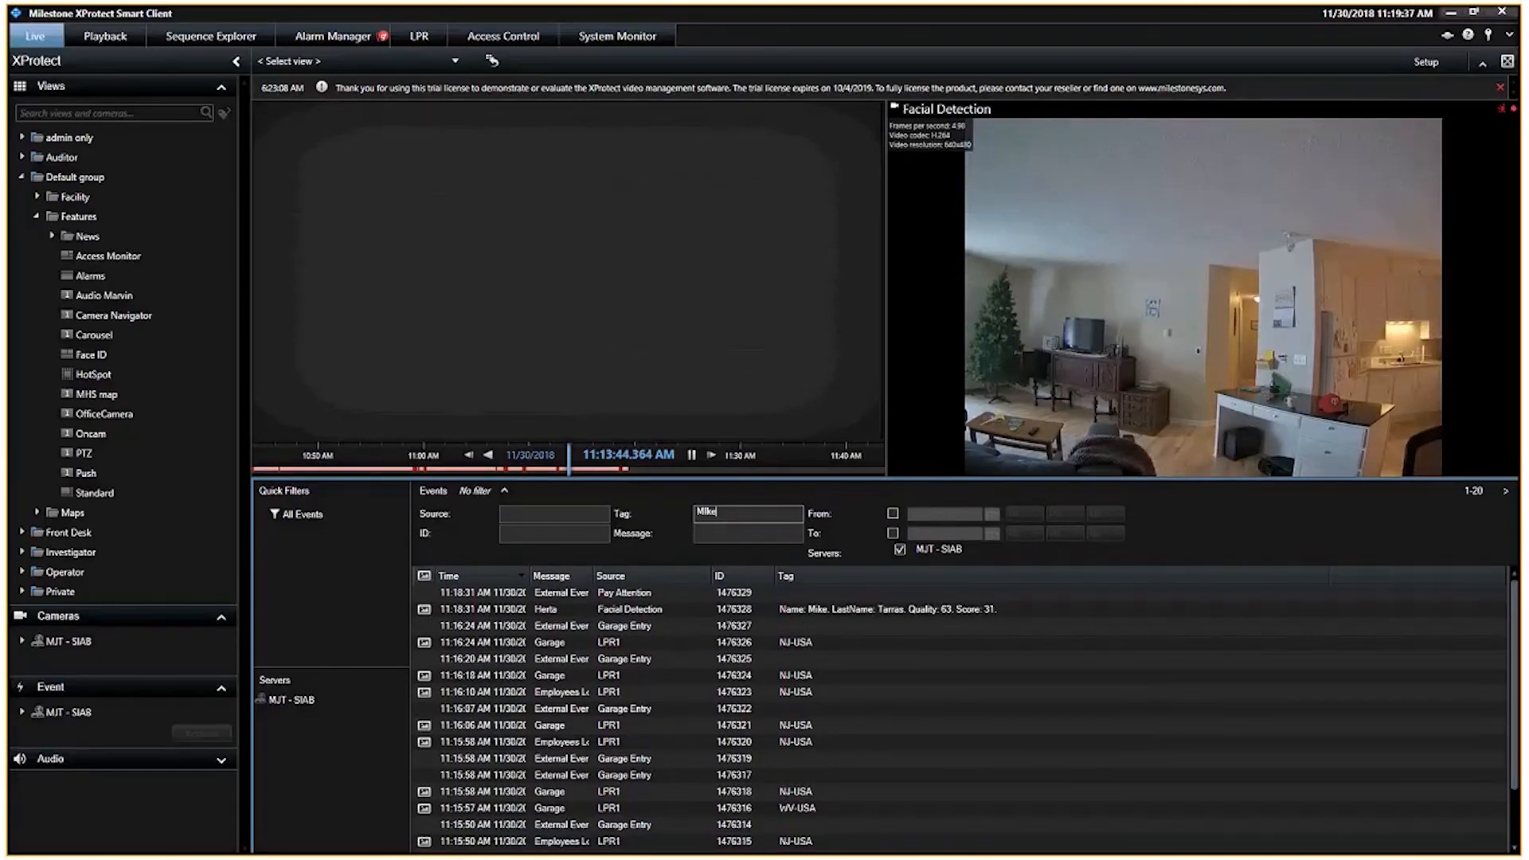
key("BackSpace")
key("BackSpace")
key("BackSpace")
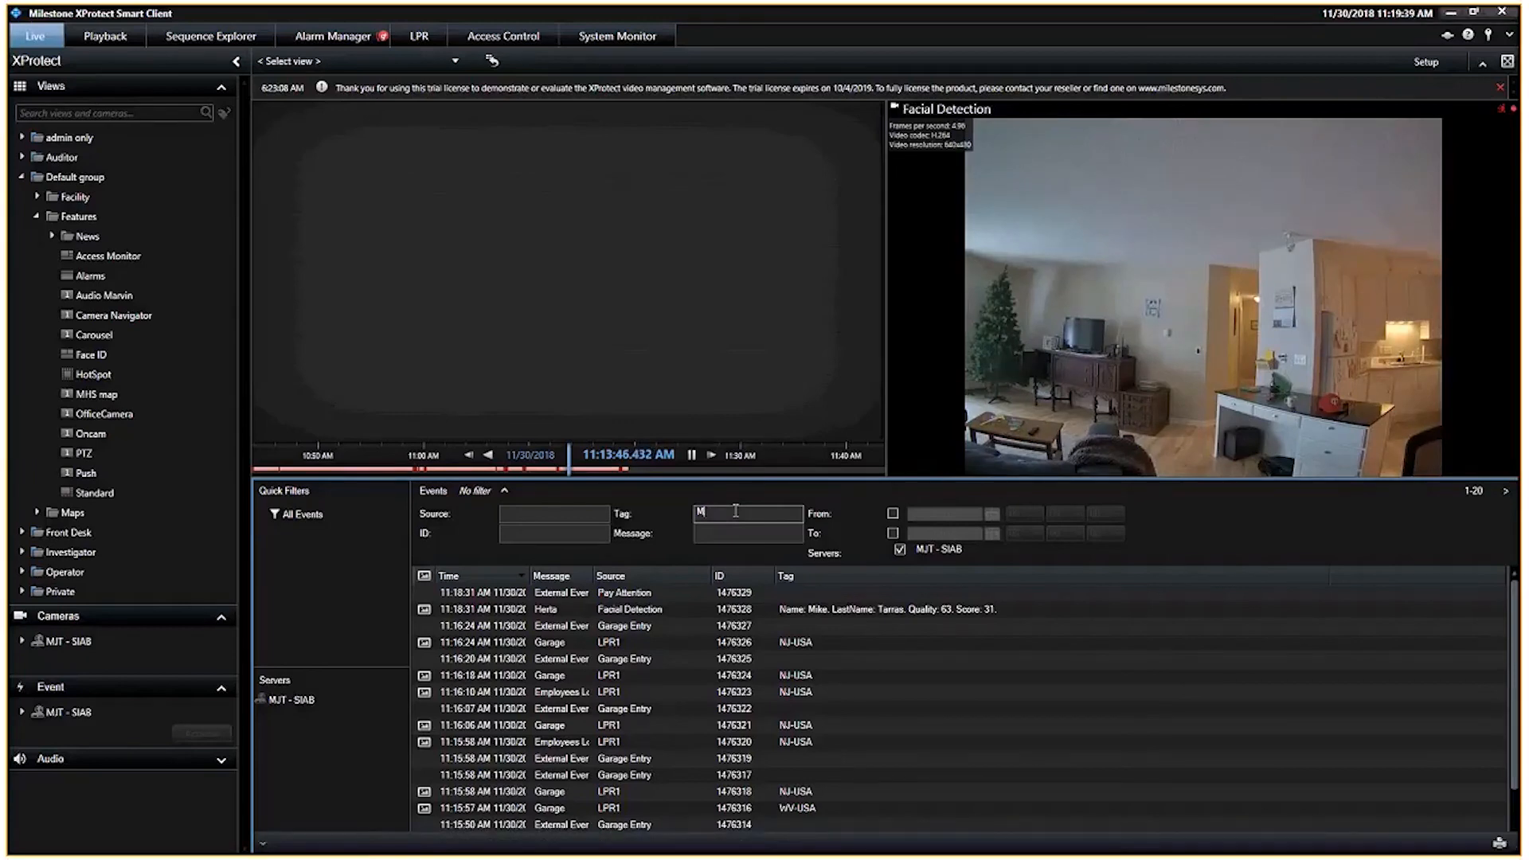
type("ike")
key("Return")
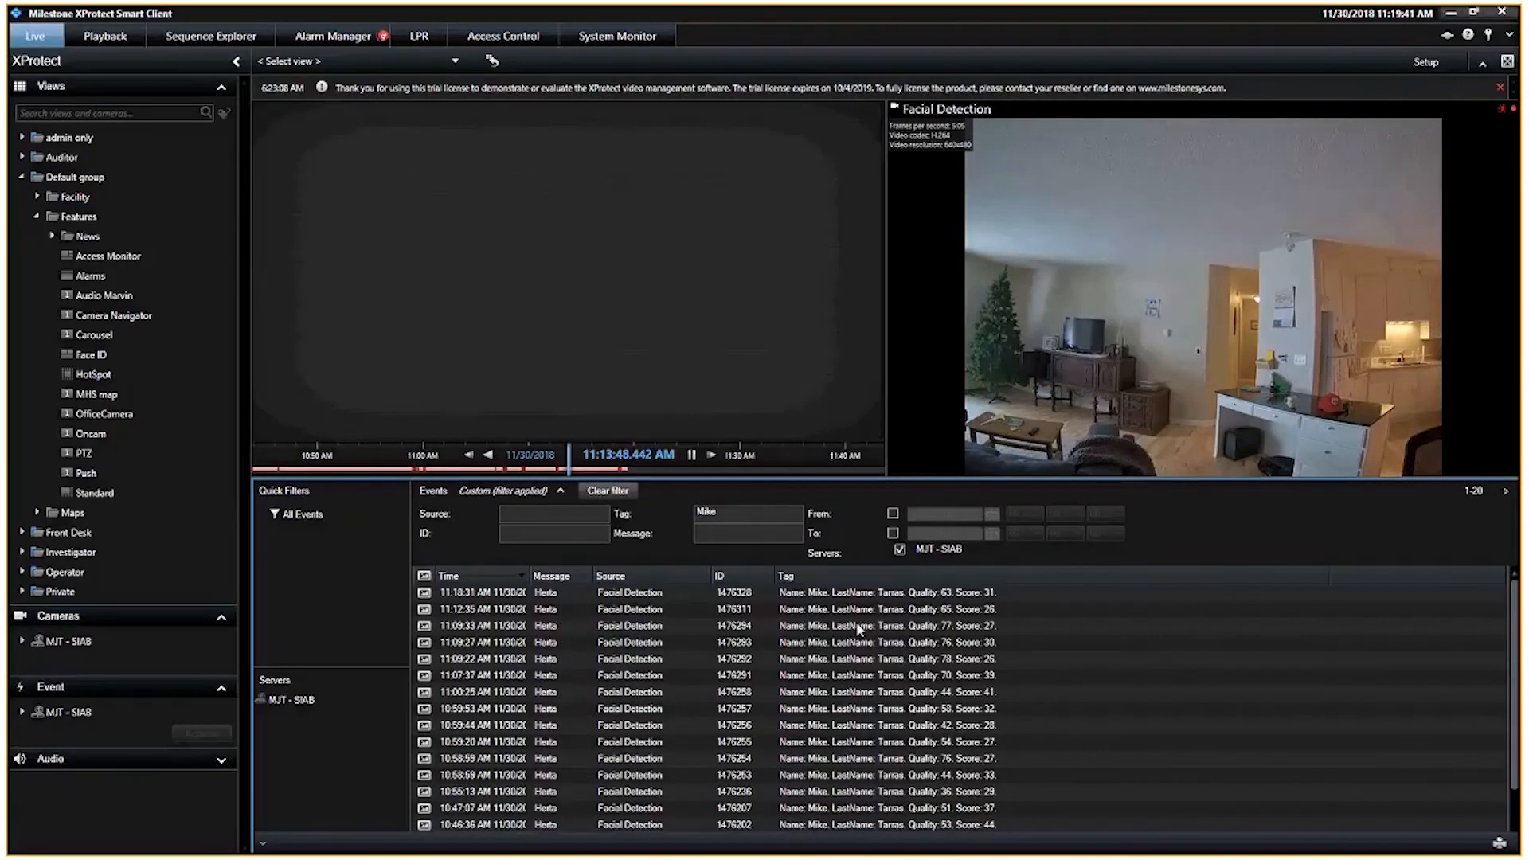
left_click(777, 596)
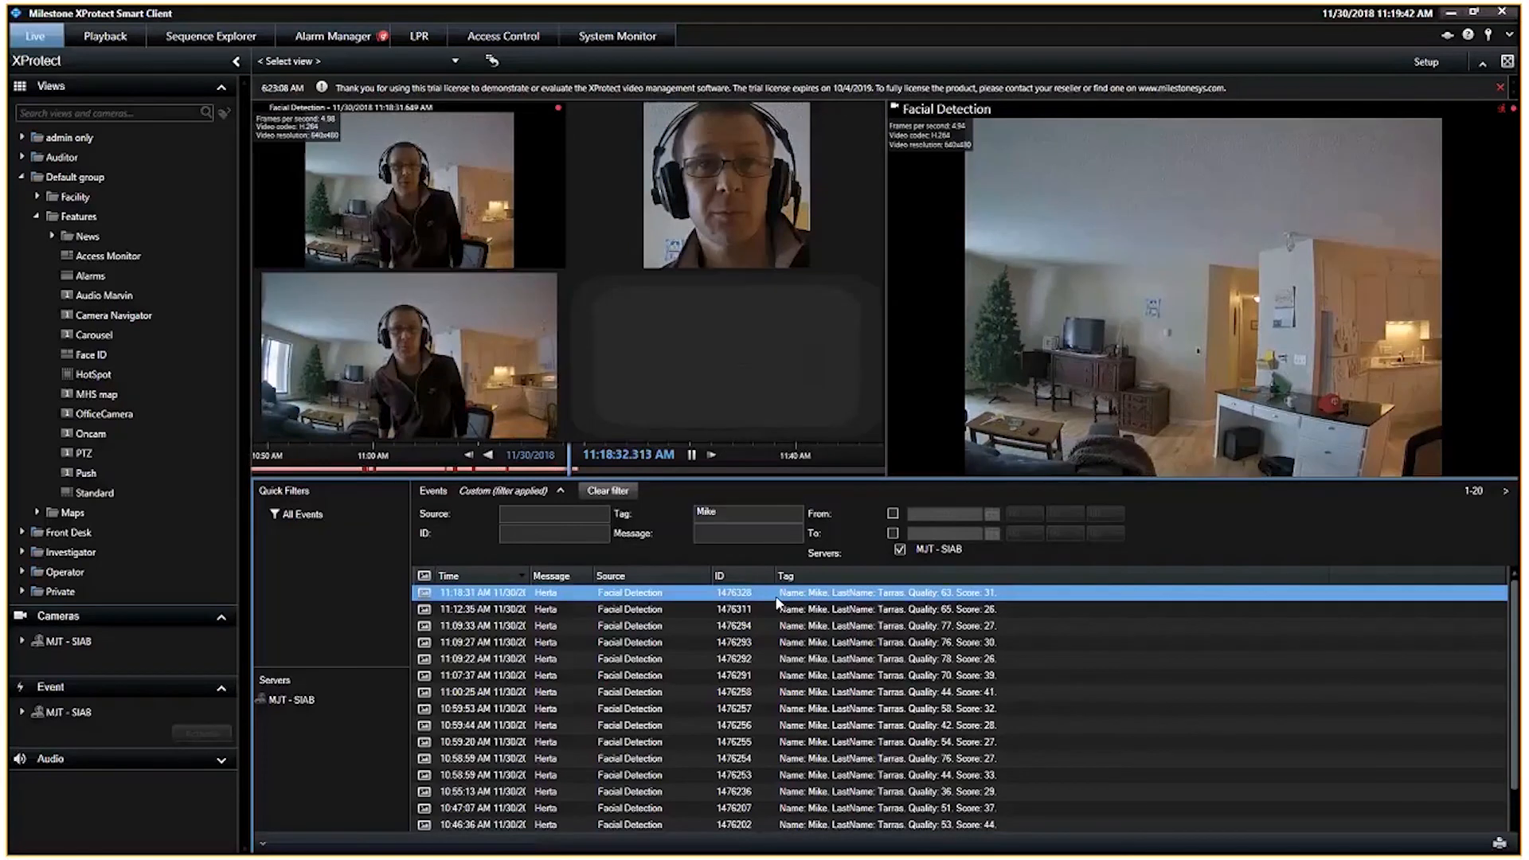